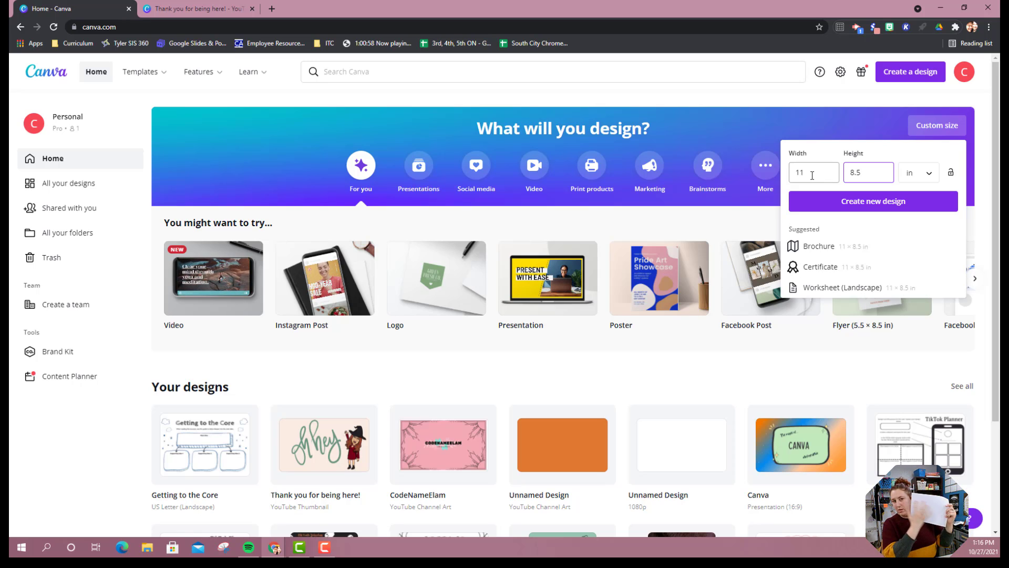
# Create a blank custom design measuring 11 × 8.5 in and show the library of graphic elements.
pyautogui.click(868, 209)
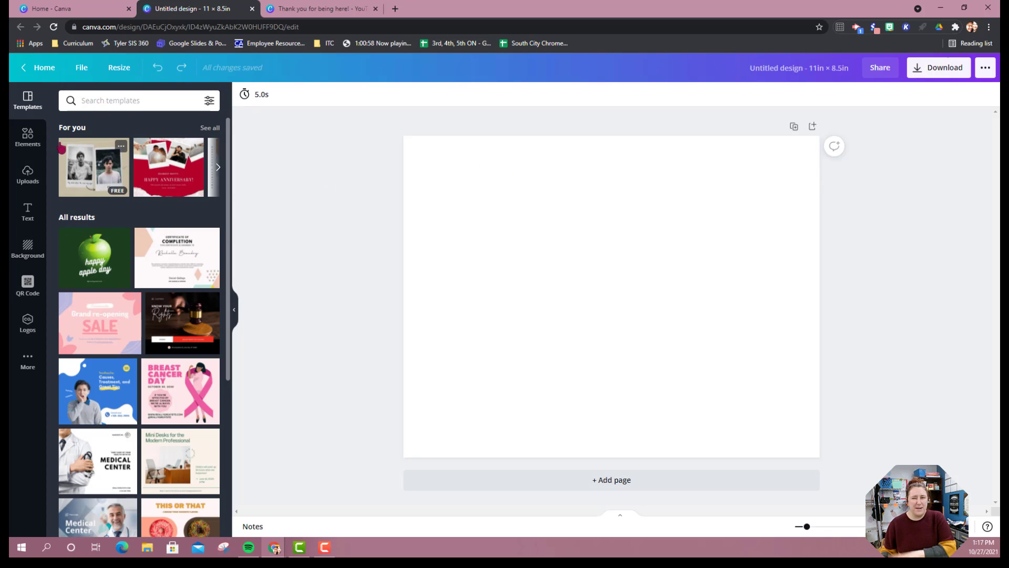
pyautogui.click(28, 137)
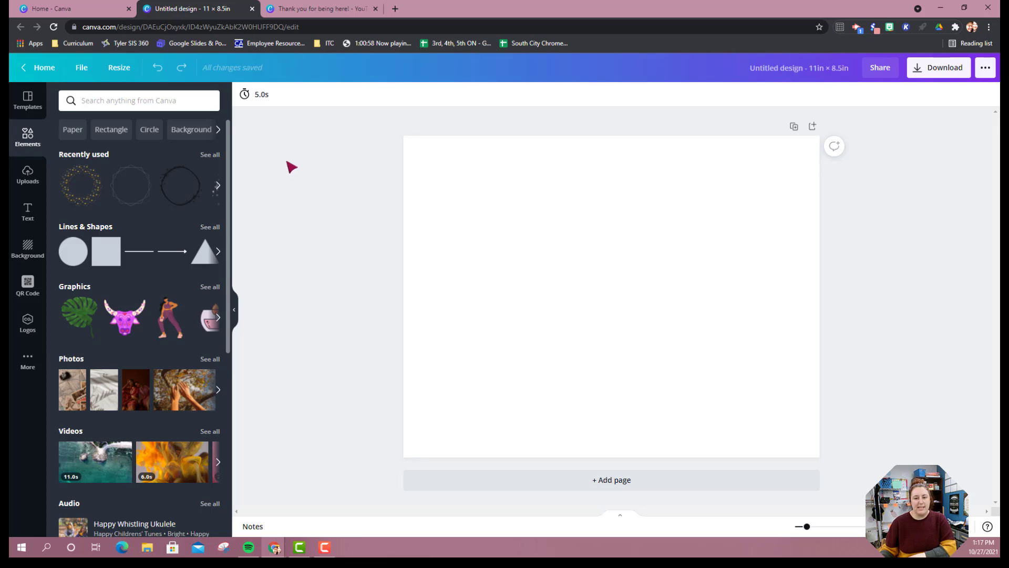
# Browse through the recently used elements to the end of the row.
pyautogui.click(166, 101)
pyautogui.click(165, 100)
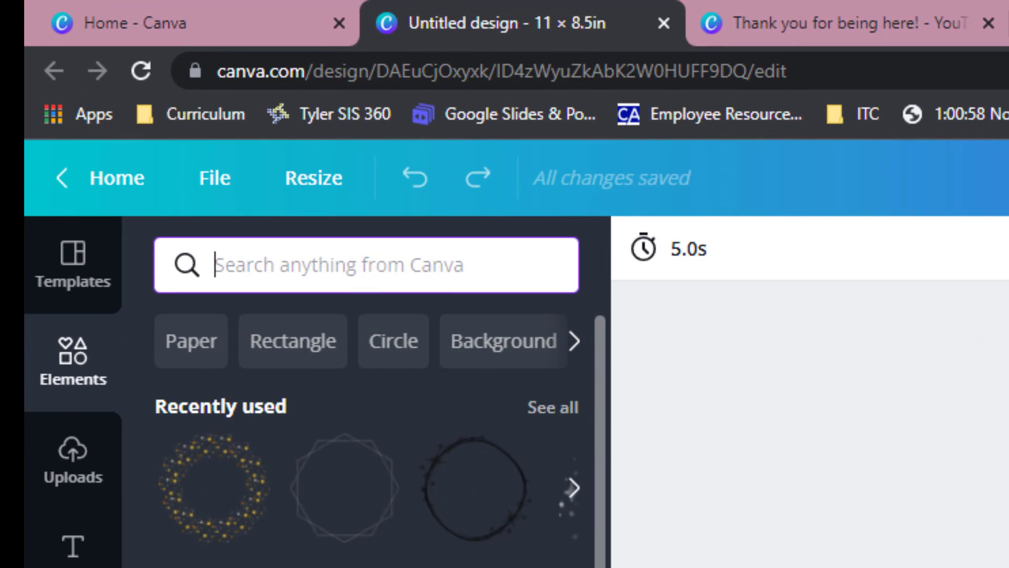
pyautogui.click(573, 487)
pyautogui.click(573, 487)
pyautogui.click(574, 487)
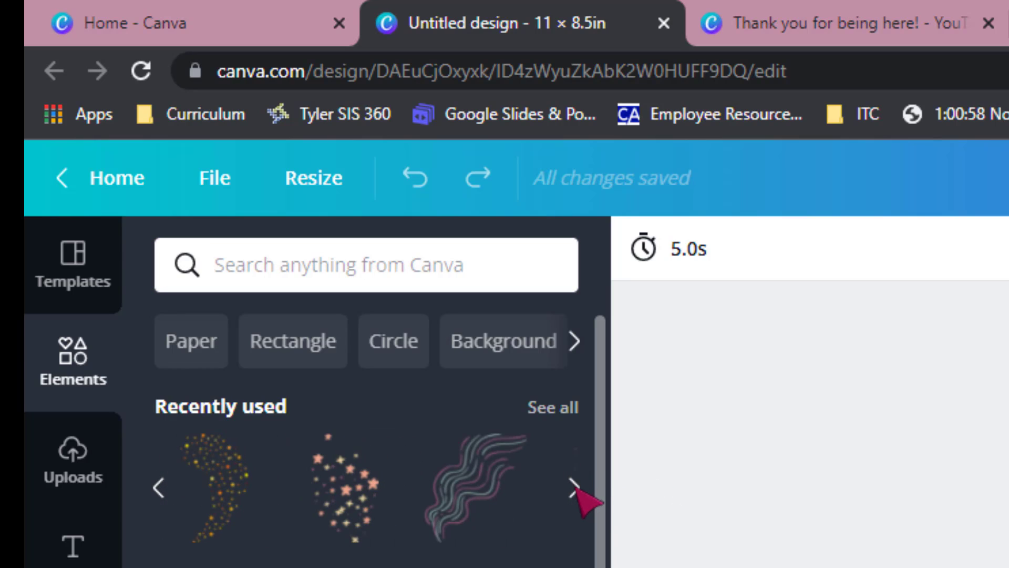
pyautogui.click(574, 488)
pyautogui.click(574, 487)
pyautogui.click(574, 487)
pyautogui.click(575, 488)
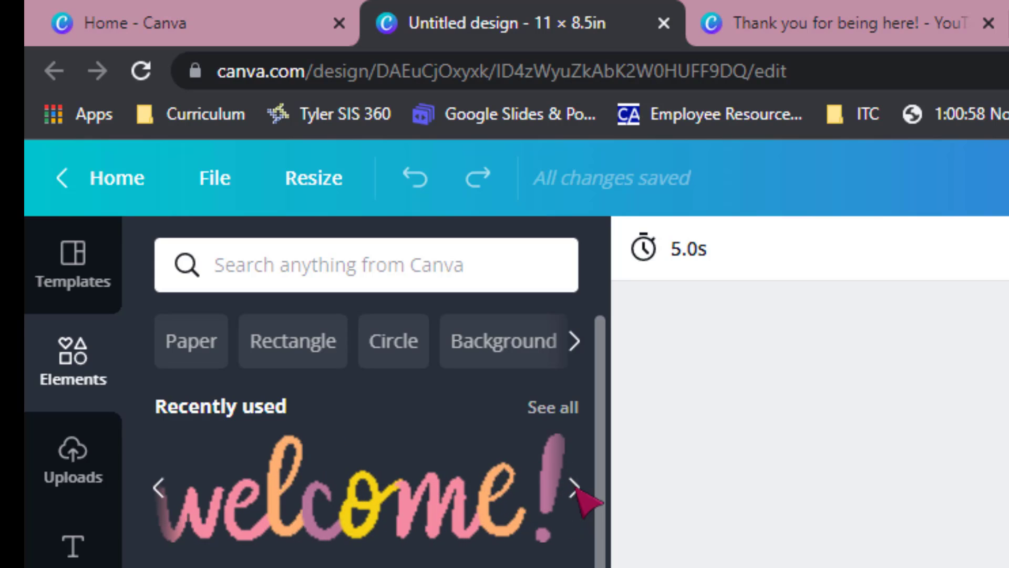
pyautogui.click(574, 488)
pyautogui.click(574, 487)
pyautogui.click(574, 488)
pyautogui.click(574, 487)
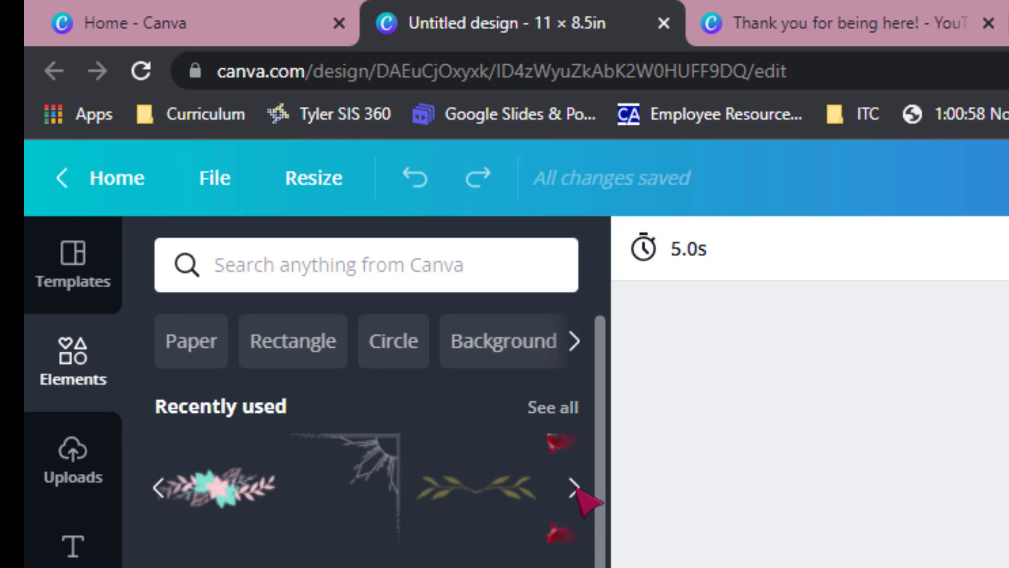
pyautogui.click(574, 488)
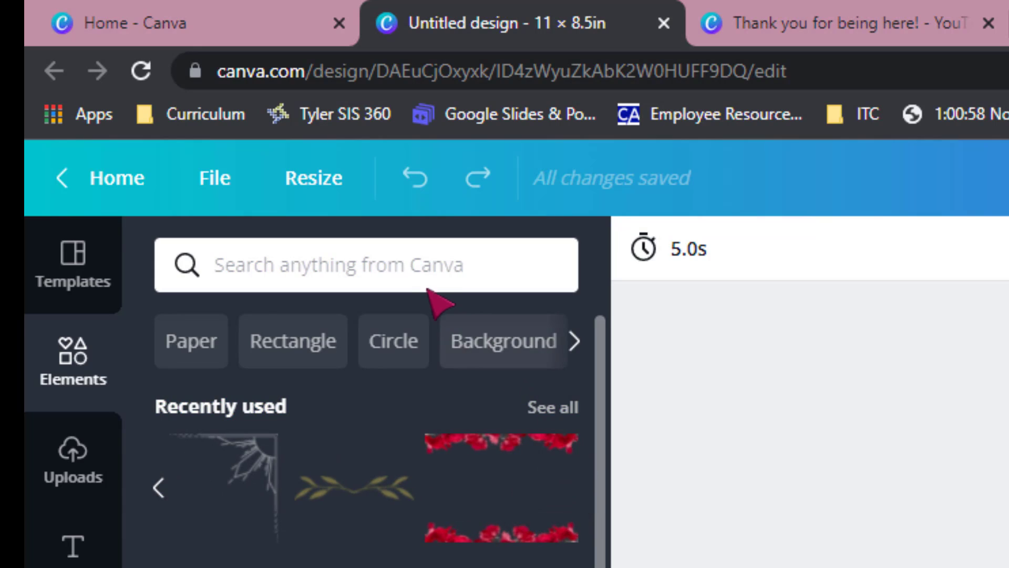
# Search the elements library for "phone" and look through the results.
pyautogui.click(427, 263)
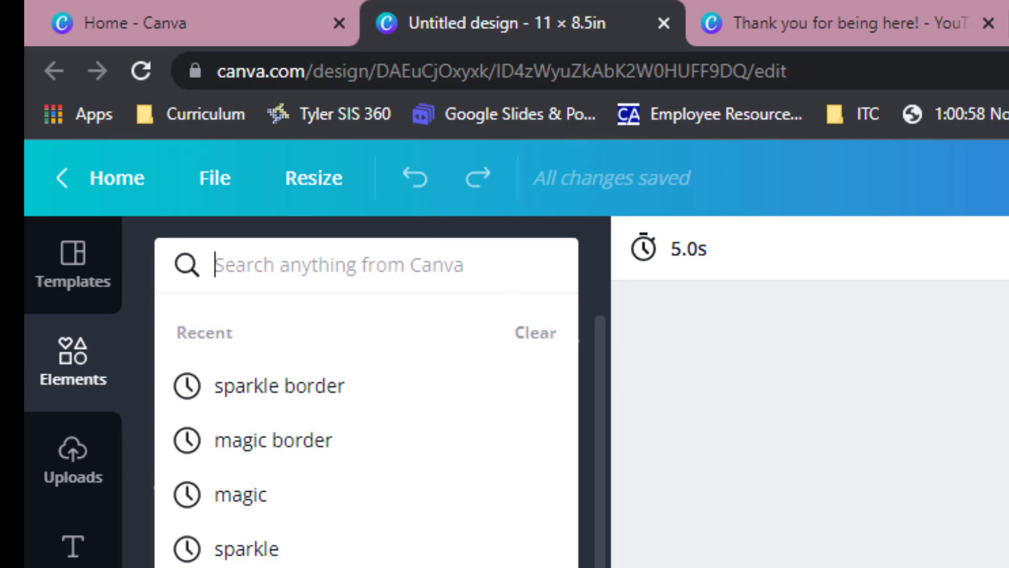
pyautogui.write('phone')
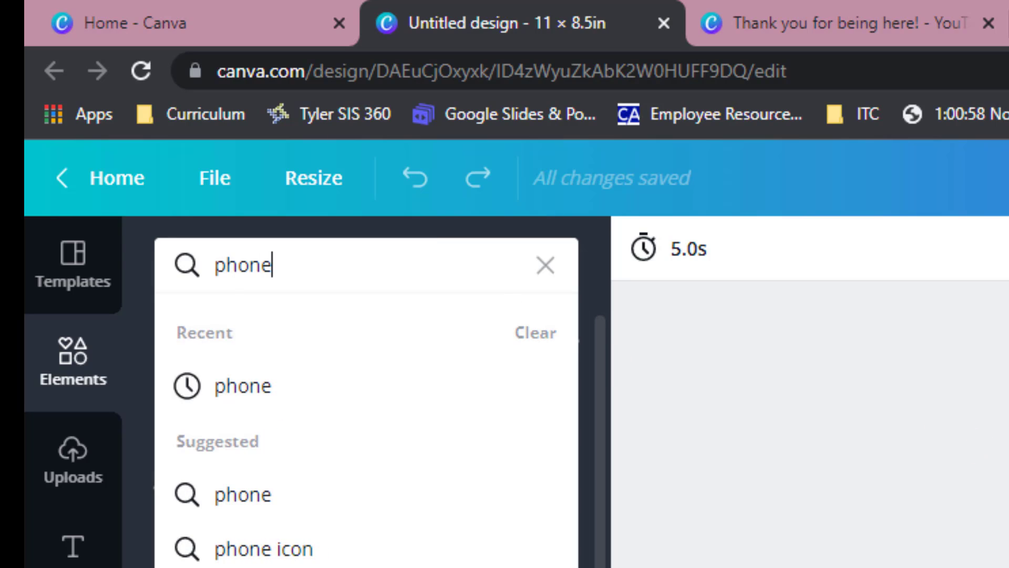
pyautogui.press('Return')
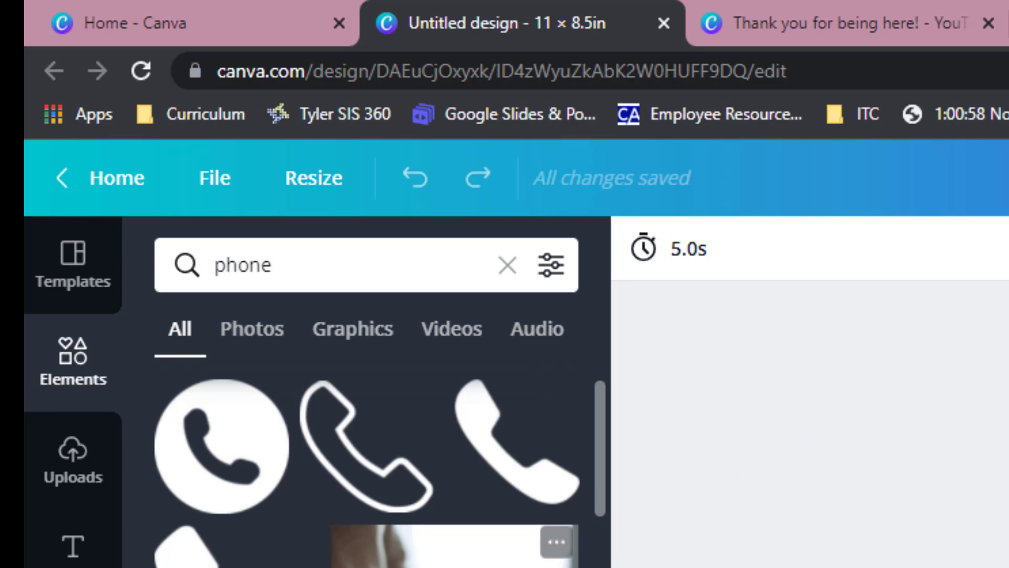
pyautogui.scroll(-5, 366, 462)
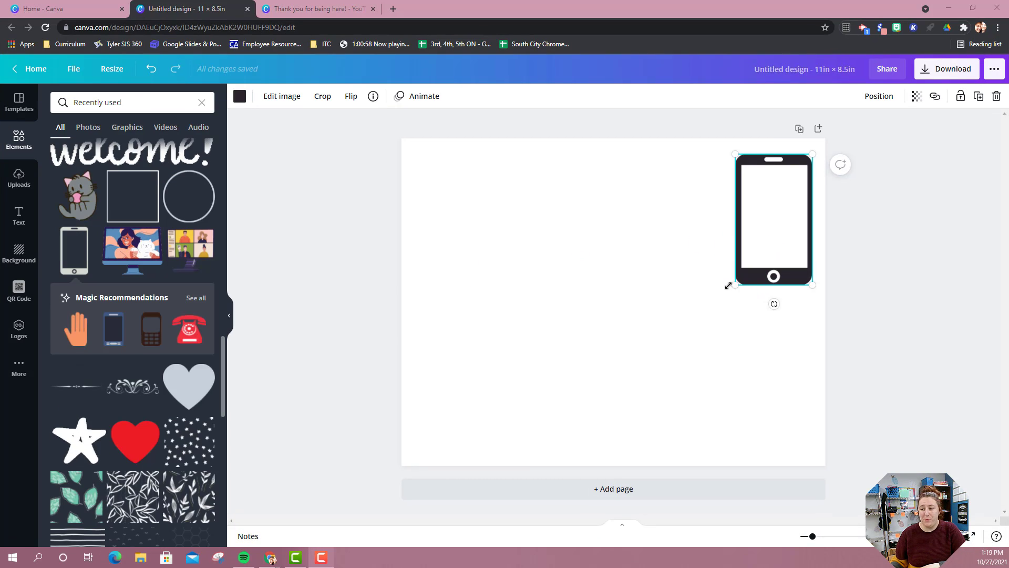
# Enlarge the phone graphic to about 3.8 × 6.5 in and position it in the lower-right part of the page.
pyautogui.moveTo(735, 285); pyautogui.dragTo(671, 414)
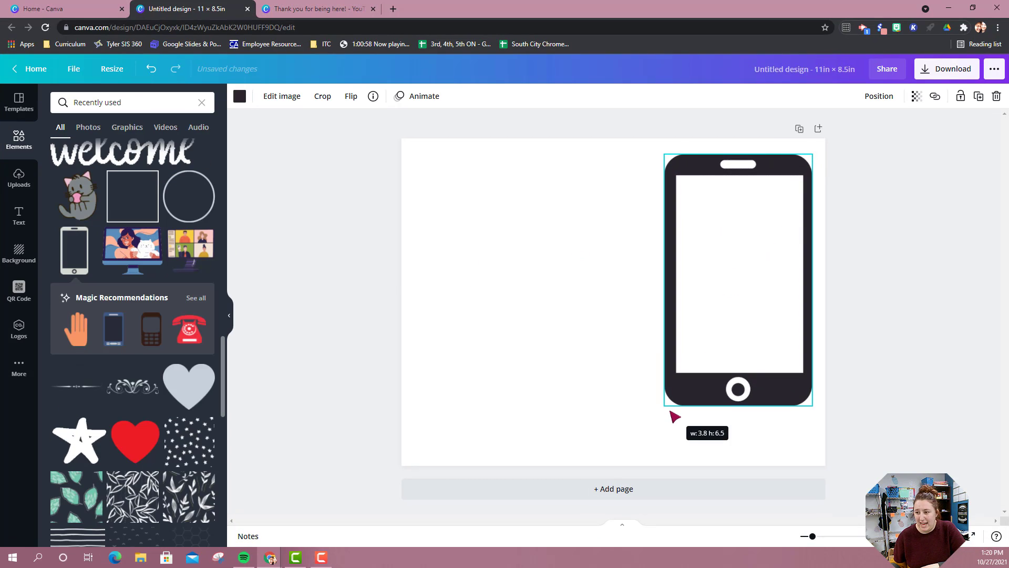
pyautogui.moveTo(750, 283); pyautogui.dragTo(748, 312)
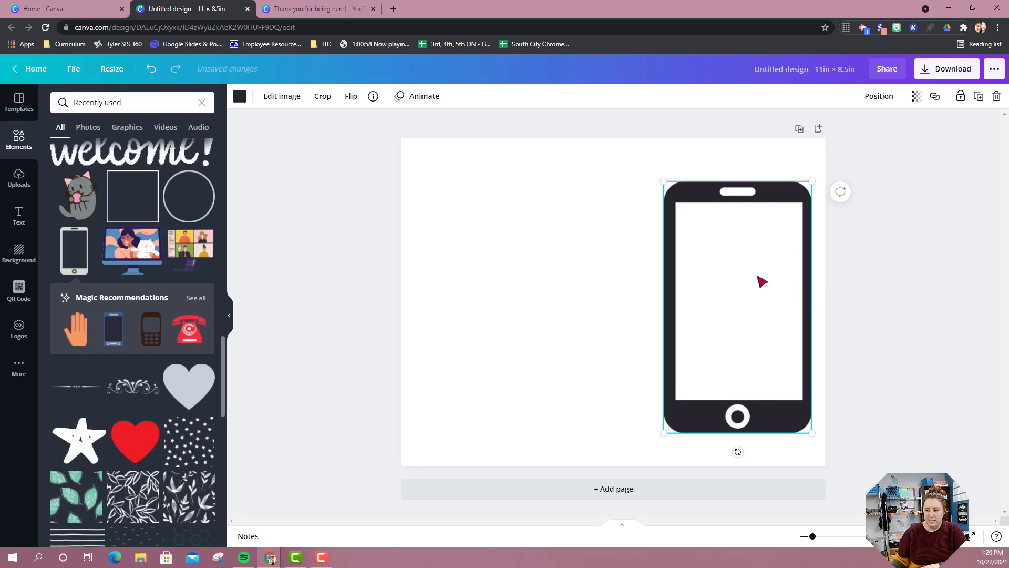
pyautogui.moveTo(761, 281); pyautogui.dragTo(763, 299)
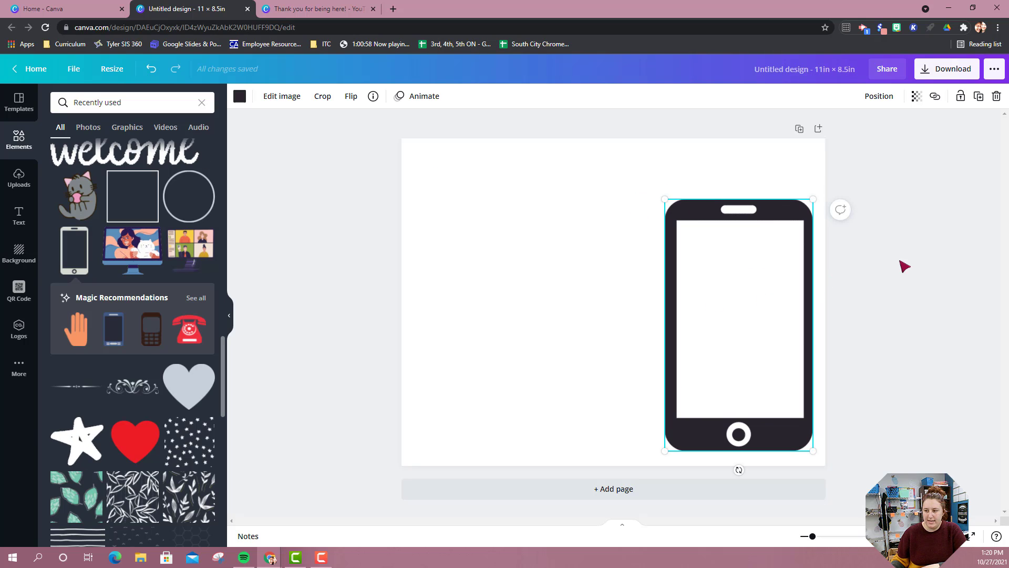
pyautogui.click(601, 196)
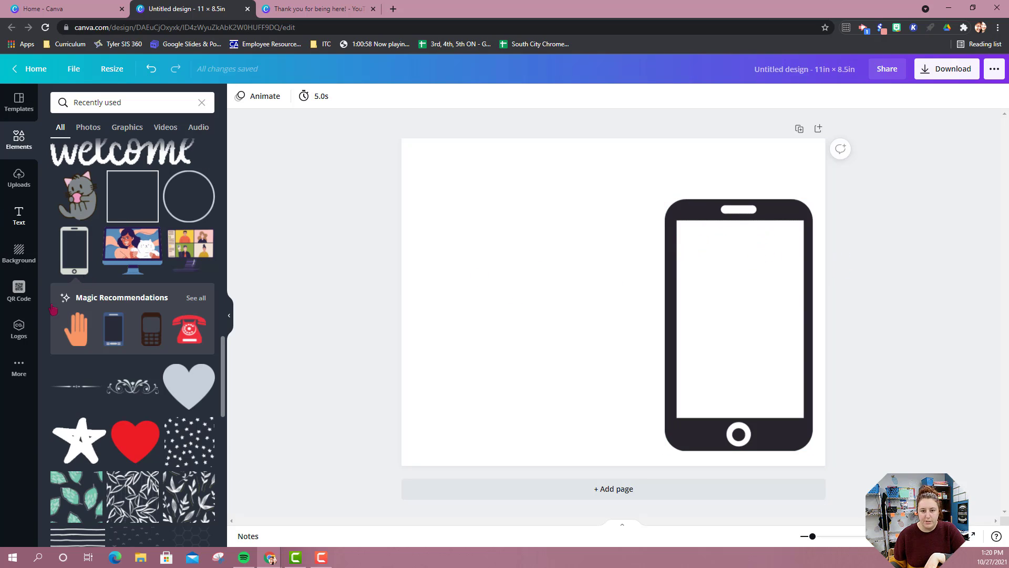
# Add a circle outline from the elements, shrink it and centre it near the top of the phone's screen.
pyautogui.click(20, 150)
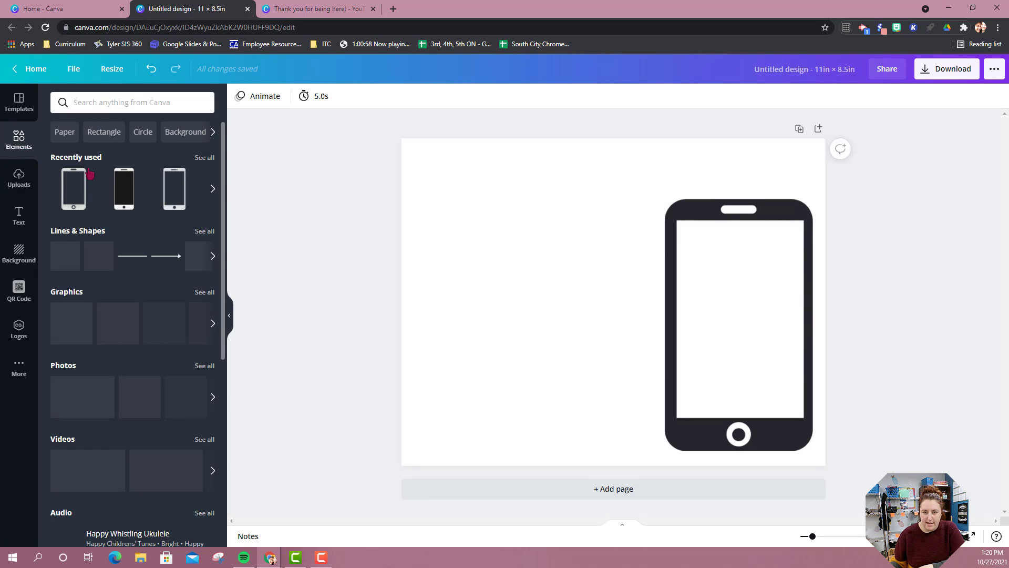
pyautogui.click(142, 134)
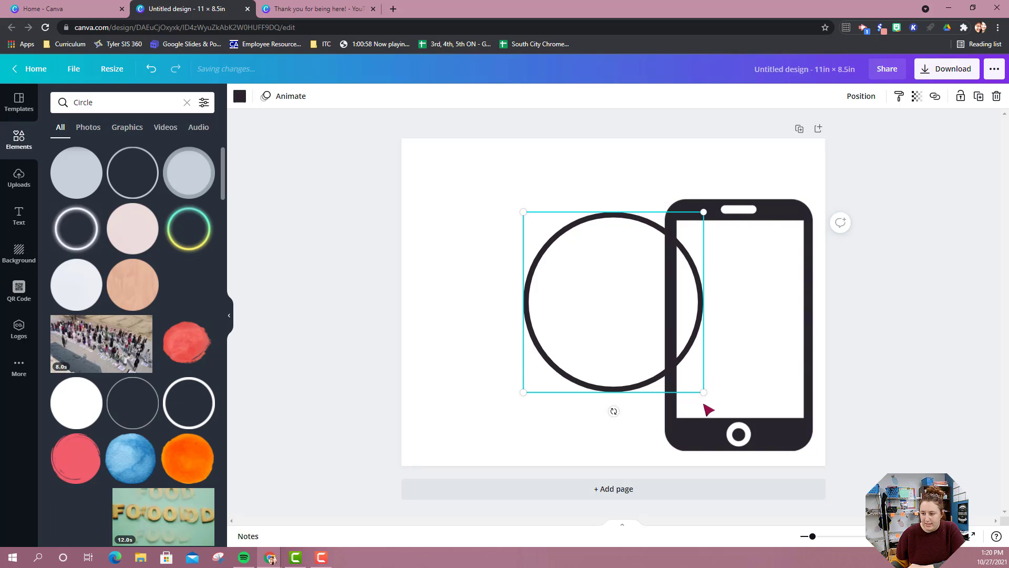
pyautogui.moveTo(652, 349); pyautogui.dragTo(741, 247)
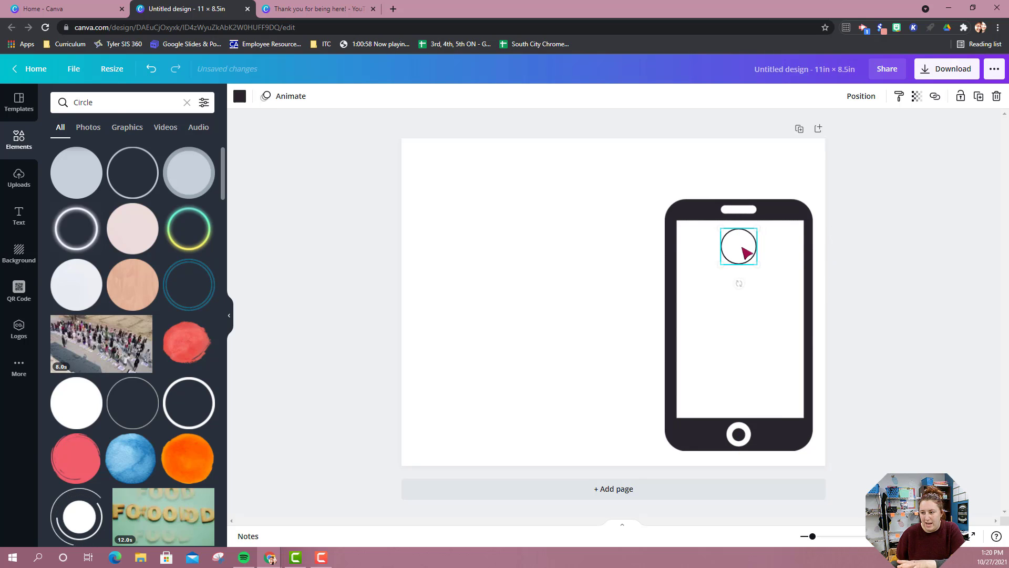
pyautogui.click(609, 232)
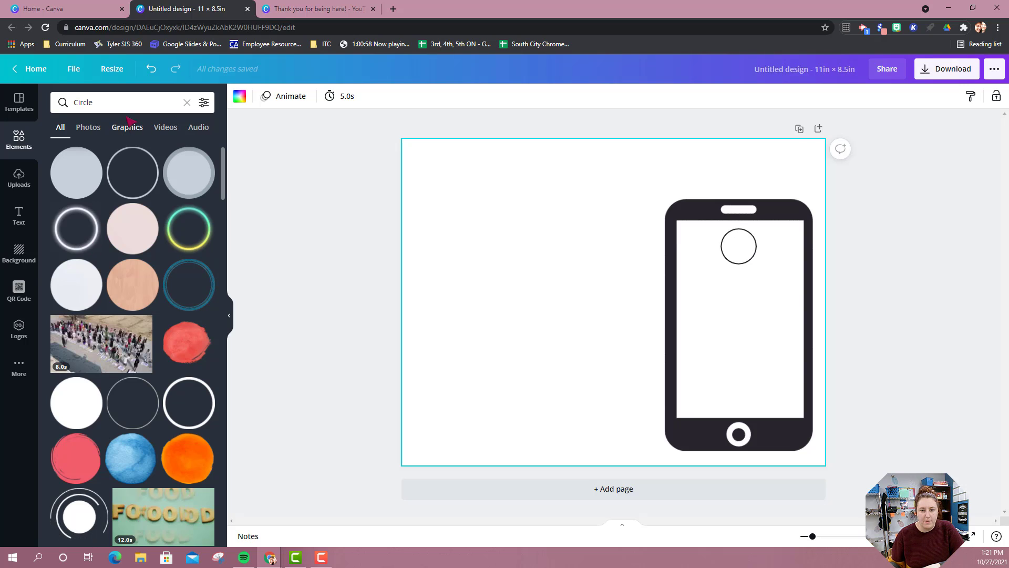
# Add a plain straight line to the page and shorten it from its left end toward the phone.
pyautogui.click(16, 147)
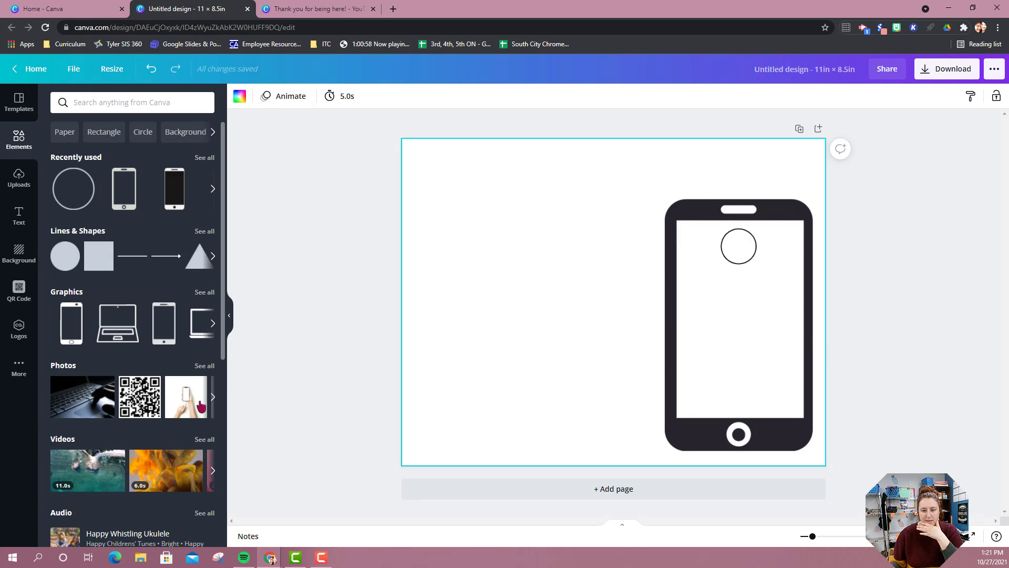
pyautogui.click(132, 256)
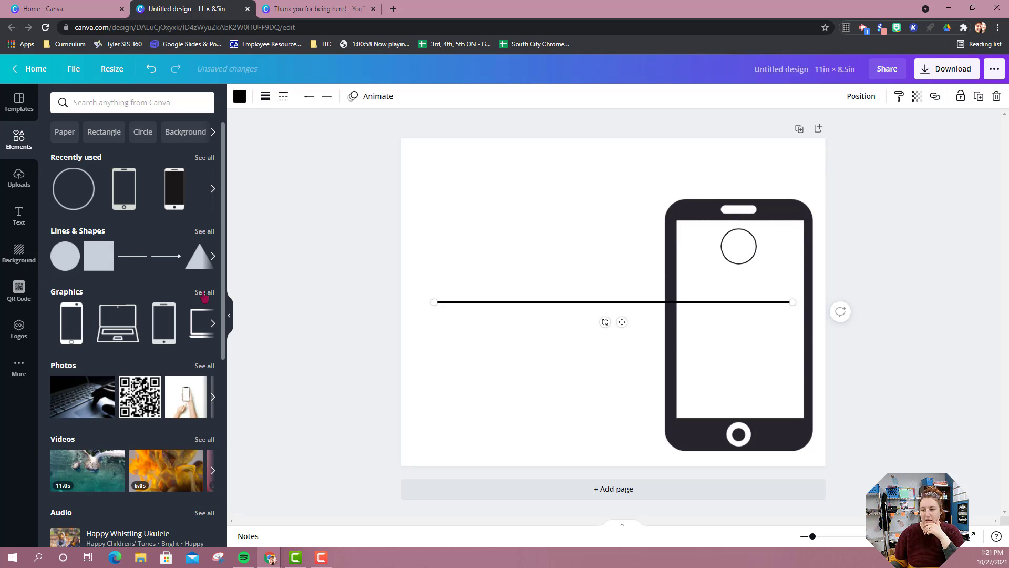
pyautogui.moveTo(622, 324)
pyautogui.mouseDown()
pyautogui.moveTo(632, 322)
pyautogui.moveTo(619, 322)
pyautogui.mouseUp()
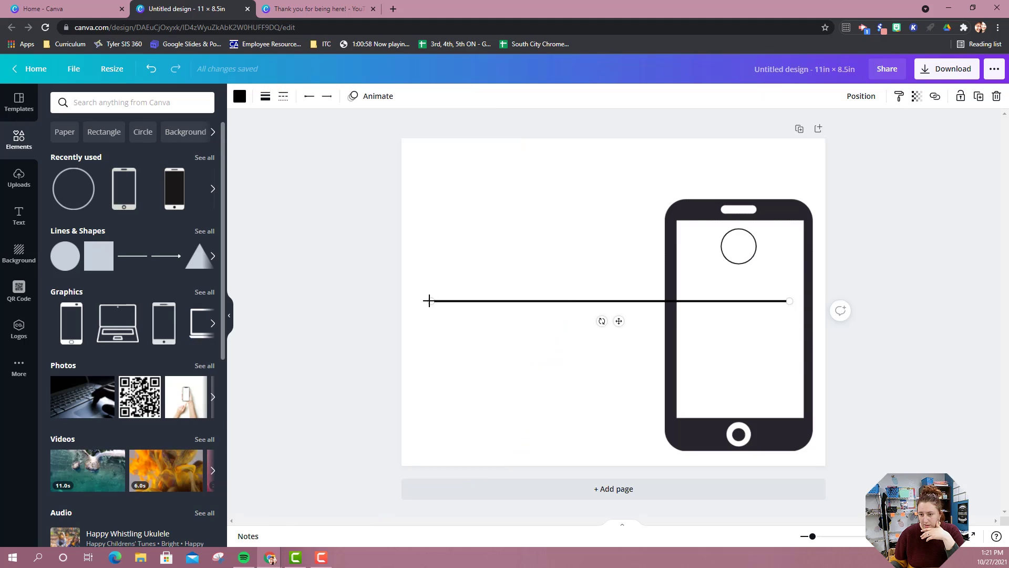
pyautogui.moveTo(428, 298); pyautogui.dragTo(758, 301)
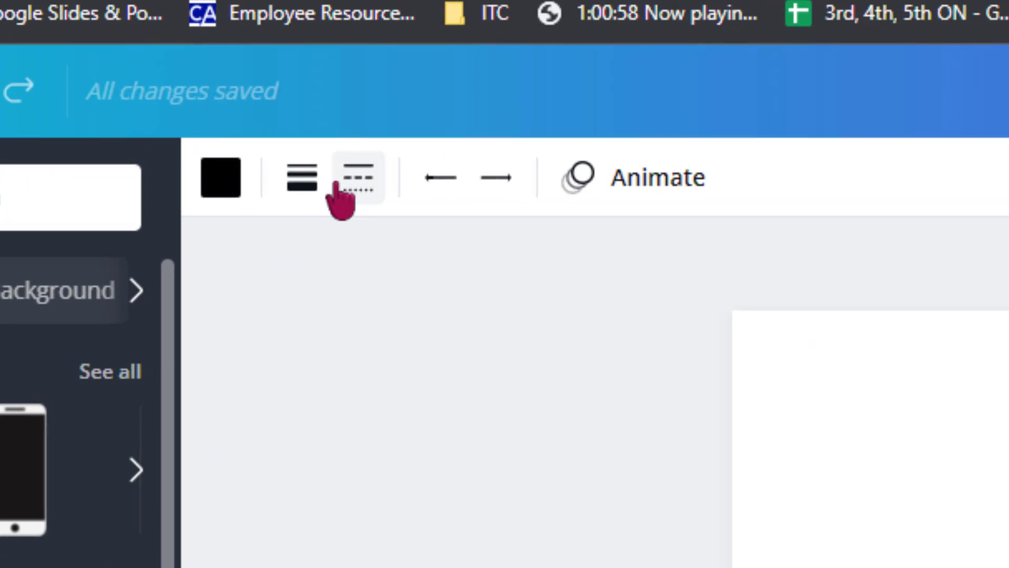
# Set the line's weight to 1 and centre the shortened line beneath the circle on the phone's screen.
pyautogui.click(302, 186)
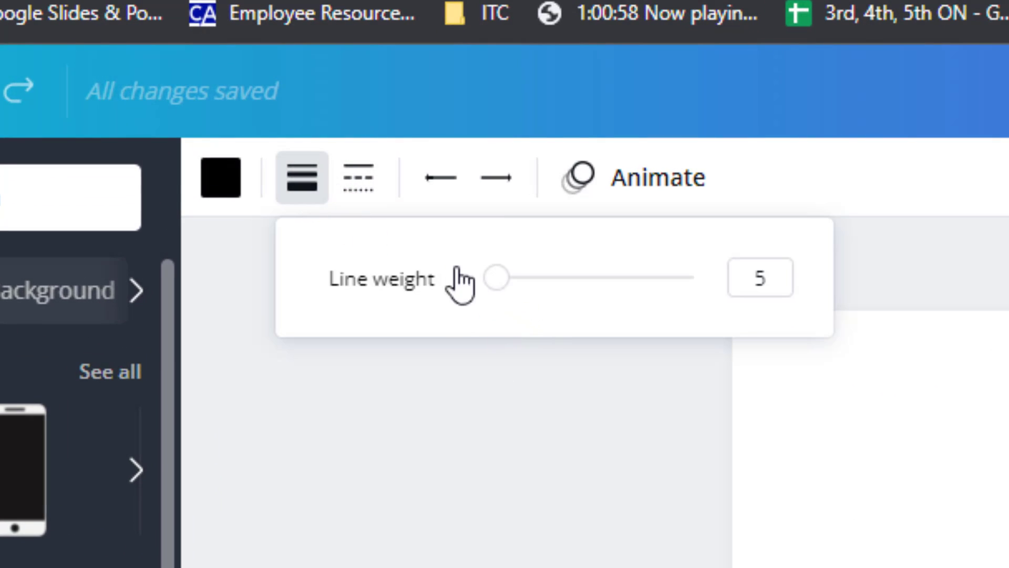
pyautogui.moveTo(479, 286); pyautogui.dragTo(442, 311)
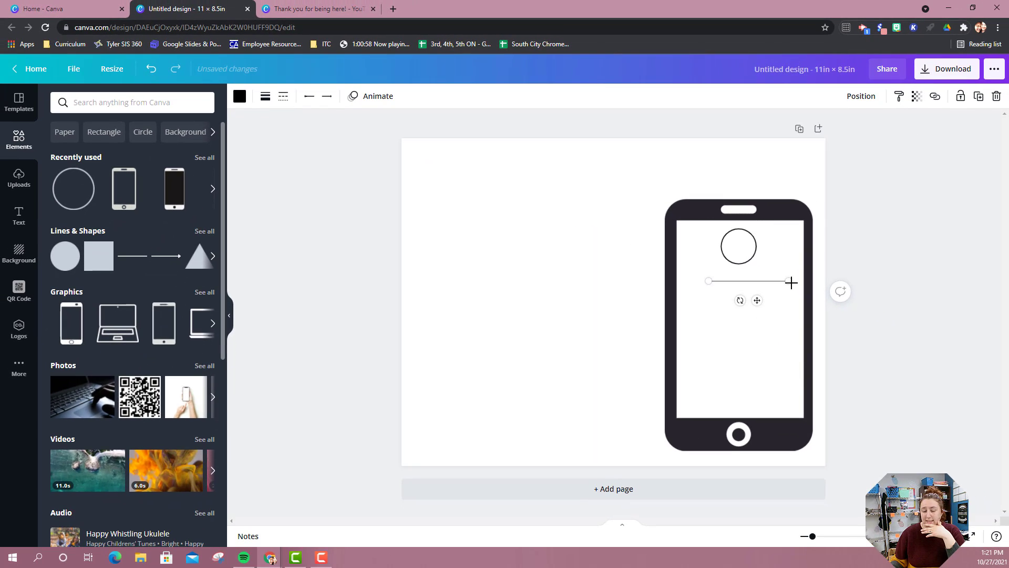
pyautogui.moveTo(790, 282); pyautogui.dragTo(774, 288)
pyautogui.moveTo(773, 279); pyautogui.dragTo(754, 298)
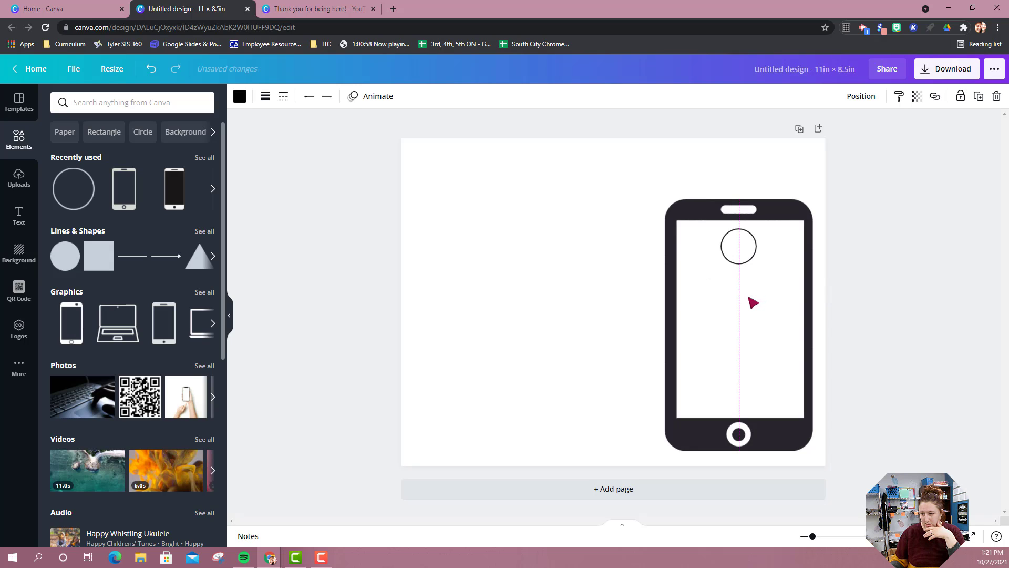
pyautogui.click(582, 268)
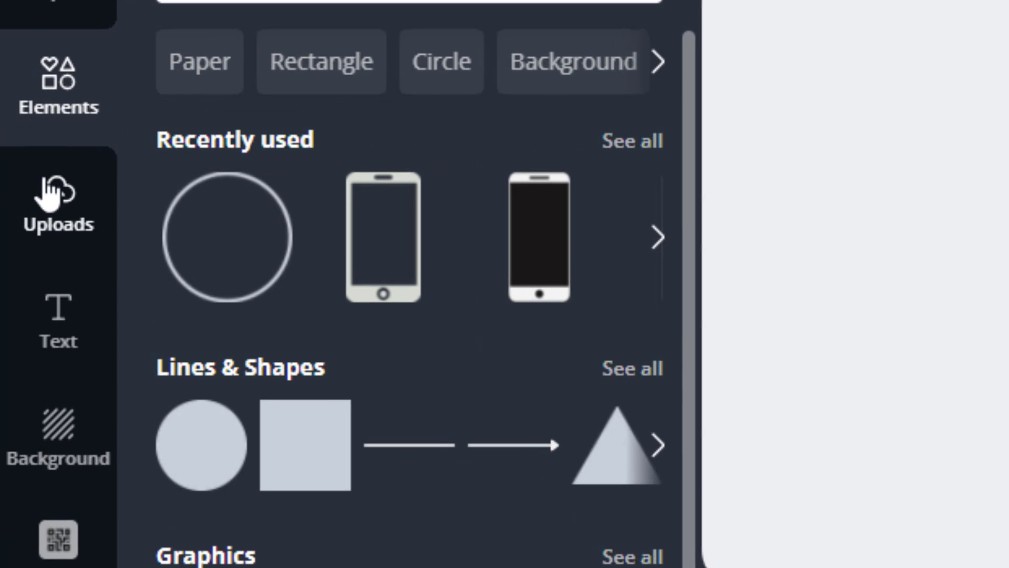
# Look through the previously uploaded images.
pyautogui.click(49, 216)
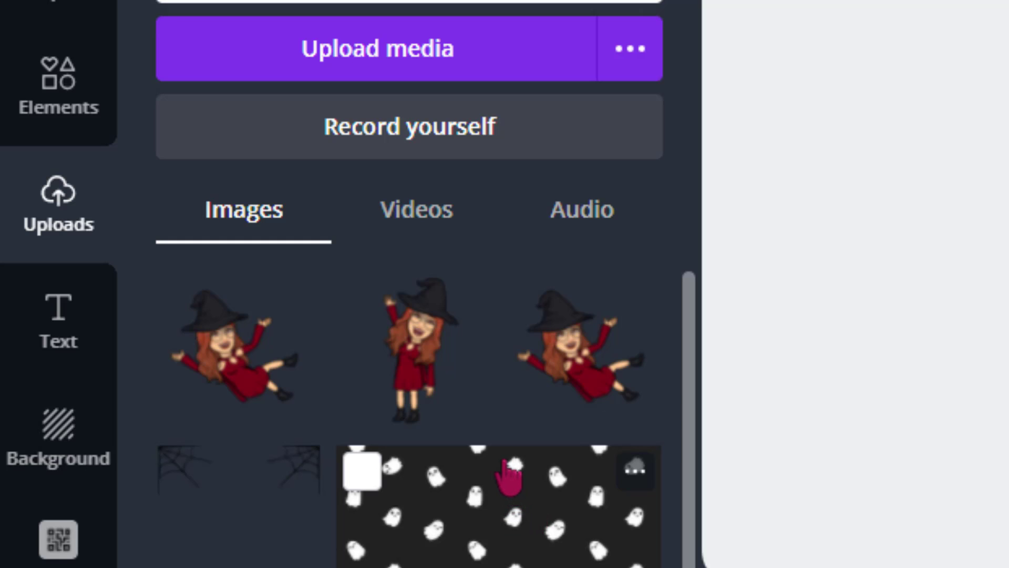
pyautogui.scroll(-10, 561, 433)
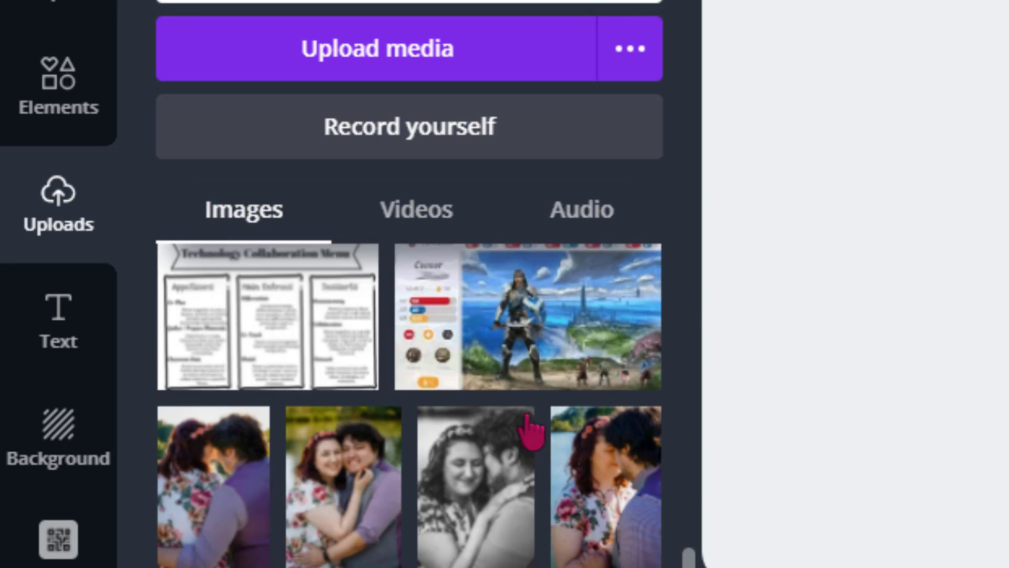
pyautogui.scroll(-10, 530, 432)
pyautogui.scroll(10, 535, 433)
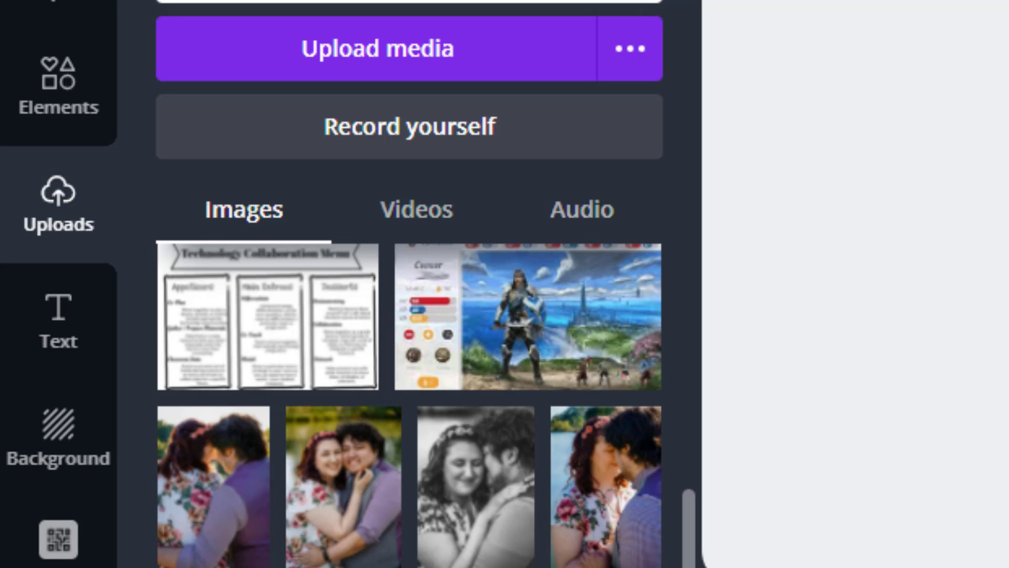
pyautogui.scroll(-8, 472, 462)
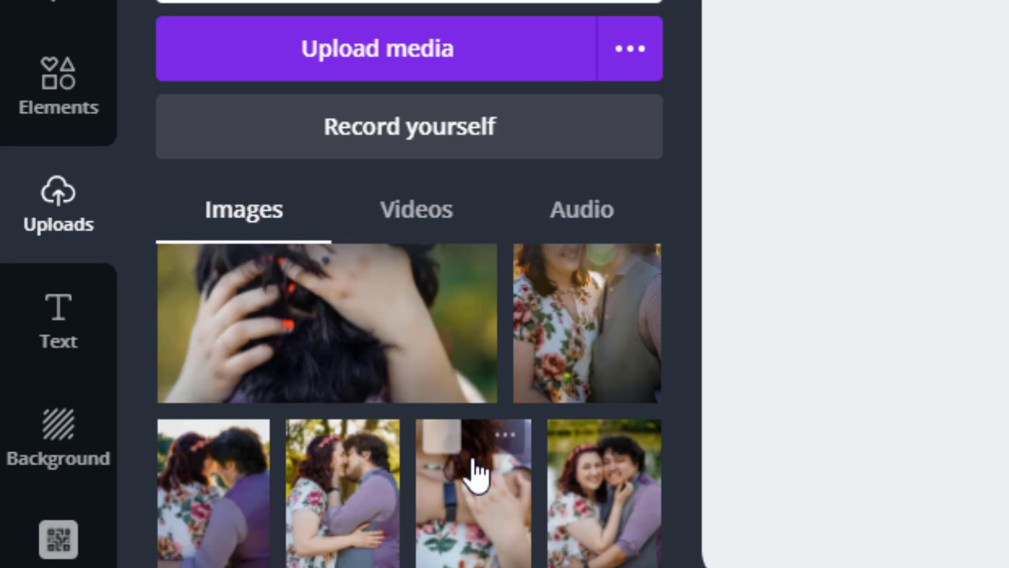
pyautogui.scroll(15, 476, 470)
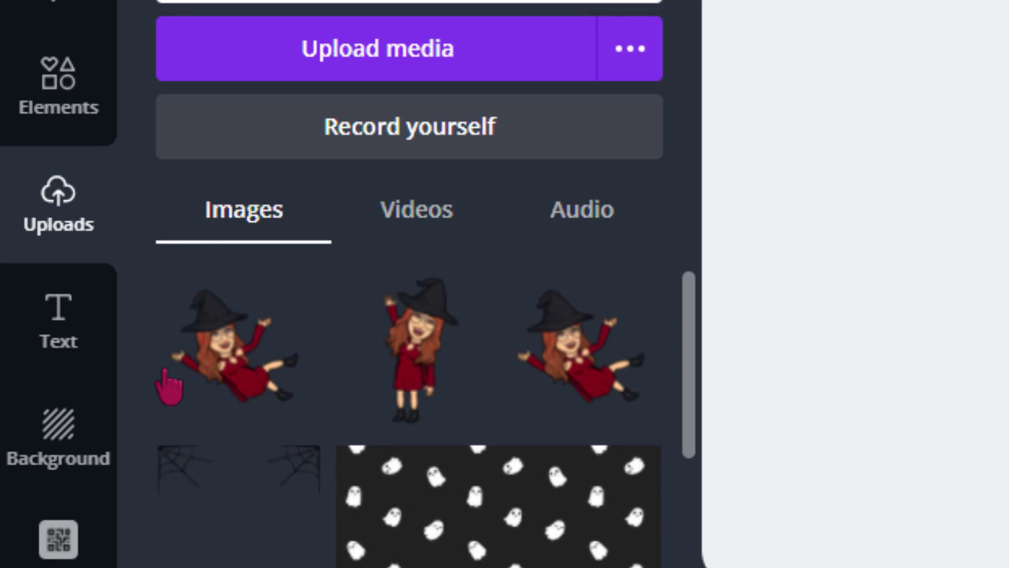
# Add a subheading text box to the page and replace its placeholder text with "@".
pyautogui.click(78, 345)
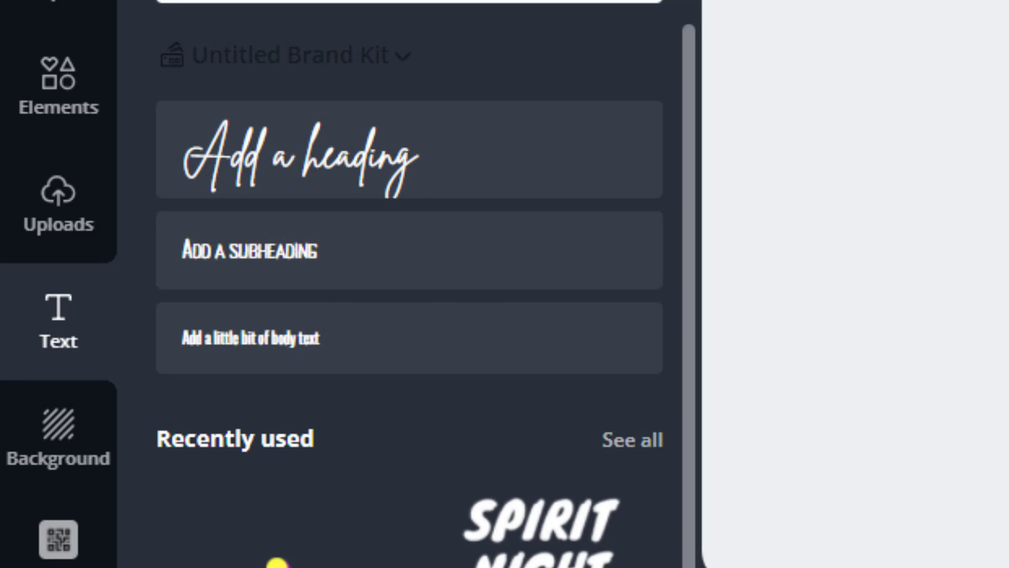
pyautogui.click(337, 251)
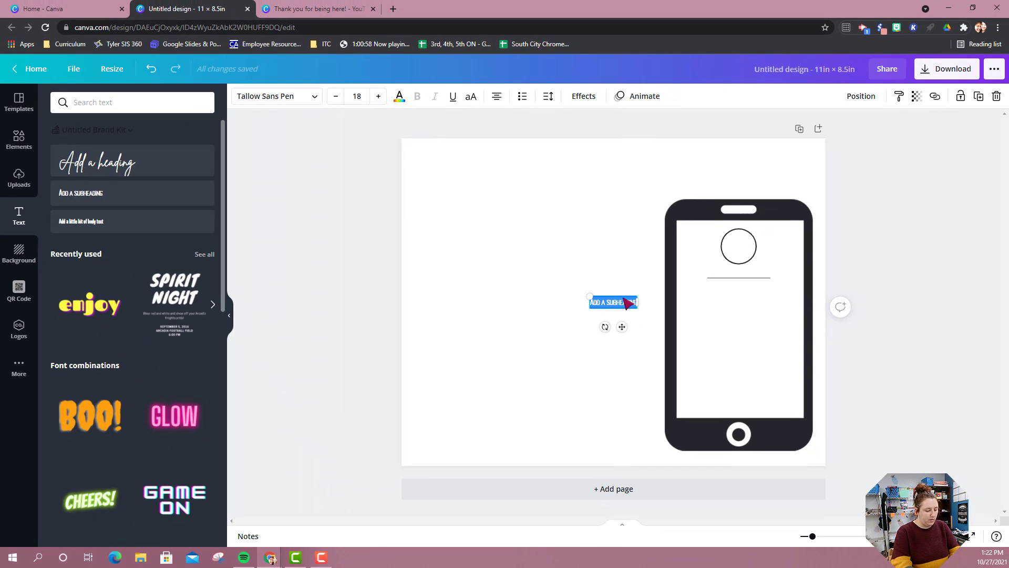
pyautogui.write('@')
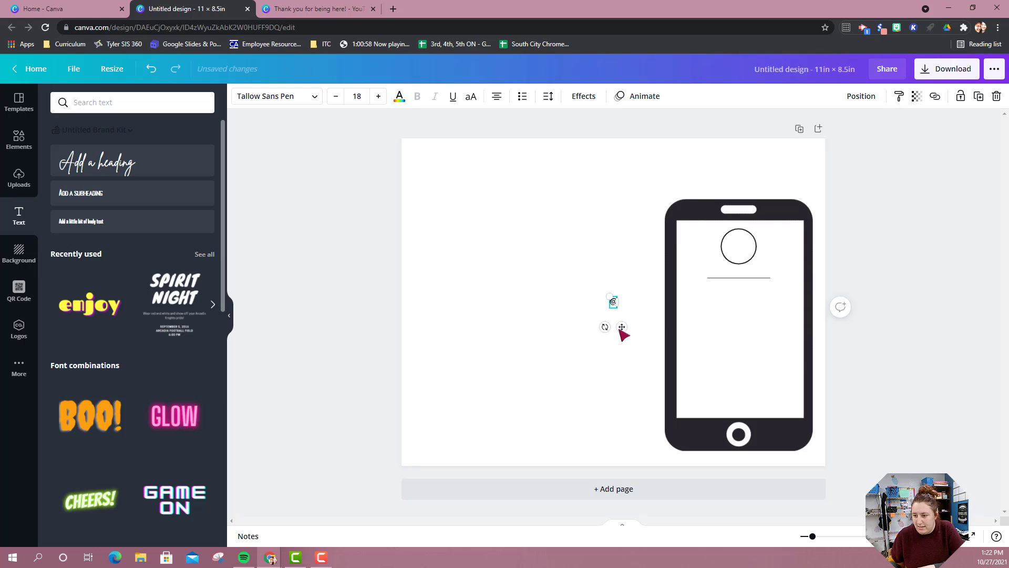
# Place the "@" label just above the left end of the username line on the phone's screen.
pyautogui.moveTo(627, 321); pyautogui.dragTo(716, 291)
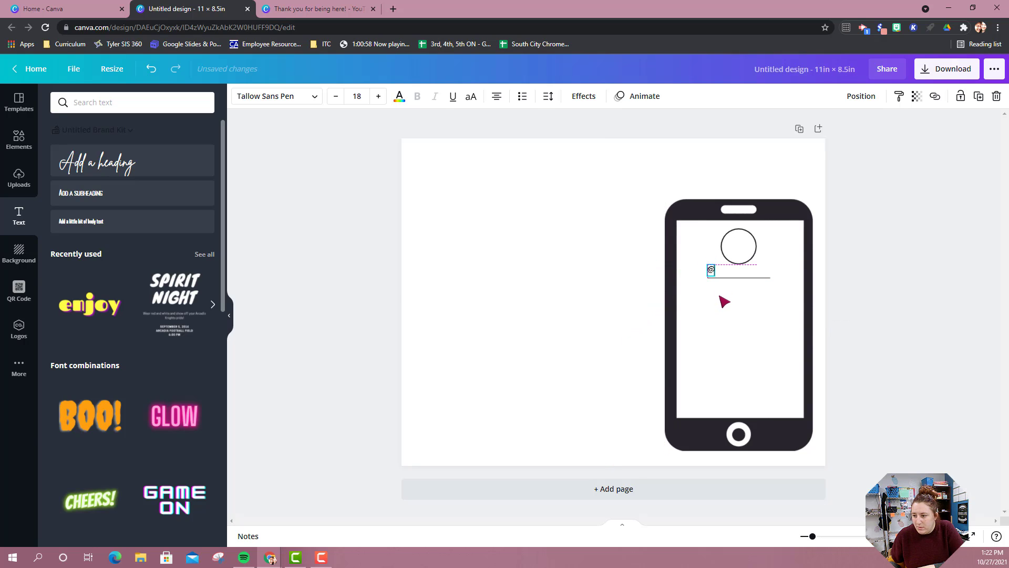
pyautogui.click(531, 288)
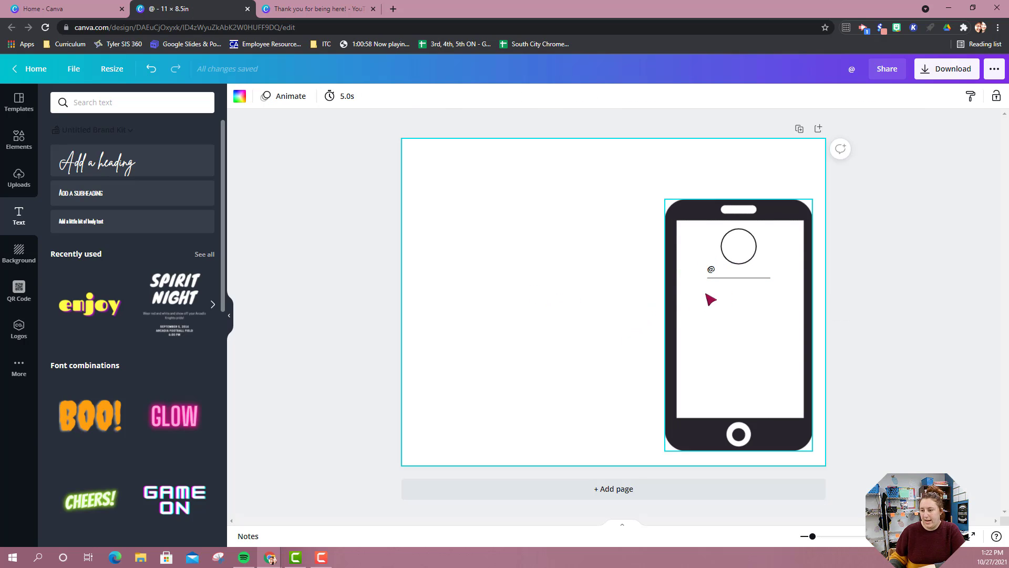
pyautogui.click(712, 270)
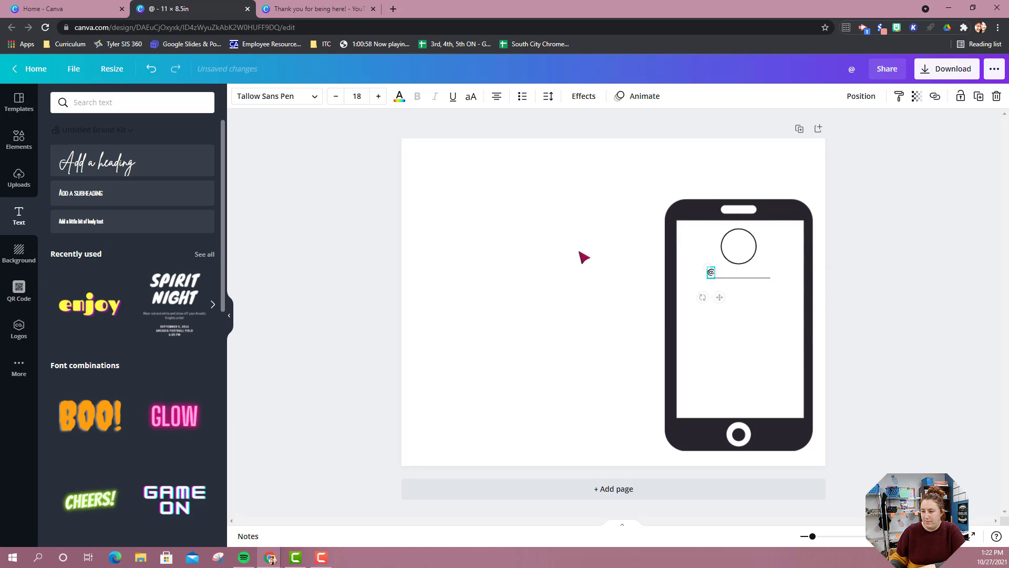
pyautogui.click(532, 255)
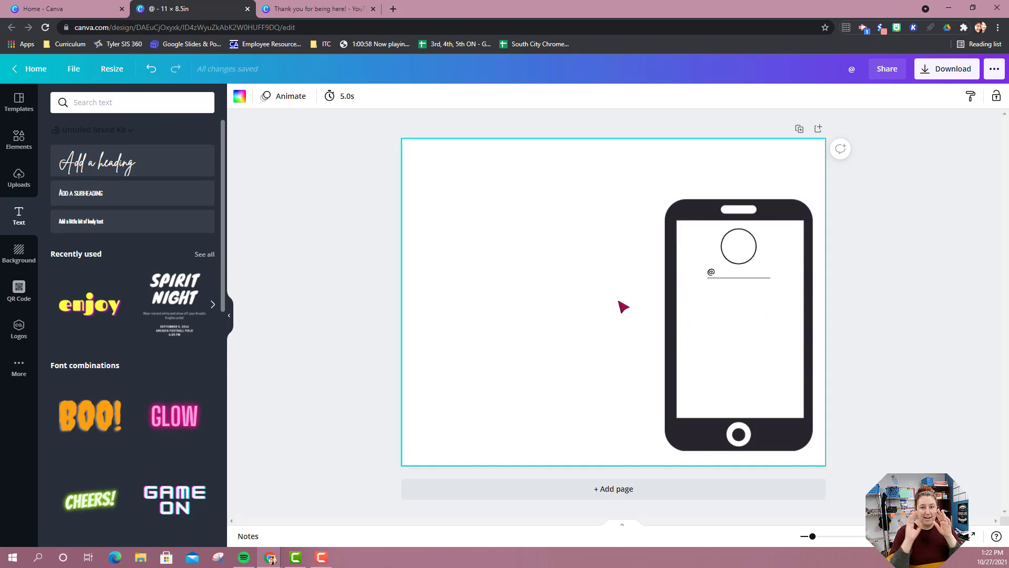
# Search the elements for "square" and add the free thin-bordered square outline to the page.
pyautogui.click(19, 140)
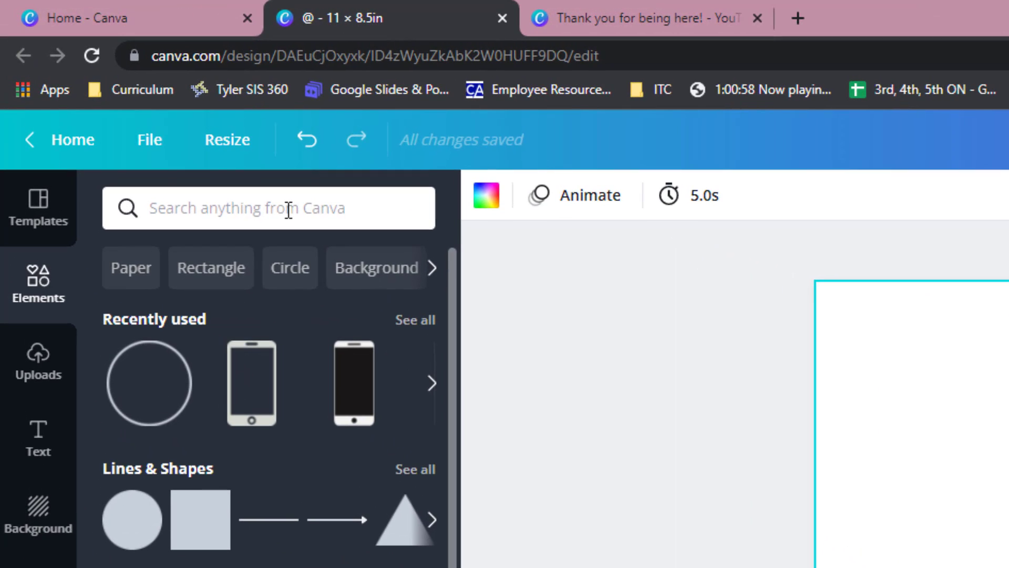
pyautogui.click(288, 209)
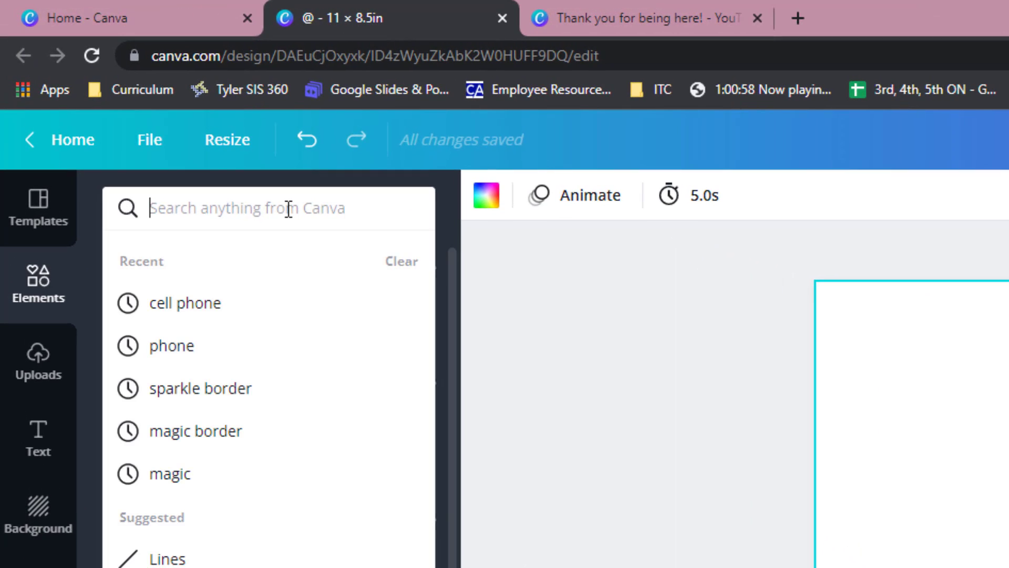
pyautogui.write('red')
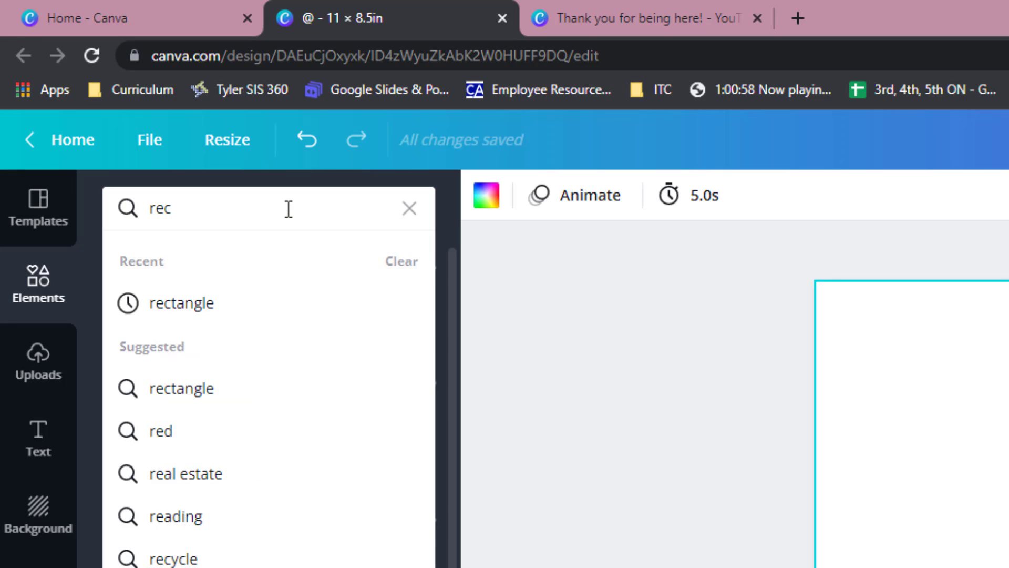
pyautogui.press('BackSpace')
pyautogui.press('BackSpace')
pyautogui.press('BackSpace')
pyautogui.write('squ')
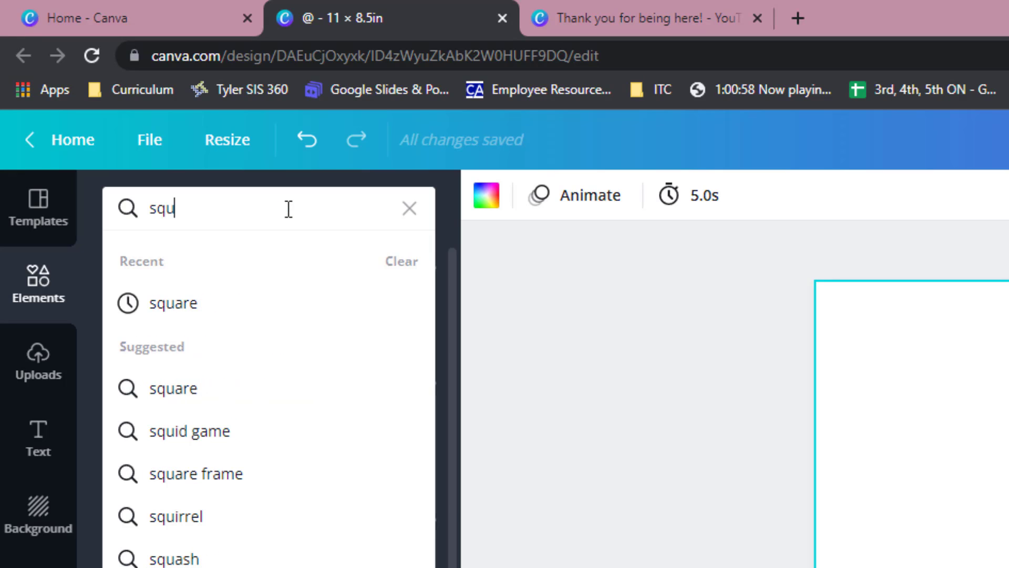
pyautogui.write('are')
pyautogui.press('Return')
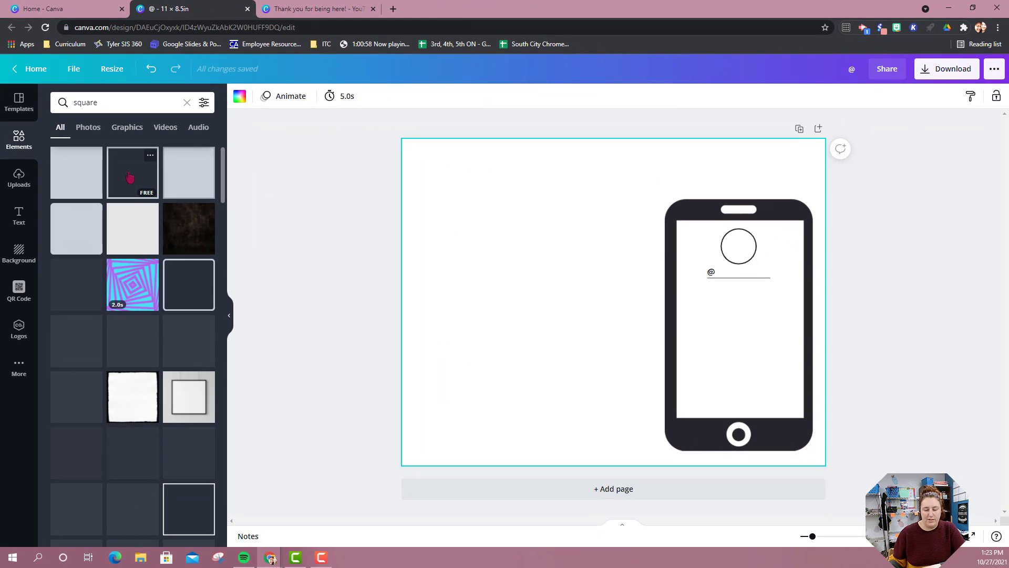
pyautogui.click(157, 171)
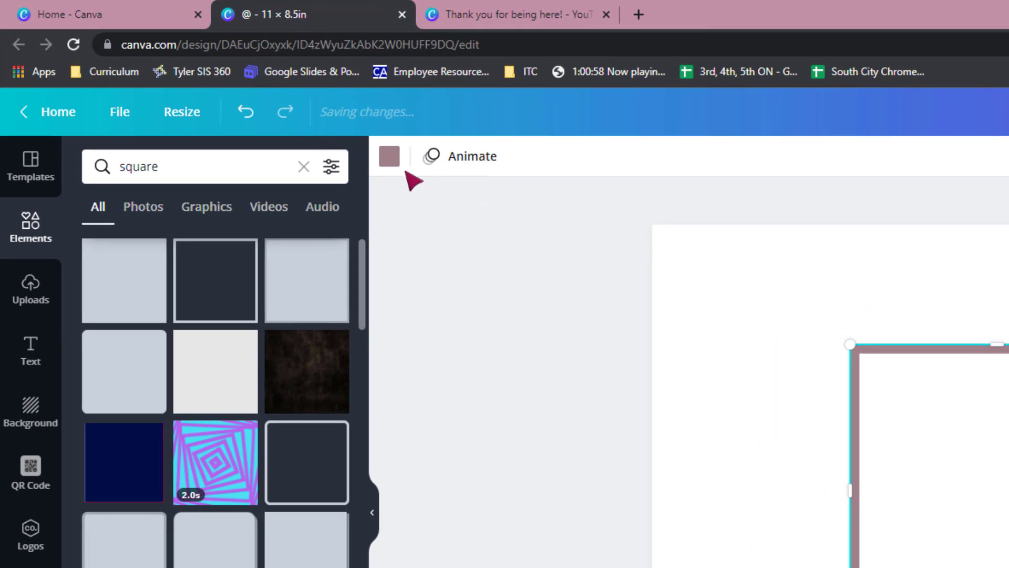
# Change the square outline's colour to black.
pyautogui.click(391, 168)
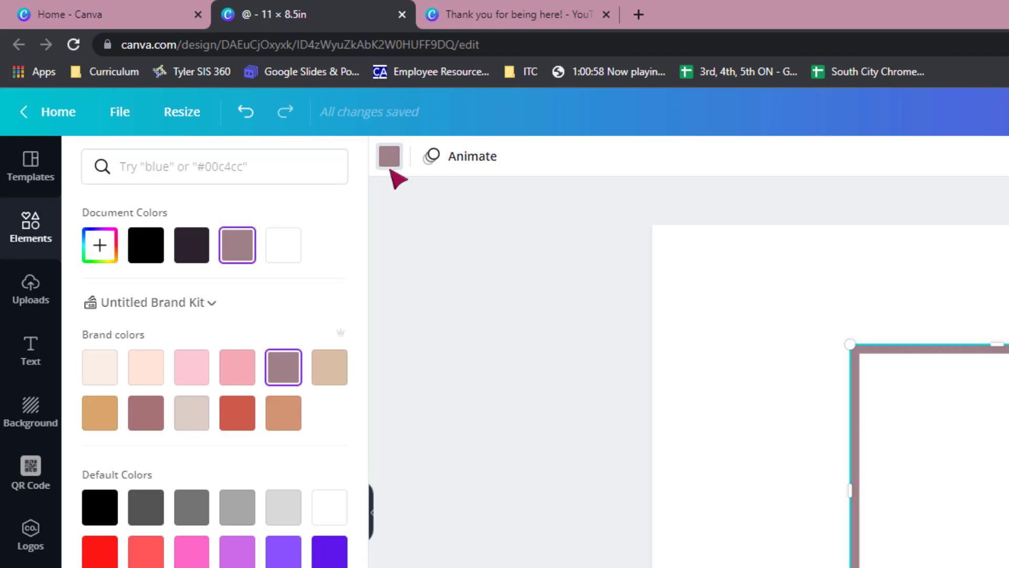
pyautogui.click(398, 158)
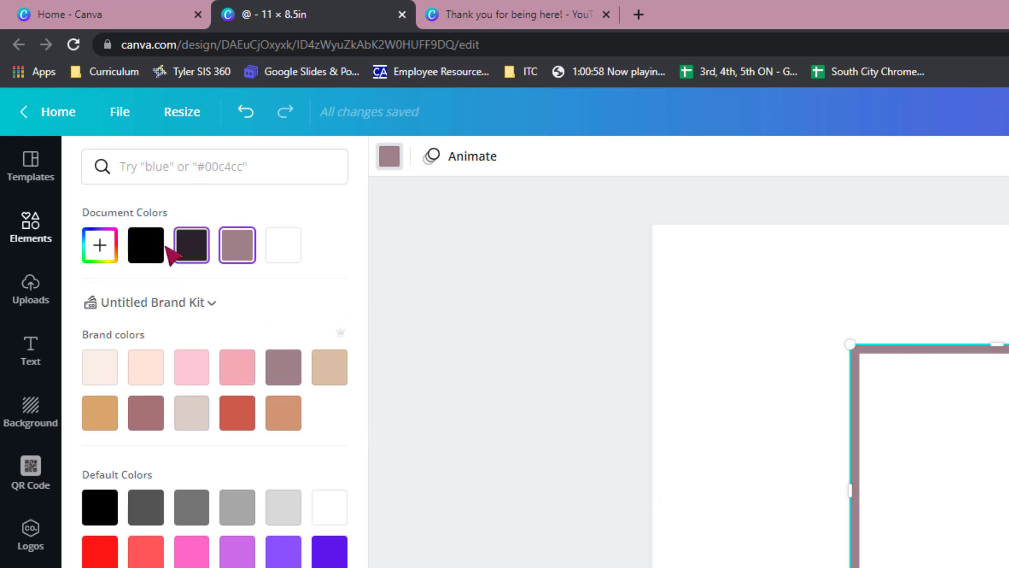
pyautogui.click(146, 245)
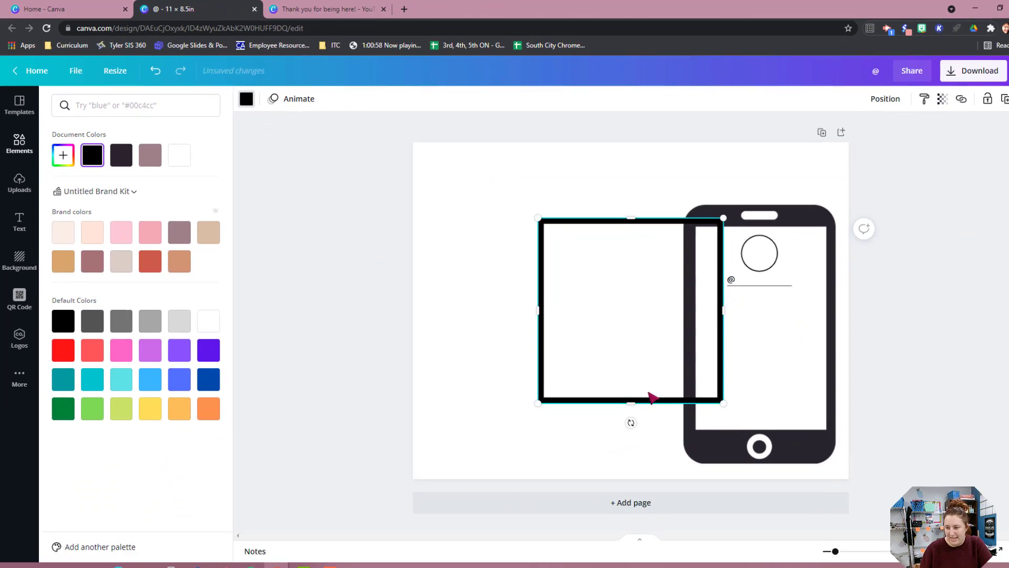
# Shrink the square to under half the phone screen's width and place it below the username line at the screen's left edge.
pyautogui.moveTo(671, 352); pyautogui.dragTo(588, 277)
pyautogui.moveTo(552, 247); pyautogui.dragTo(707, 323)
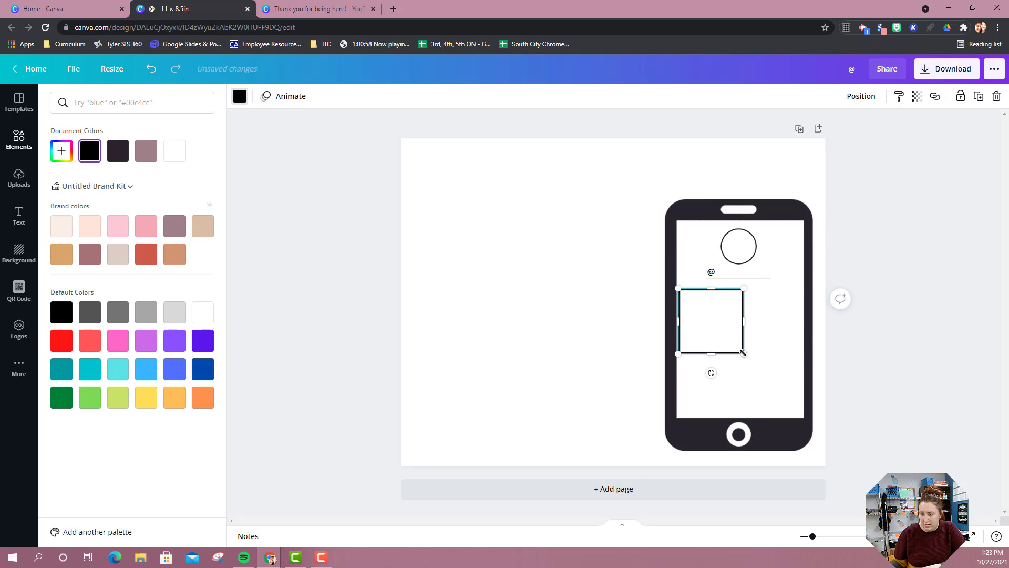
pyautogui.moveTo(743, 353); pyautogui.dragTo(737, 345)
pyautogui.click(679, 315)
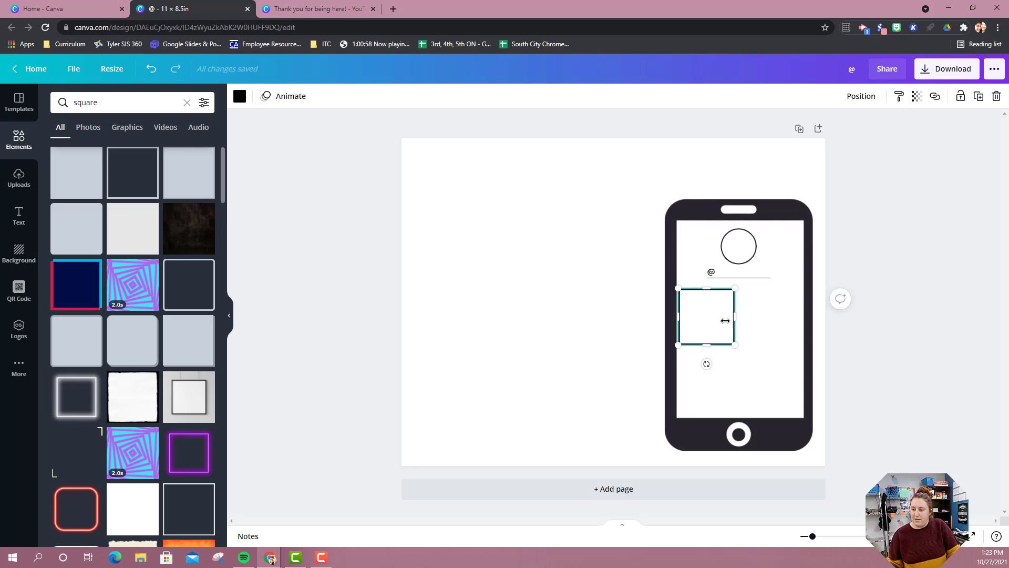
# Duplicate the square three times and arrange the copies with the original as a two-by-two grid on the phone's screen.
pyautogui.hotkey('ctrl', 'd')
pyautogui.moveTo(714, 321); pyautogui.dragTo(773, 320)
pyautogui.click(710, 327)
pyautogui.hotkey('ctrl', 'd')
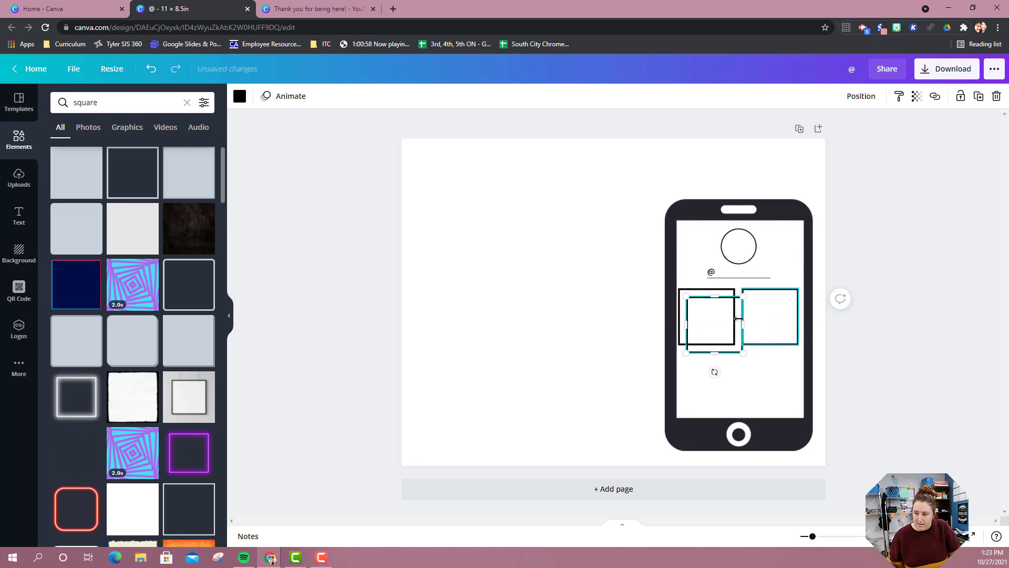
pyautogui.moveTo(714, 357); pyautogui.dragTo(703, 383)
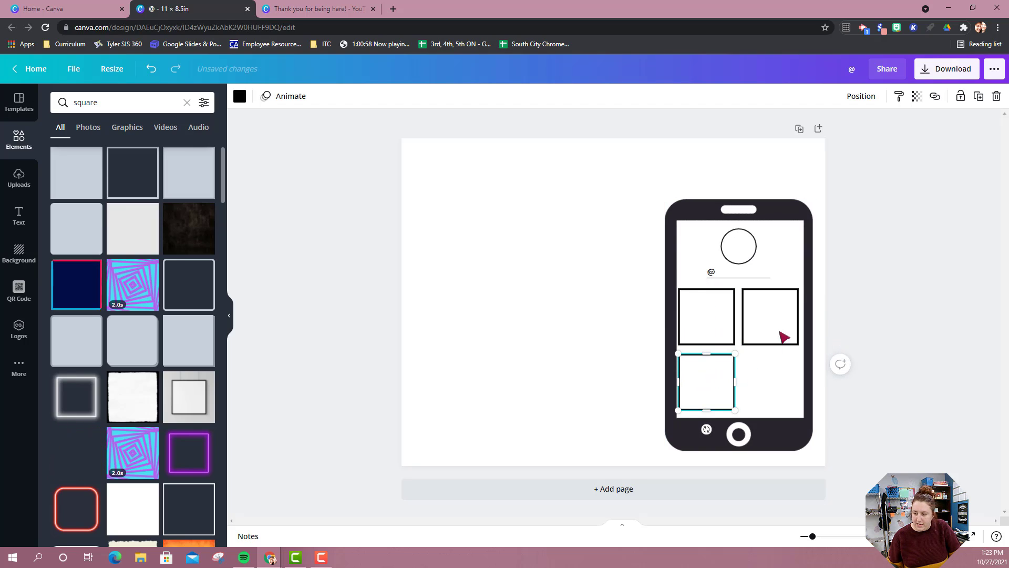
pyautogui.click(690, 322)
pyautogui.hotkey('ctrl', 'd')
pyautogui.moveTo(738, 367); pyautogui.dragTo(775, 388)
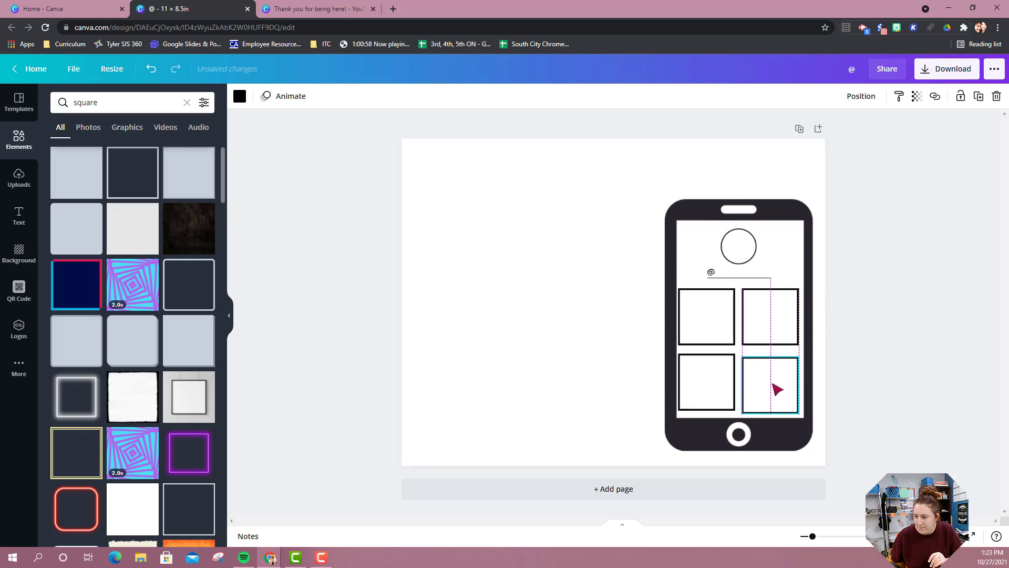
pyautogui.click(531, 259)
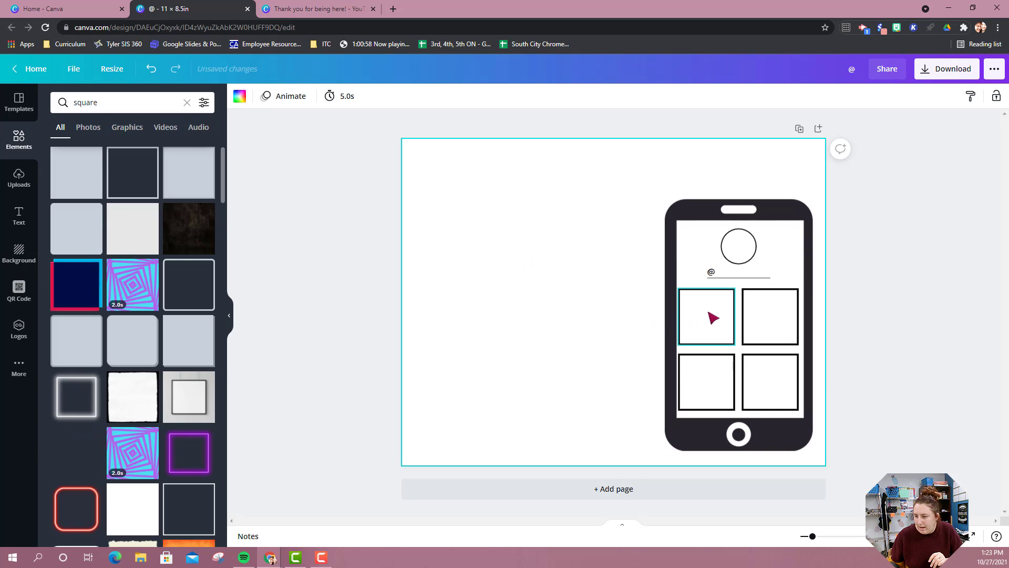
# Nudge the two left squares slightly right to even out the grid inside the phone's screen.
pyautogui.click(717, 316)
pyautogui.press('Right')
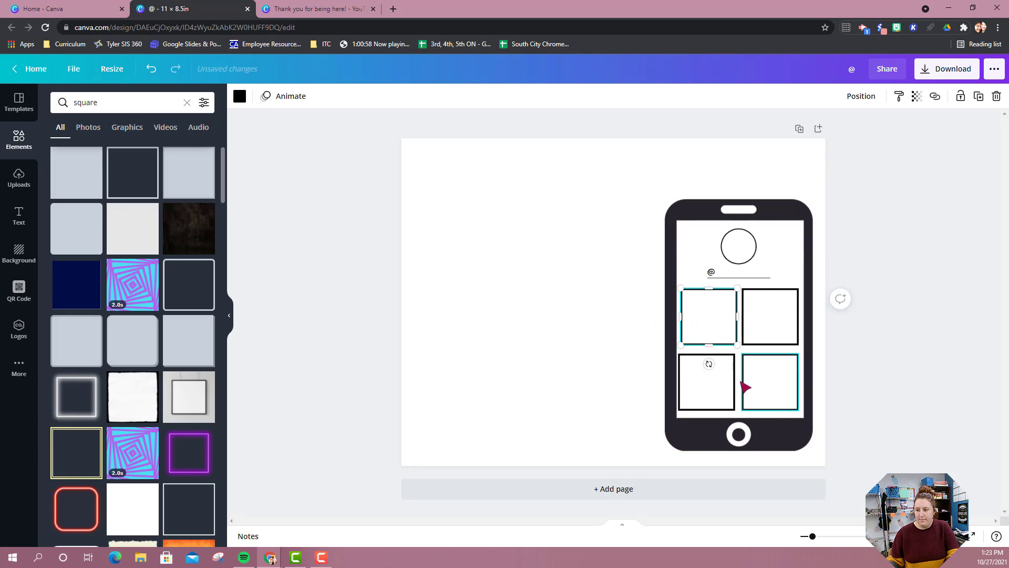
pyautogui.click(706, 387)
pyautogui.press('Right')
pyautogui.click(596, 323)
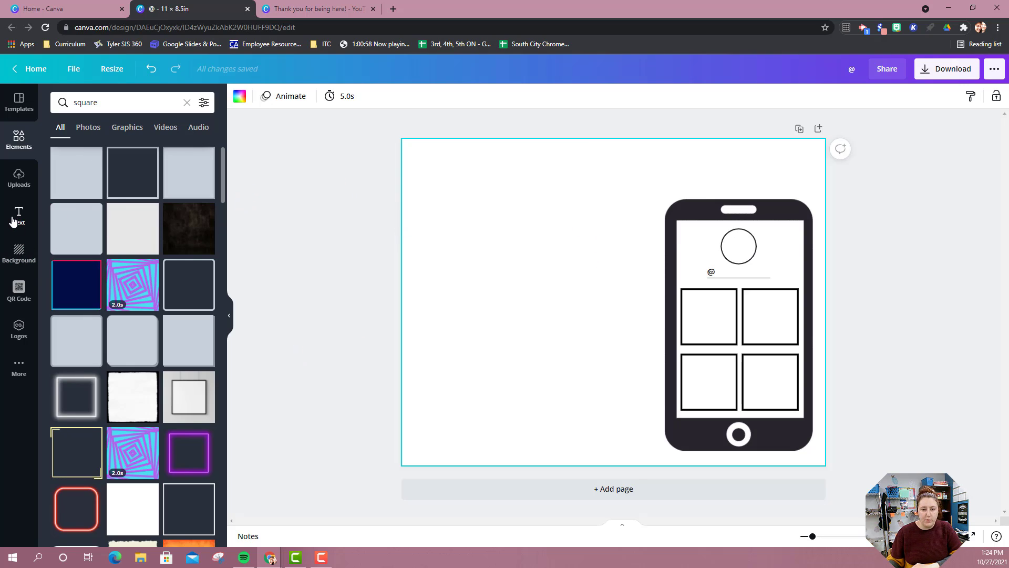
# Add a subheading text box and move it to the page's upper-left corner.
pyautogui.click(13, 221)
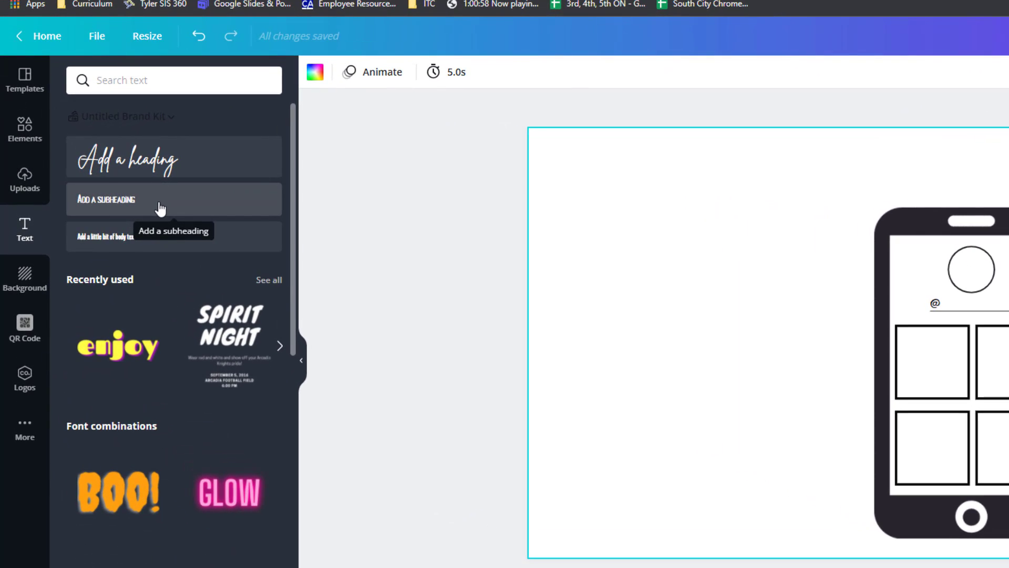
pyautogui.click(160, 205)
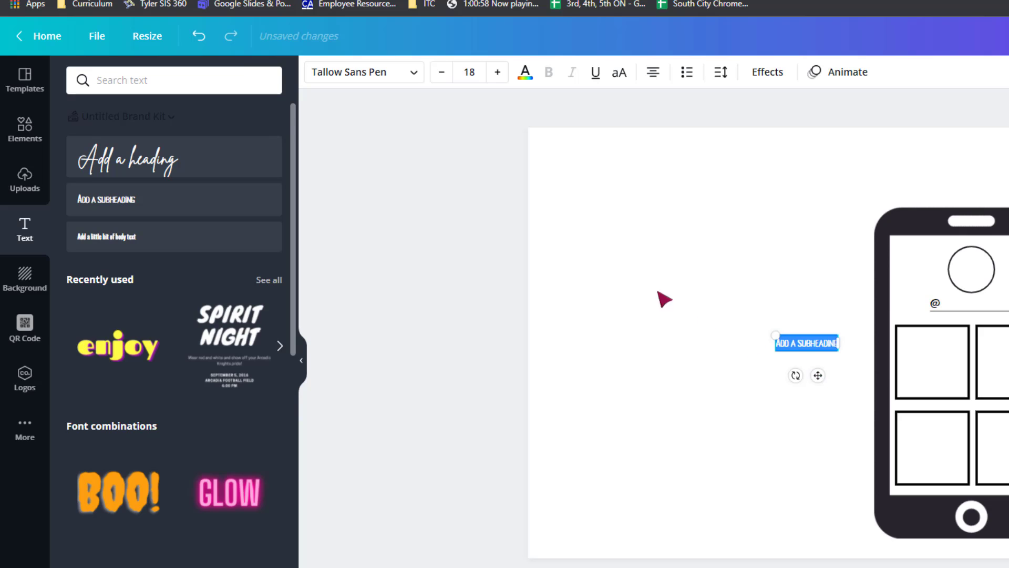
pyautogui.moveTo(818, 375); pyautogui.dragTo(575, 227)
# Replace the subheading's placeholder with "Design a profile picture for this user. Explain your design below." and widen the text box.
pyautogui.doubleClick(559, 182)
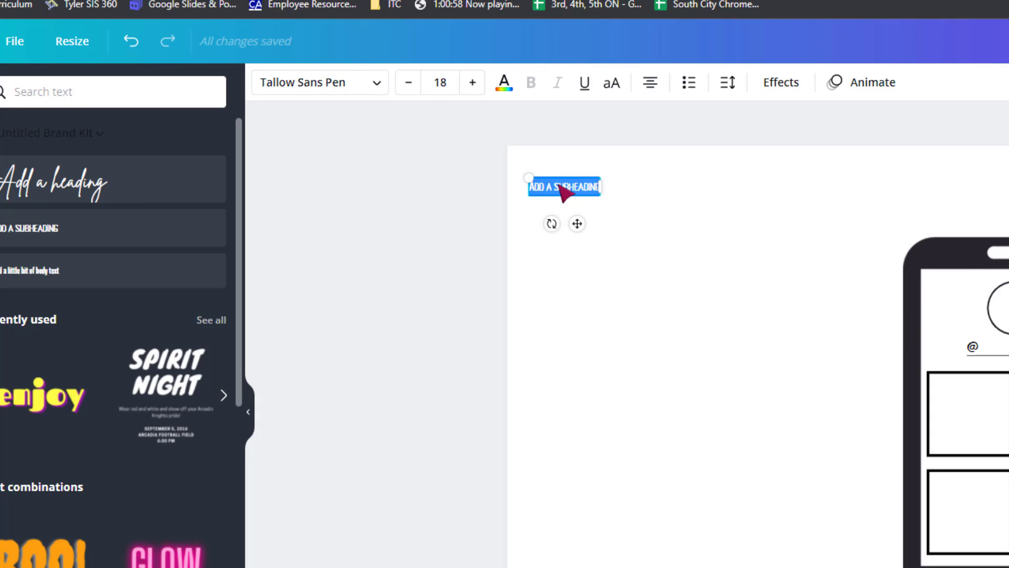
pyautogui.press('BackSpace')
pyautogui.write('DES')
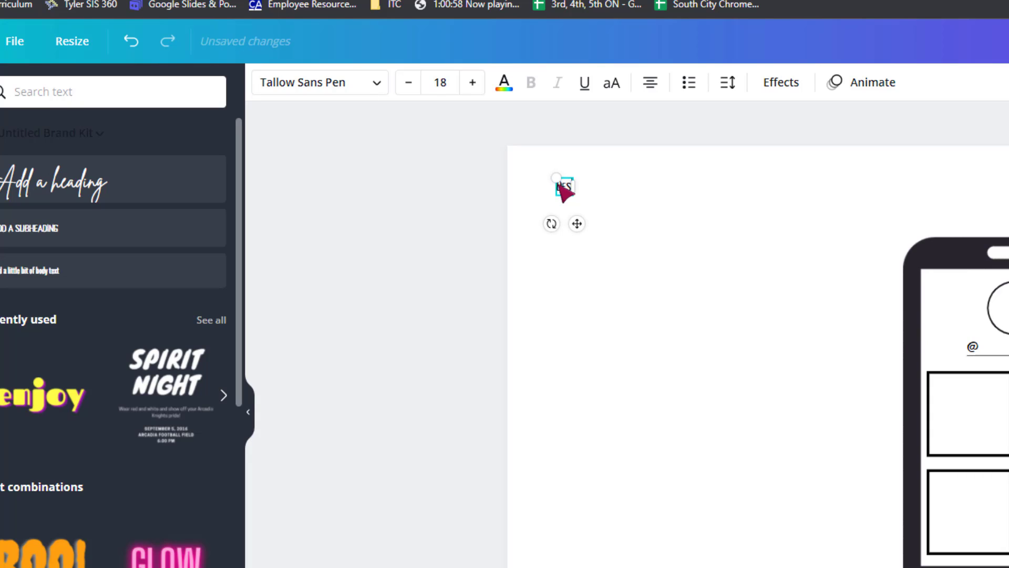
pyautogui.write('IGN A PROFILE')
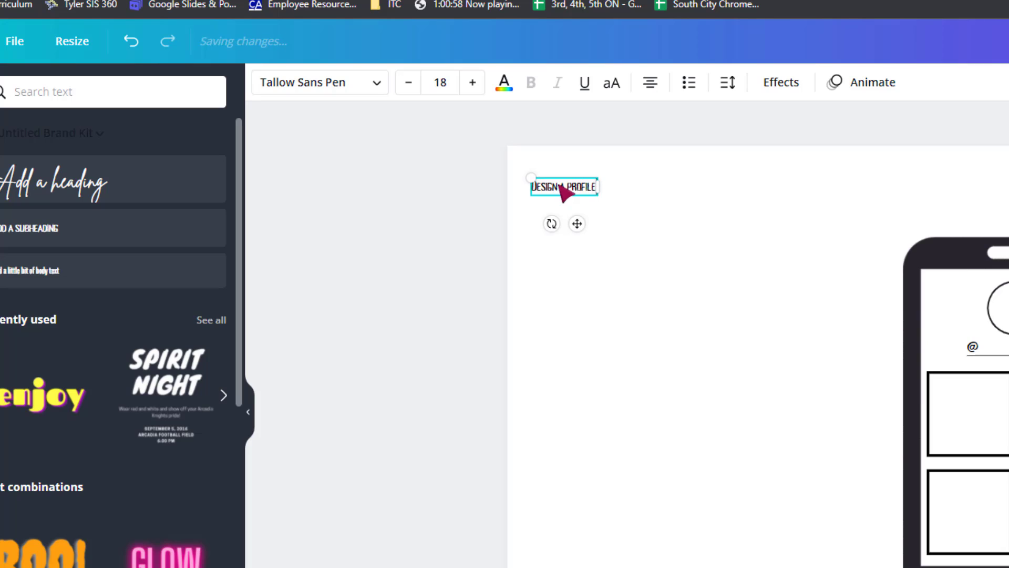
pyautogui.write(' PICTURE FOR THIS USER')
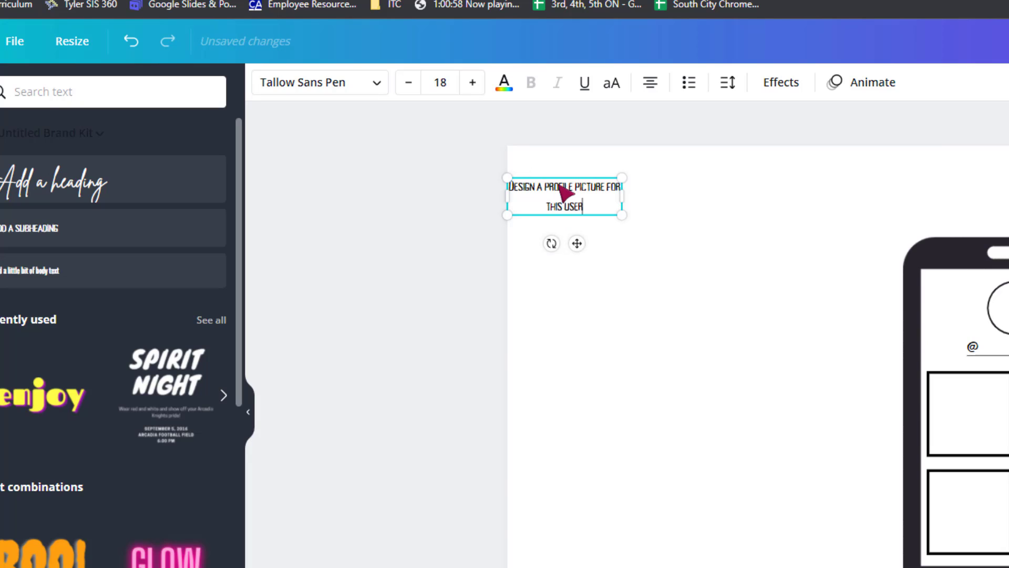
pyautogui.write('. Explain your design below.')
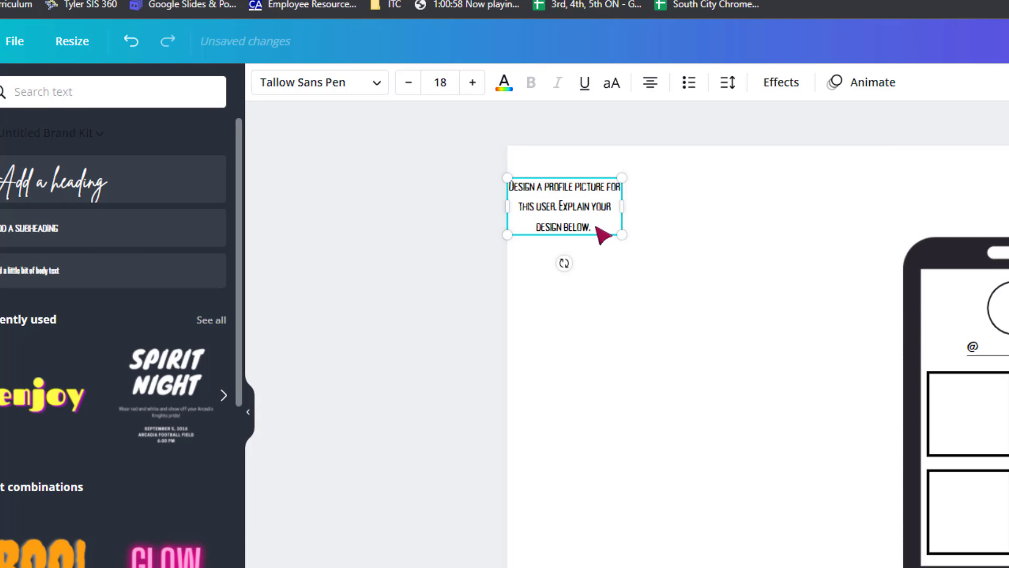
pyautogui.click(685, 245)
pyautogui.click(577, 210)
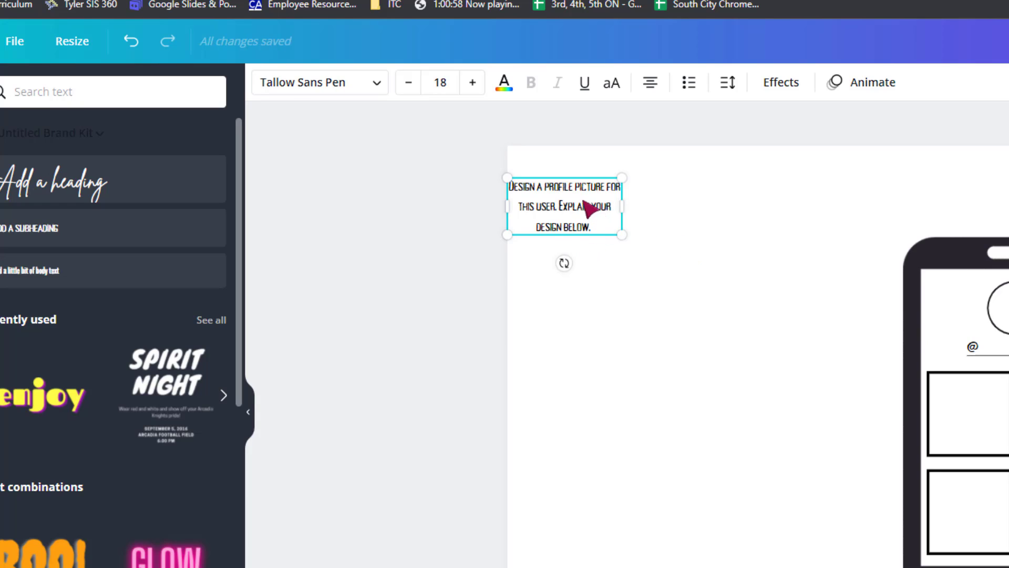
pyautogui.moveTo(586, 193); pyautogui.dragTo(731, 185)
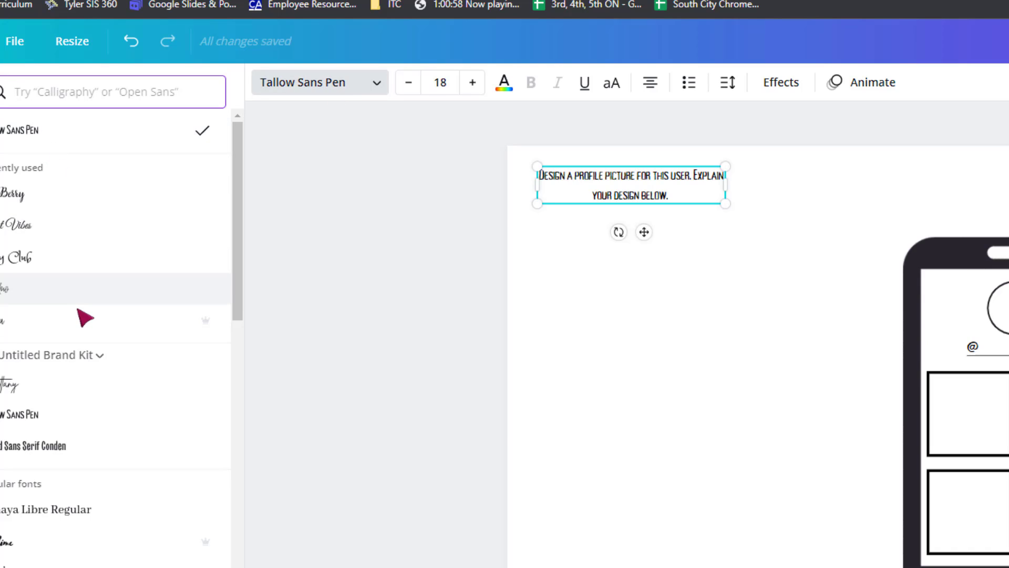
# Search the fonts for "open sans" and apply Open Sauce to the instruction text.
pyautogui.scroll(-2, 111, 246)
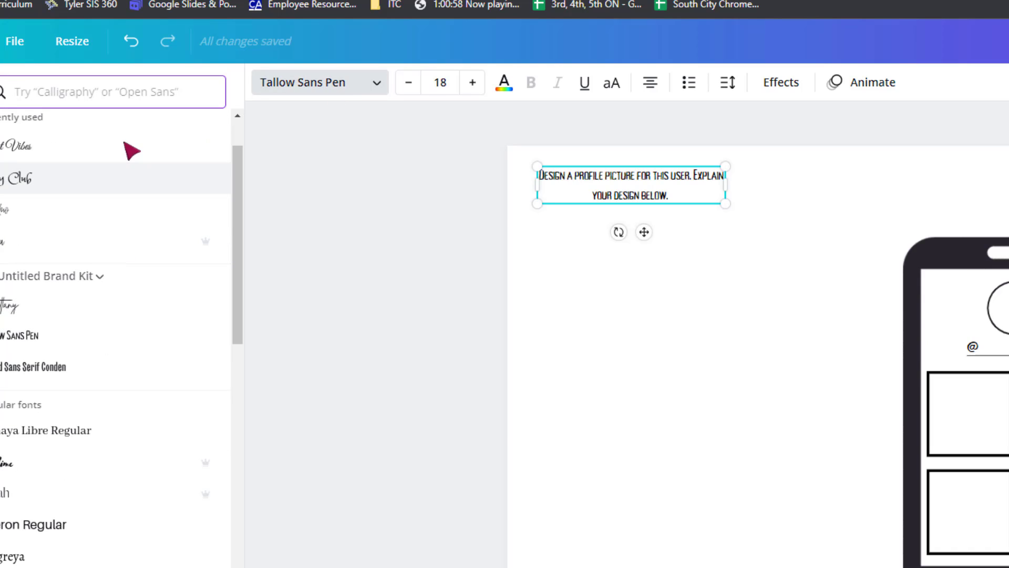
pyautogui.click(92, 100)
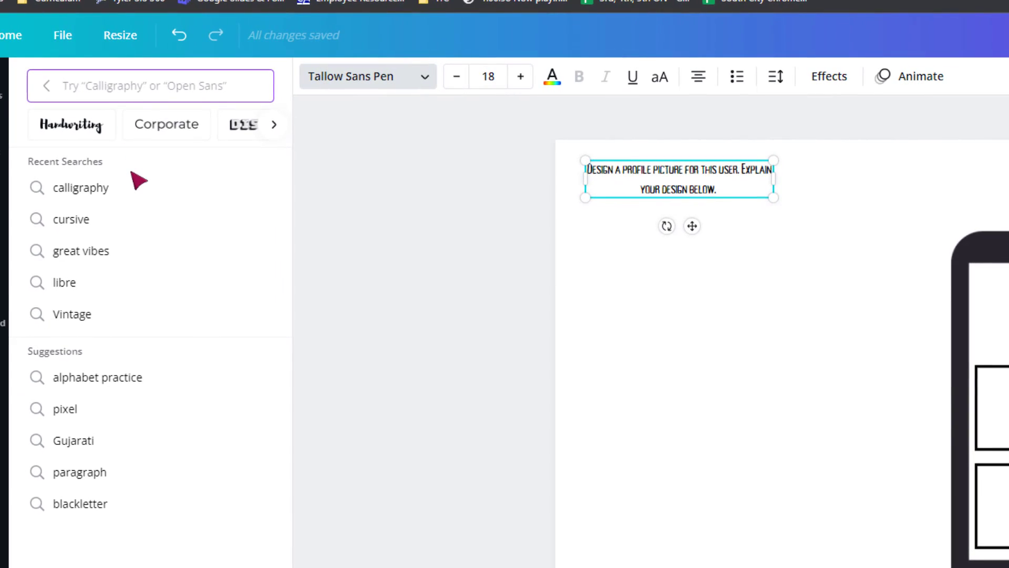
pyautogui.write('open sans')
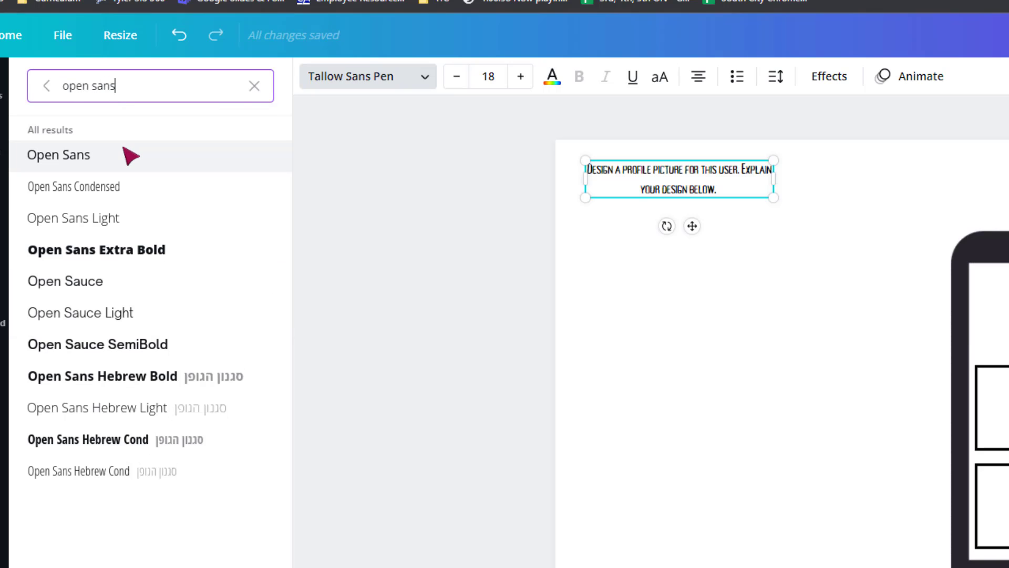
pyautogui.click(100, 288)
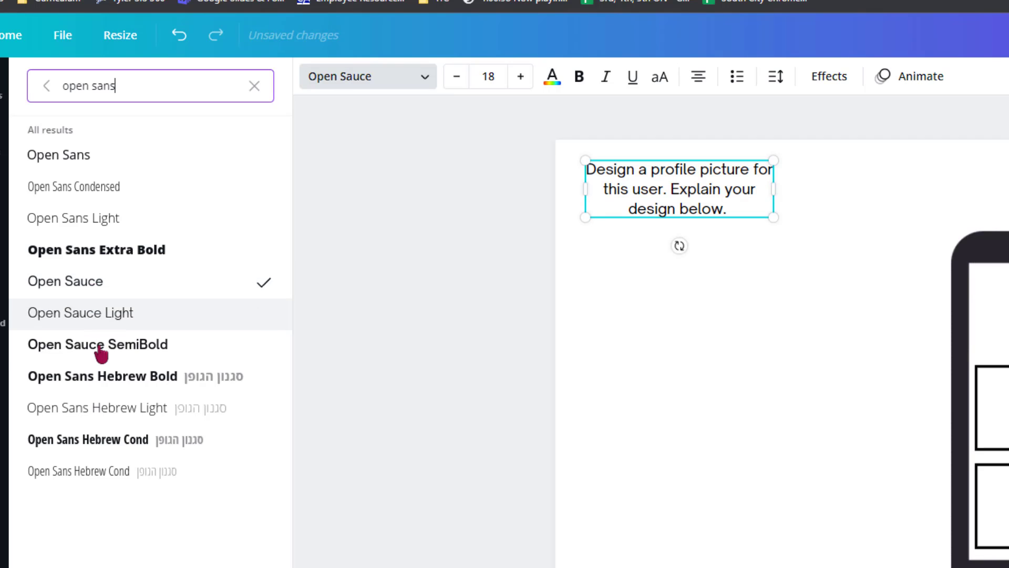
pyautogui.click(254, 86)
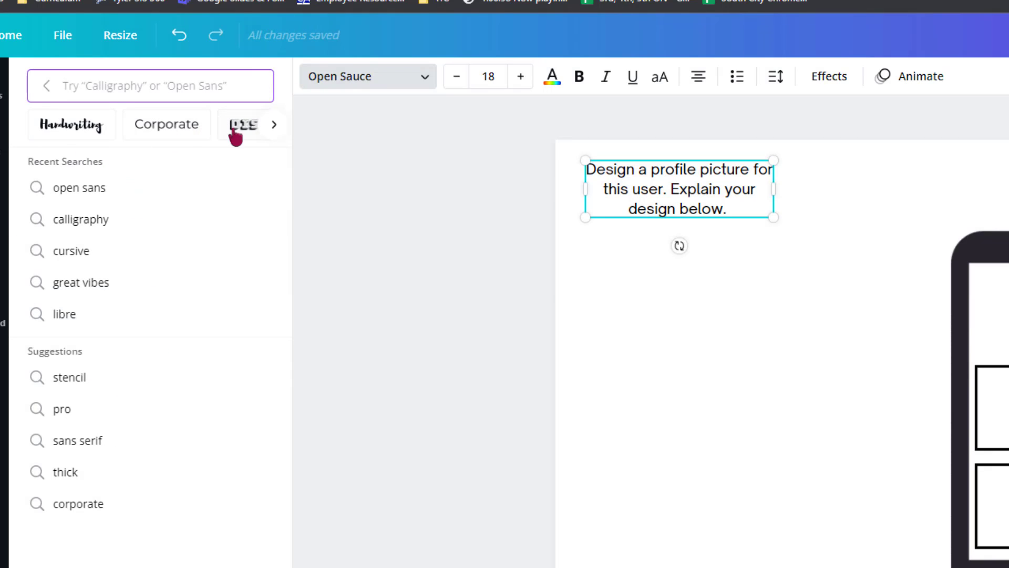
# Browse the popular fonts, try Afrah on the instruction text, and settle on Alegreya.
pyautogui.click(49, 89)
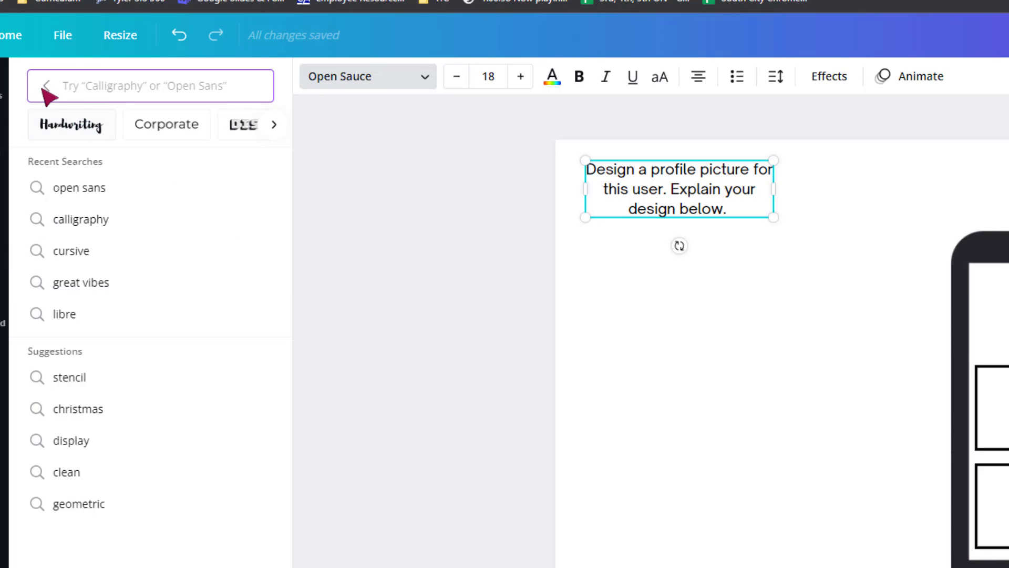
pyautogui.click(50, 86)
pyautogui.scroll(-5, 210, 214)
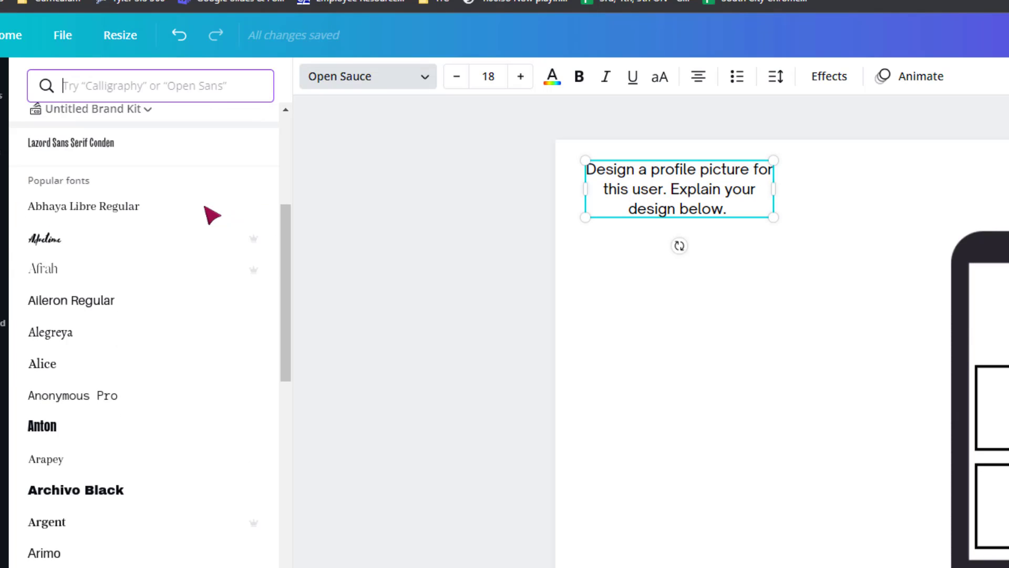
pyautogui.scroll(3, 198, 241)
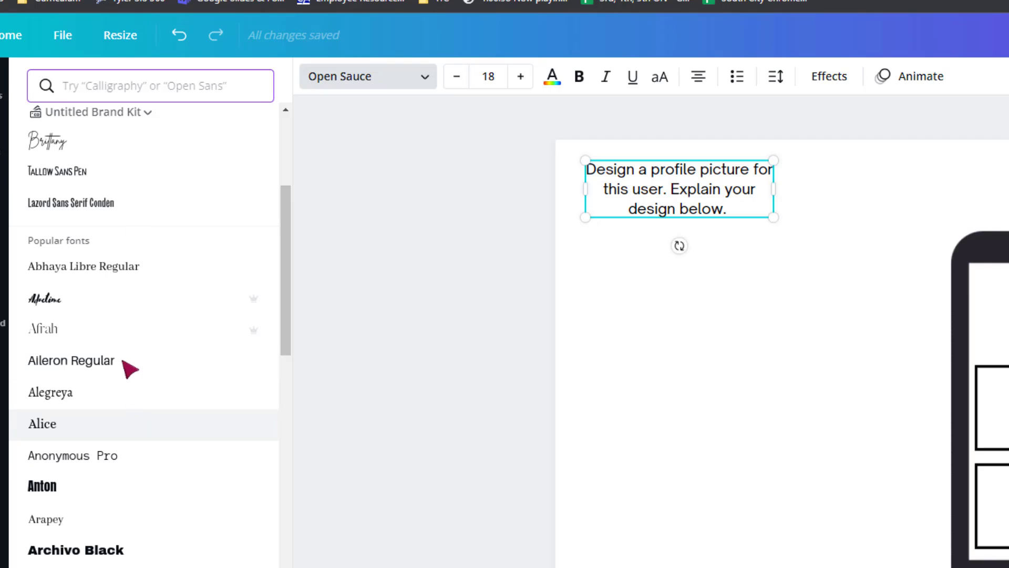
pyautogui.click(97, 328)
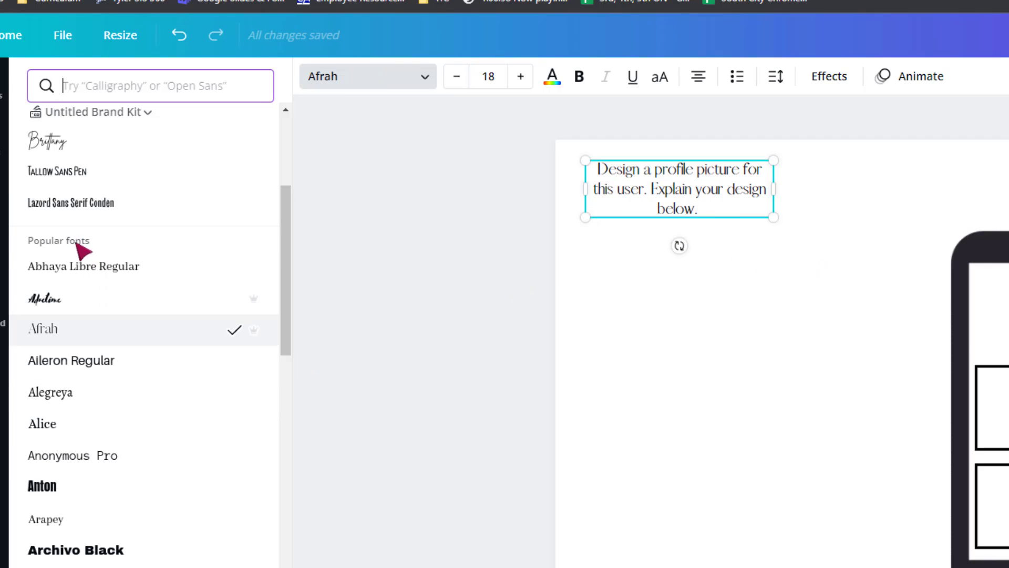
pyautogui.click(88, 399)
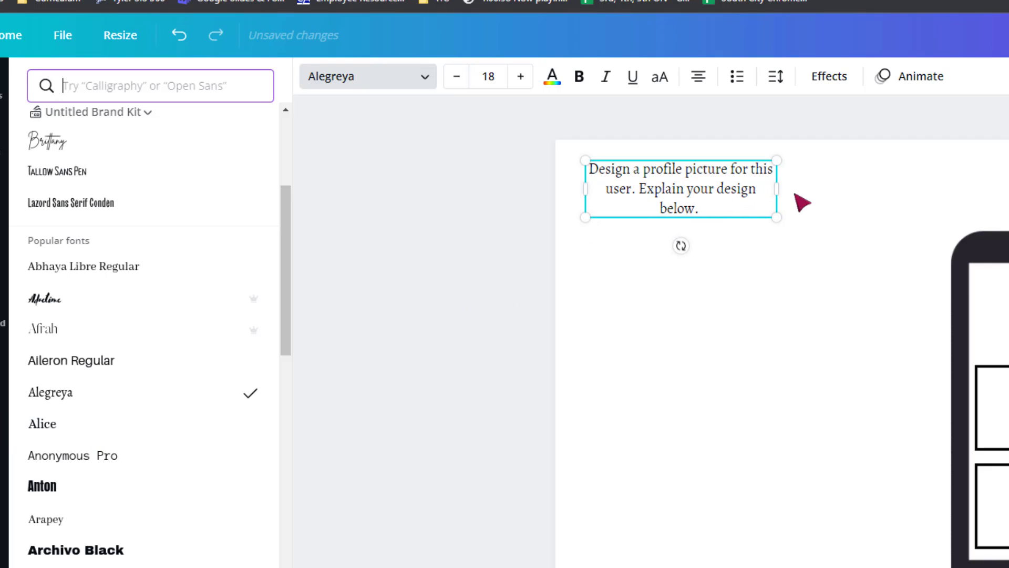
# Widen the instruction text box to fit its text on two lines and reduce the font size to 14.
pyautogui.moveTo(775, 191); pyautogui.dragTo(833, 193)
pyautogui.click(683, 178)
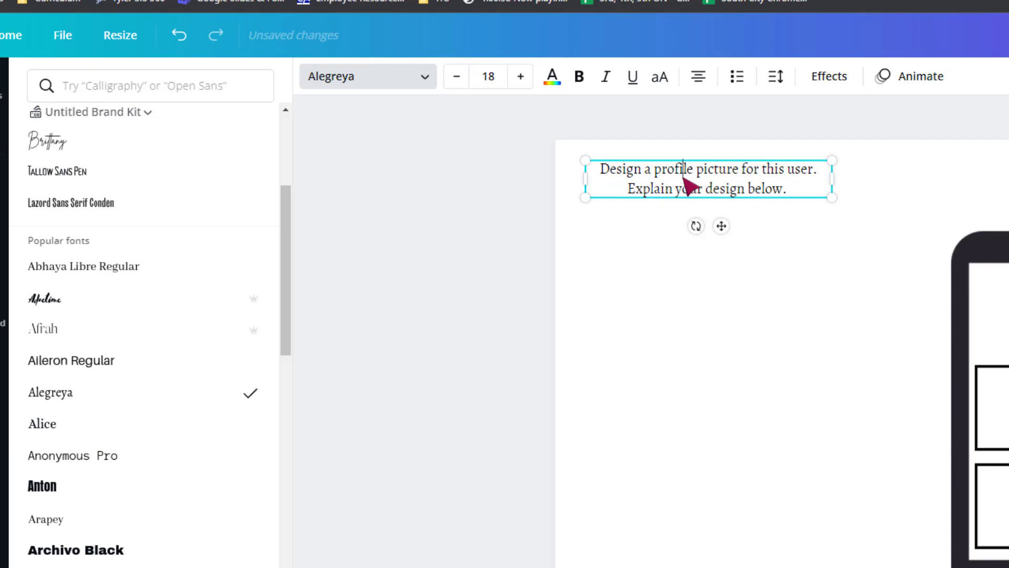
pyautogui.click(457, 79)
pyautogui.click(457, 79)
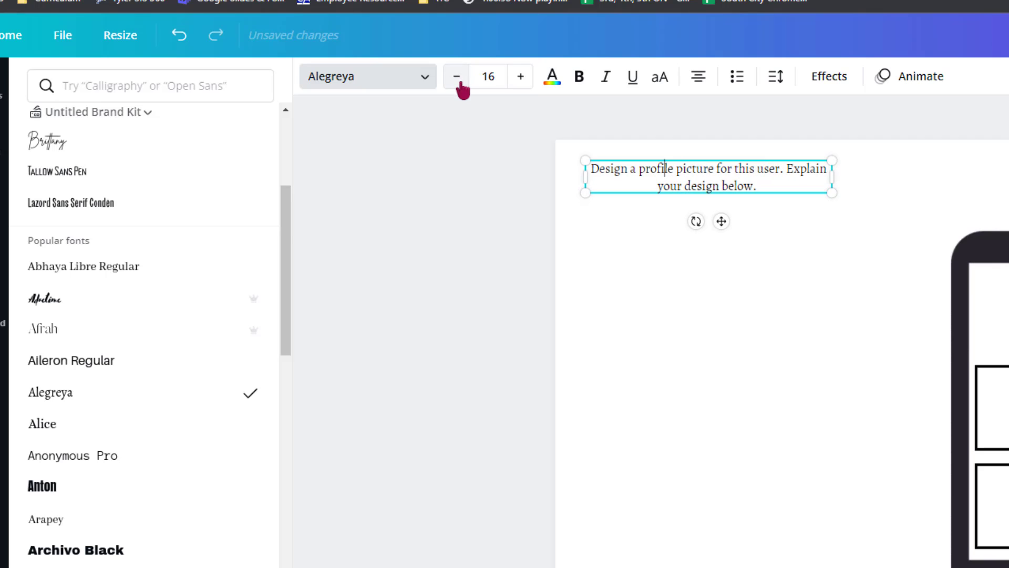
pyautogui.click(457, 79)
pyautogui.click(459, 80)
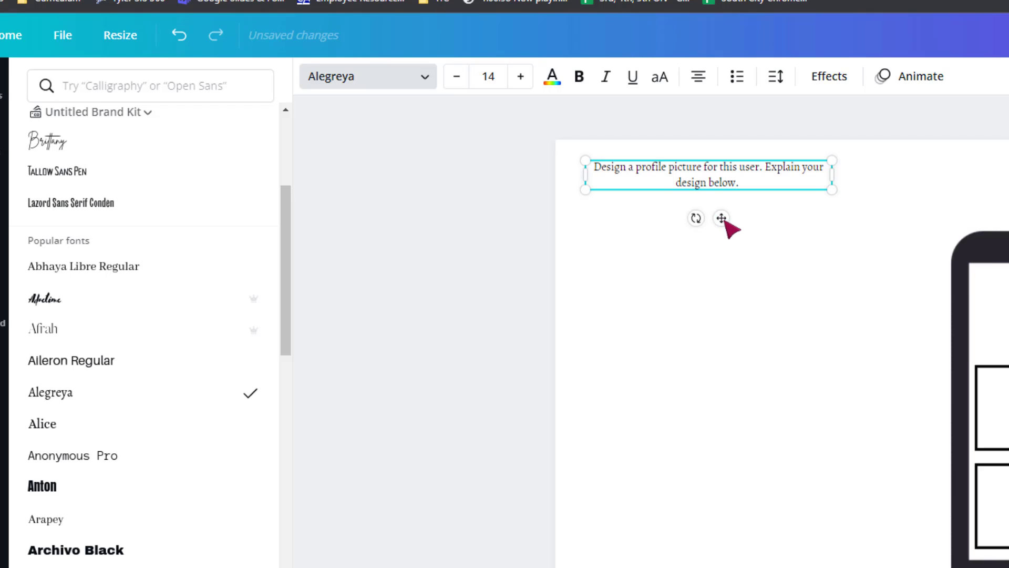
# Reposition the instruction text box slightly lower and further in from the page's upper-left corner.
pyautogui.moveTo(724, 220); pyautogui.dragTo(716, 227)
pyautogui.click(482, 263)
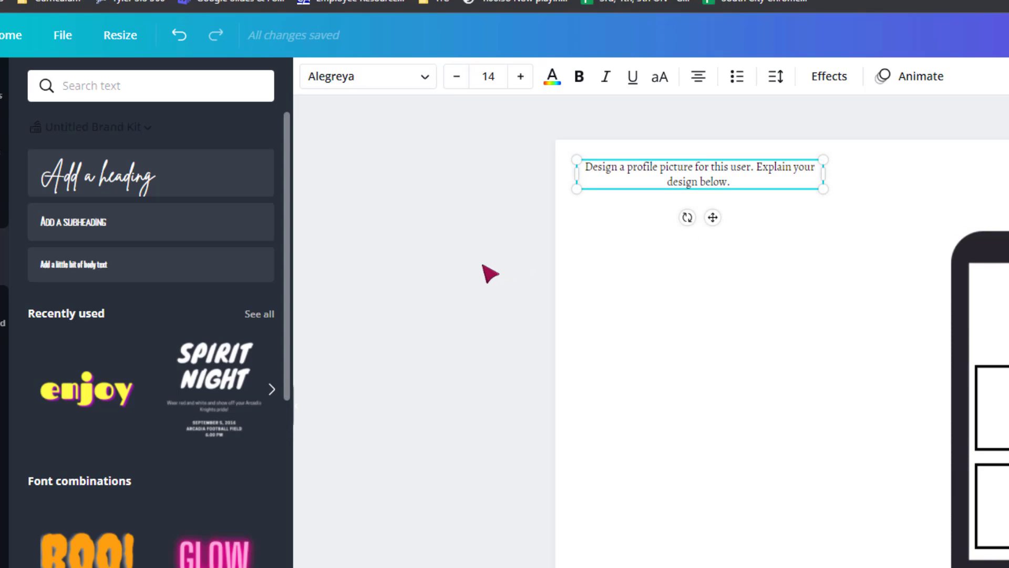
pyautogui.click(491, 182)
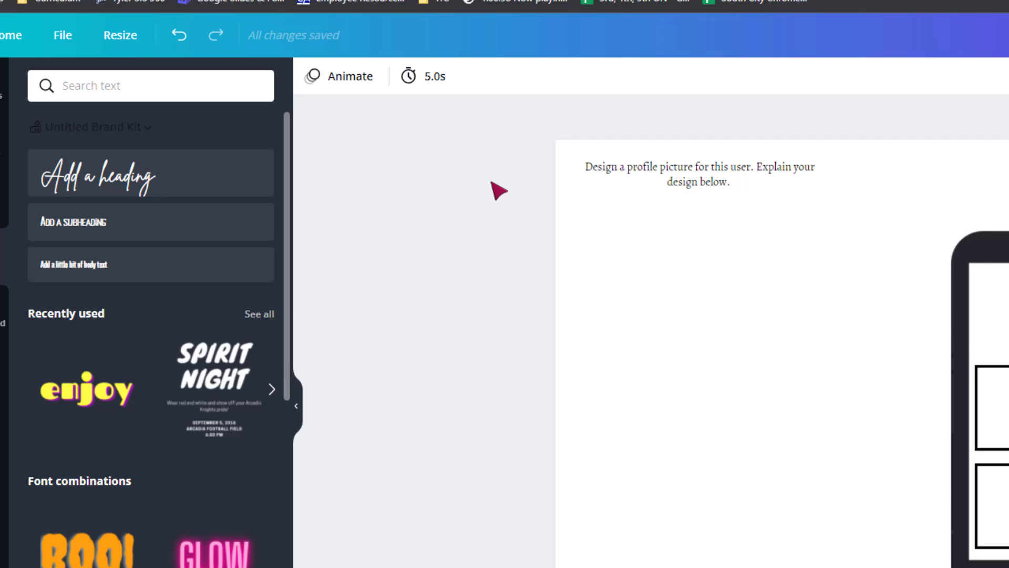
pyautogui.click(751, 183)
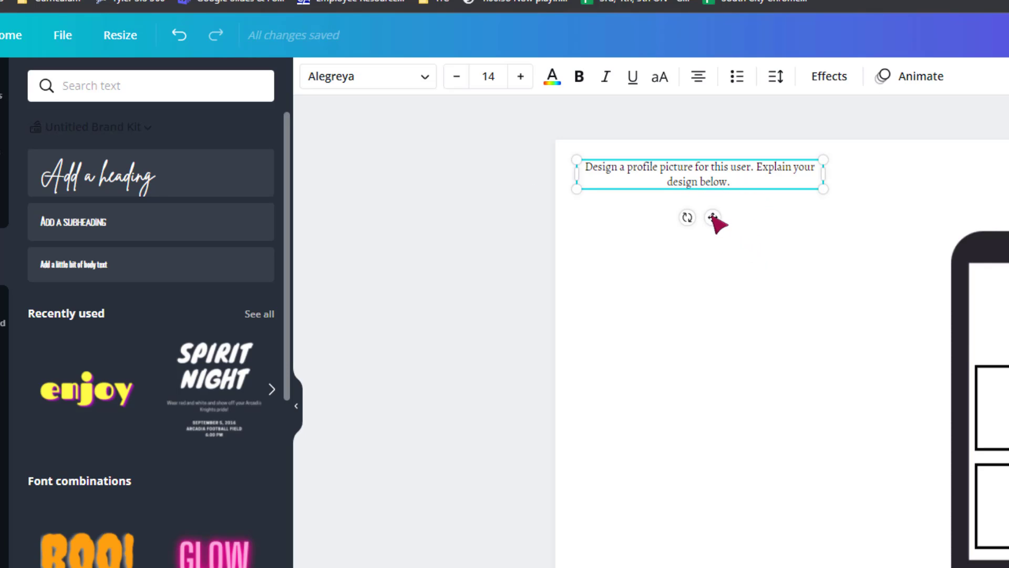
pyautogui.moveTo(715, 224); pyautogui.dragTo(724, 248)
pyautogui.click(471, 224)
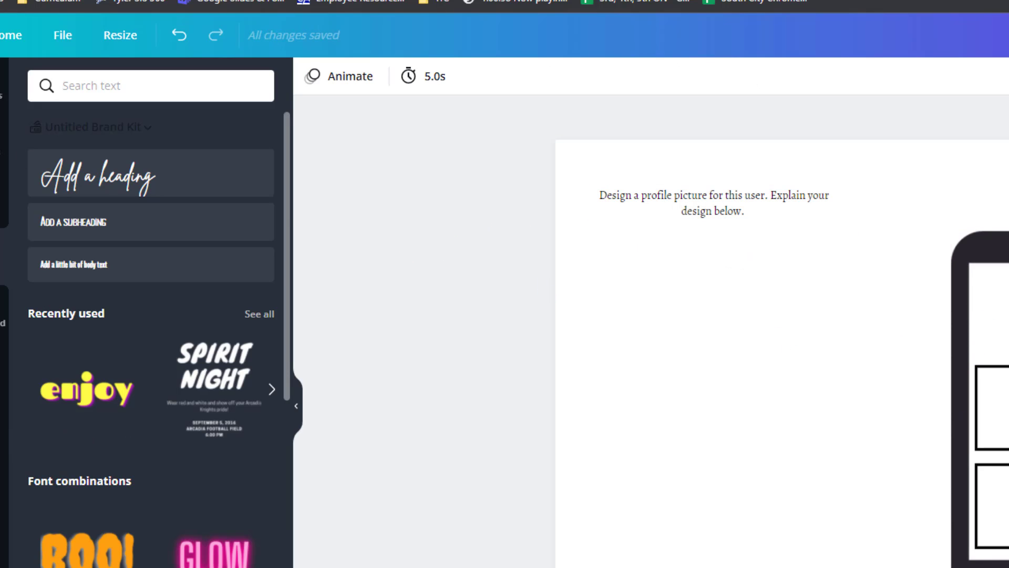
# Clear the "square" element search, add an arrow line shape, and move it up beneath the instruction text.
pyautogui.click(2, 142)
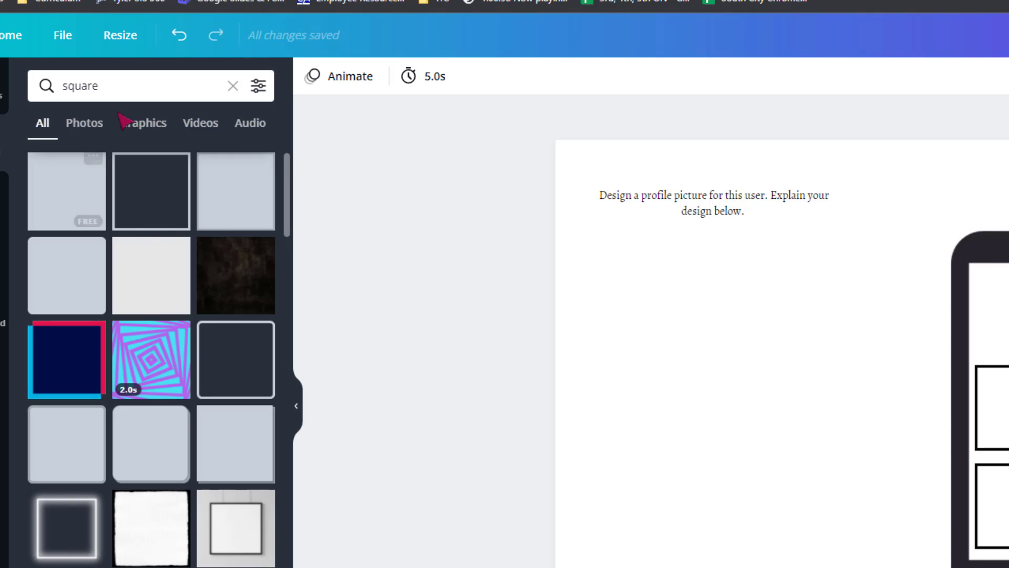
pyautogui.click(233, 85)
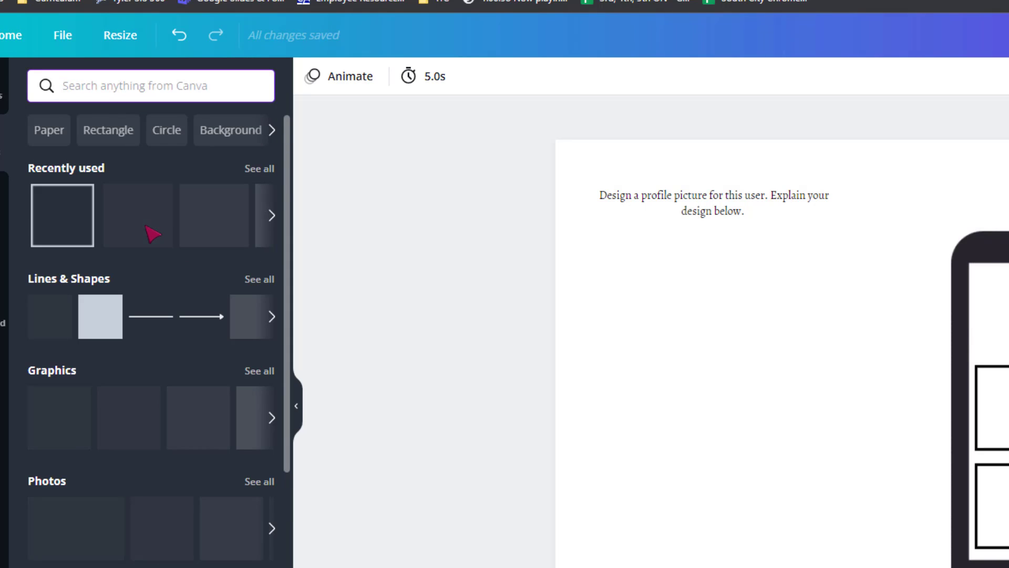
pyautogui.click(202, 330)
pyautogui.moveTo(884, 418); pyautogui.dragTo(914, 306)
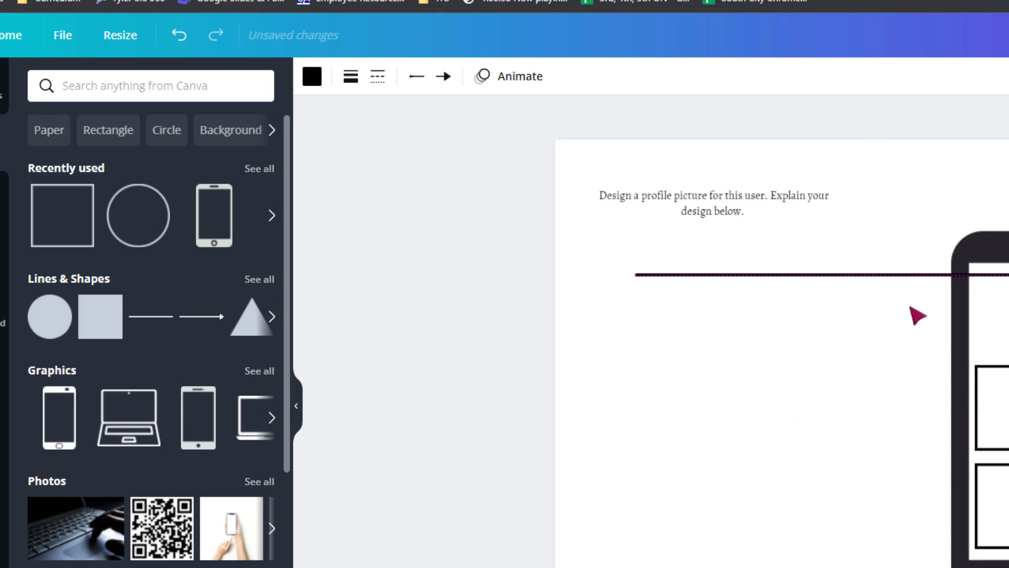
# Set the arrow's line weight to 1 and angle it from beside "design below." down into the phone's screen.
pyautogui.click(350, 77)
pyautogui.moveTo(444, 124); pyautogui.dragTo(383, 135)
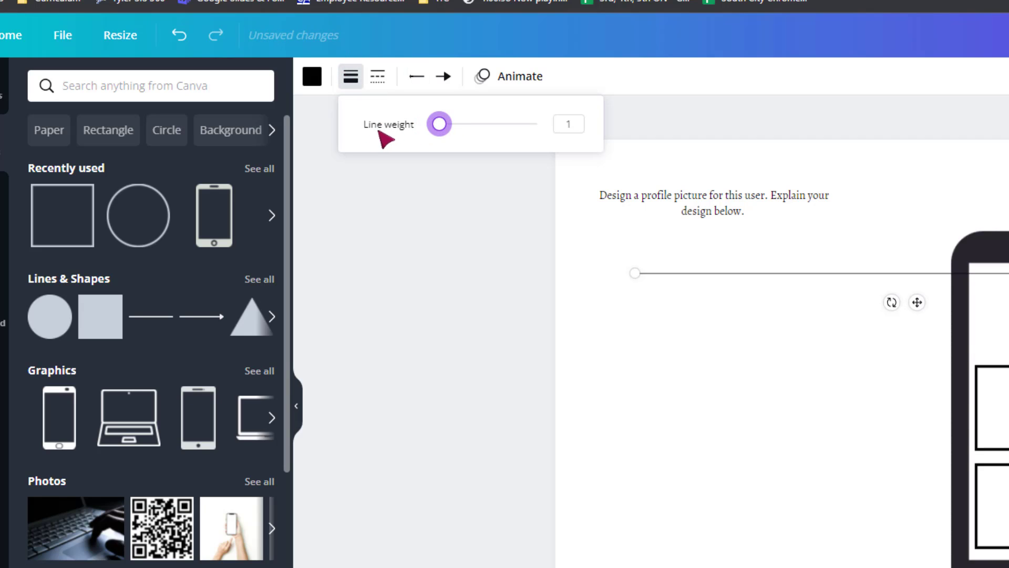
pyautogui.moveTo(638, 272); pyautogui.dragTo(771, 212)
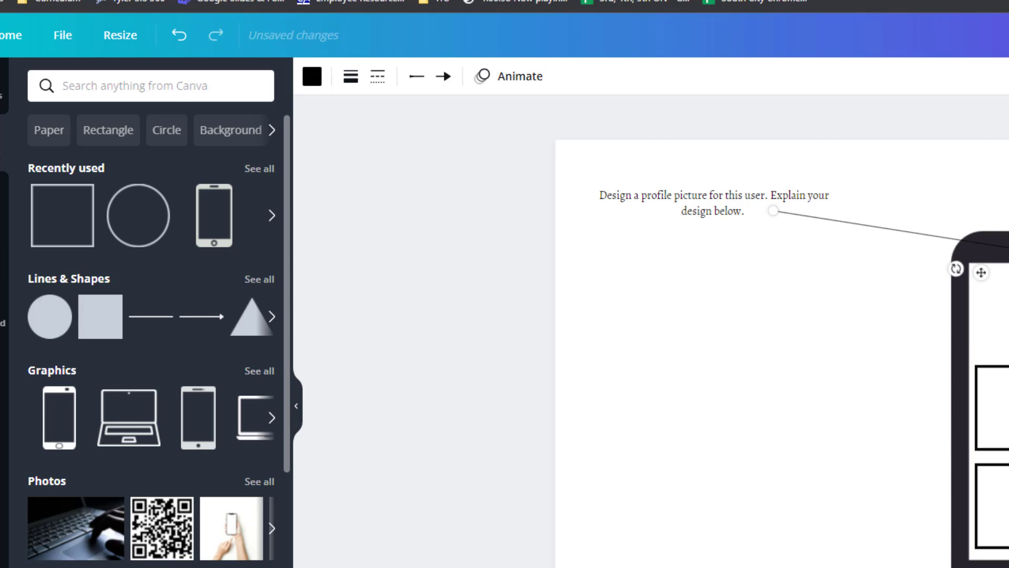
pyautogui.moveTo(1008, 273); pyautogui.dragTo(1008, 298)
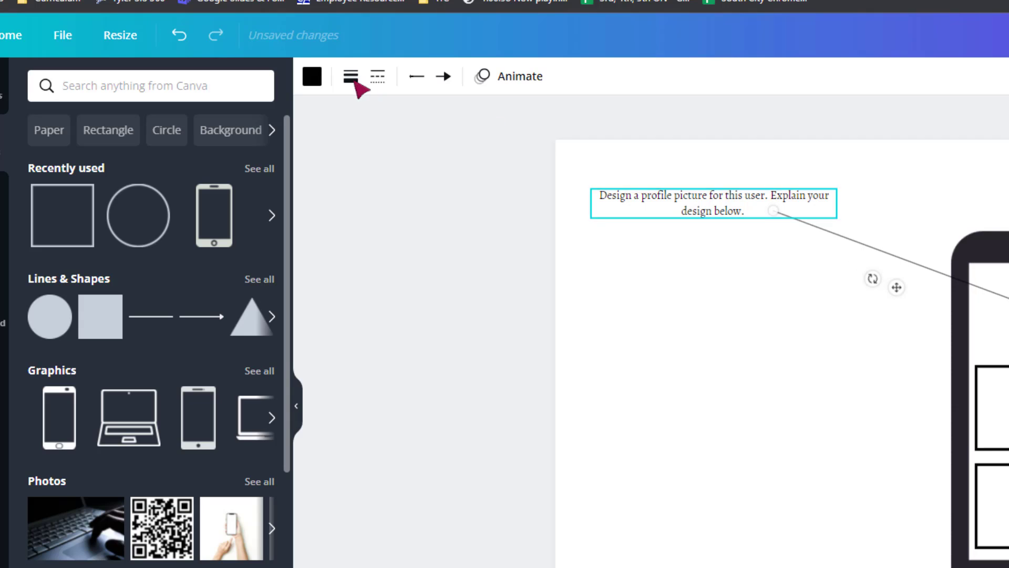
# Try thicker line weights of 4 and 3 on the arrow, and settle on a line weight of 2.
pyautogui.click(444, 78)
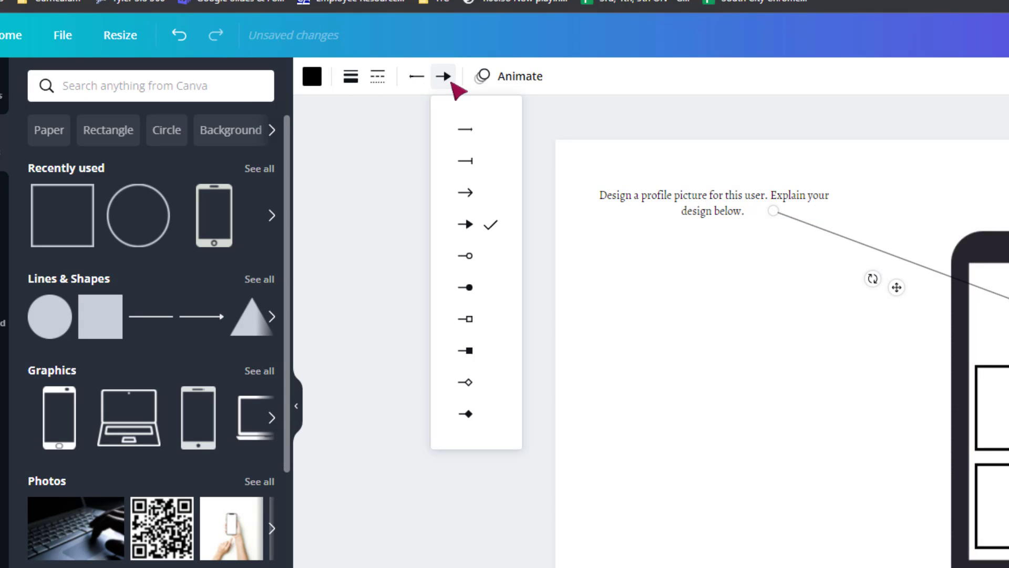
pyautogui.click(352, 78)
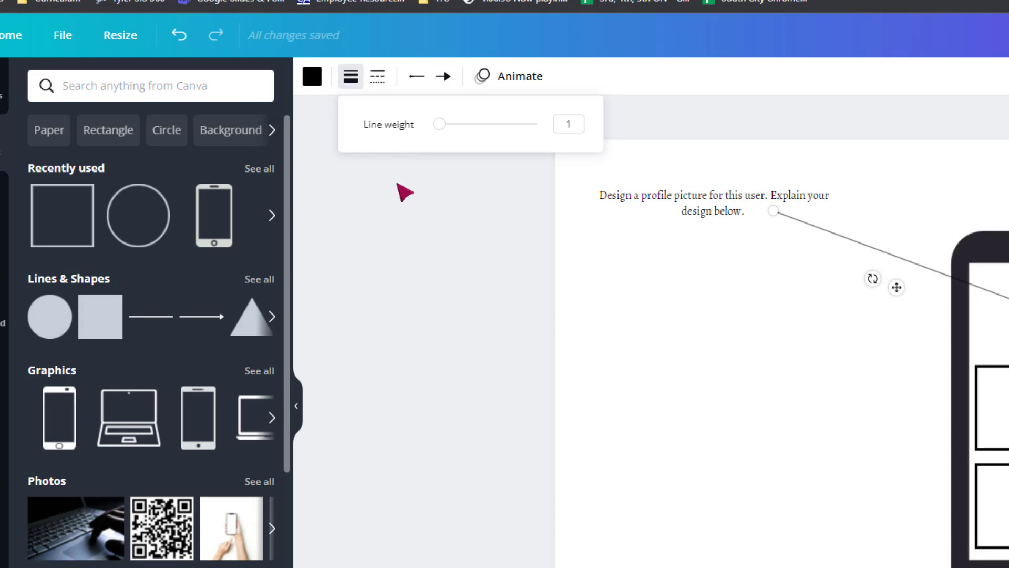
pyautogui.moveTo(439, 131)
pyautogui.mouseDown()
pyautogui.moveTo(451, 121)
pyautogui.moveTo(442, 122)
pyautogui.mouseUp()
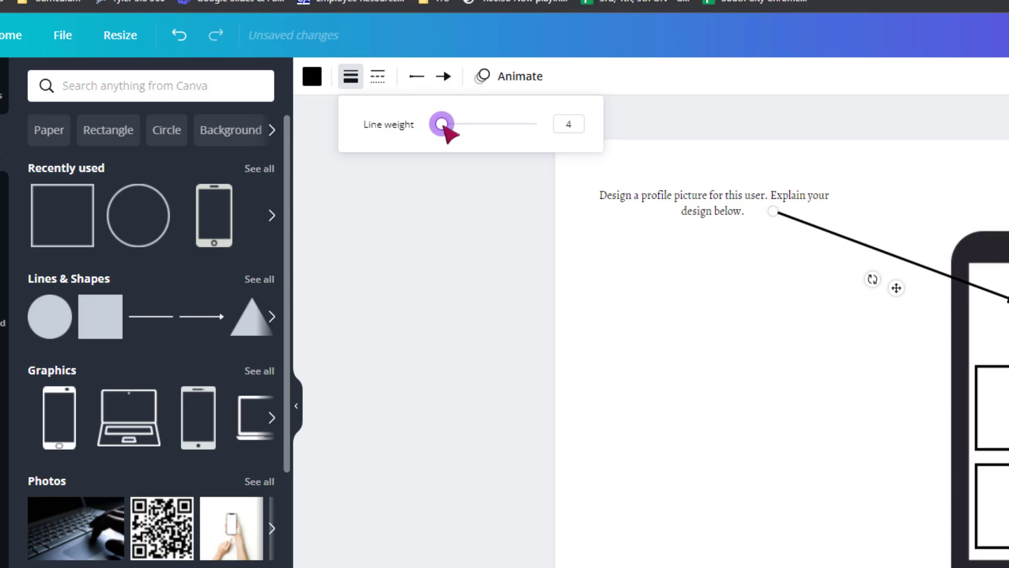
pyautogui.click(579, 126)
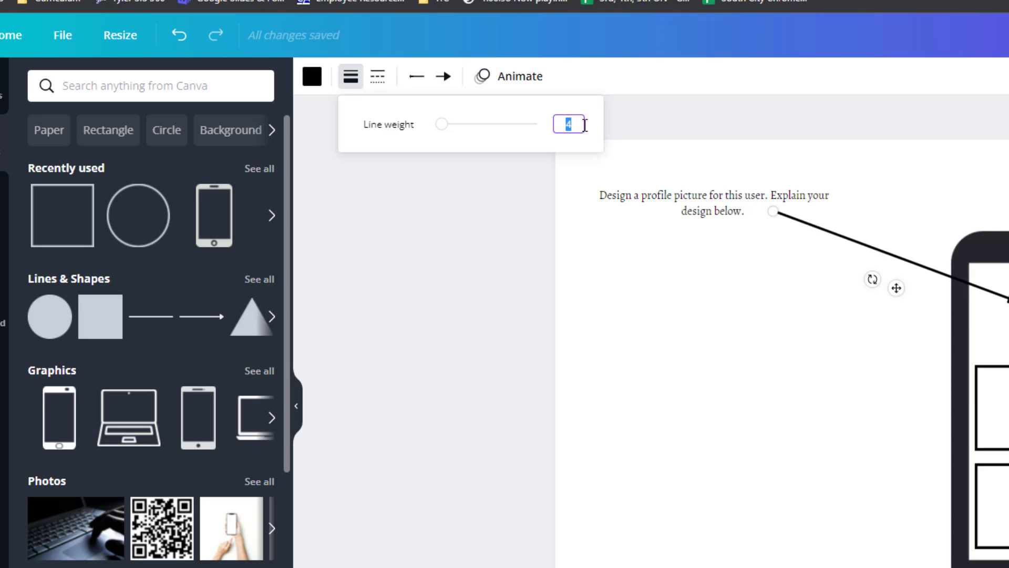
pyautogui.press('Return')
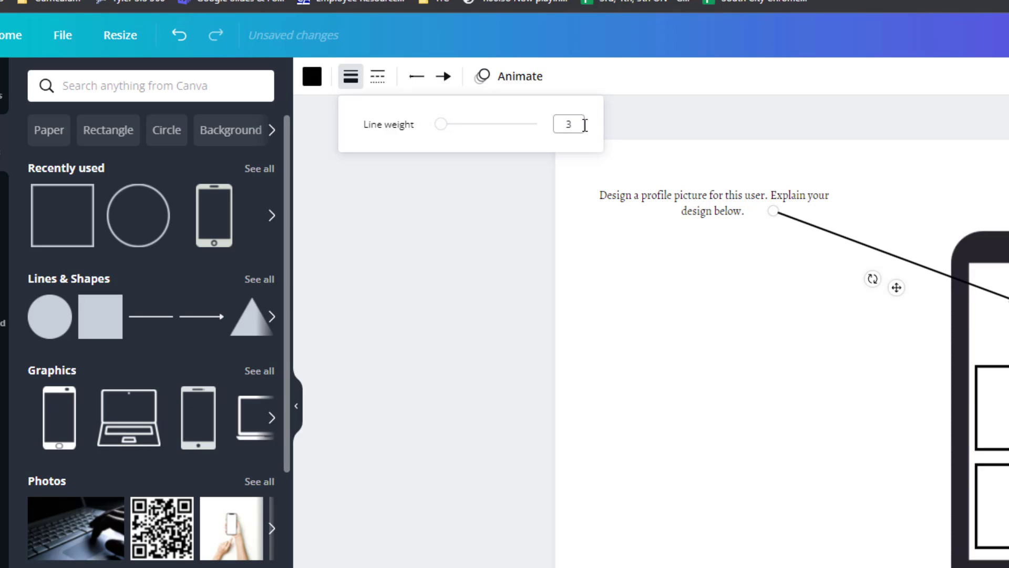
pyautogui.click(578, 126)
pyautogui.write('2')
pyautogui.press('Return')
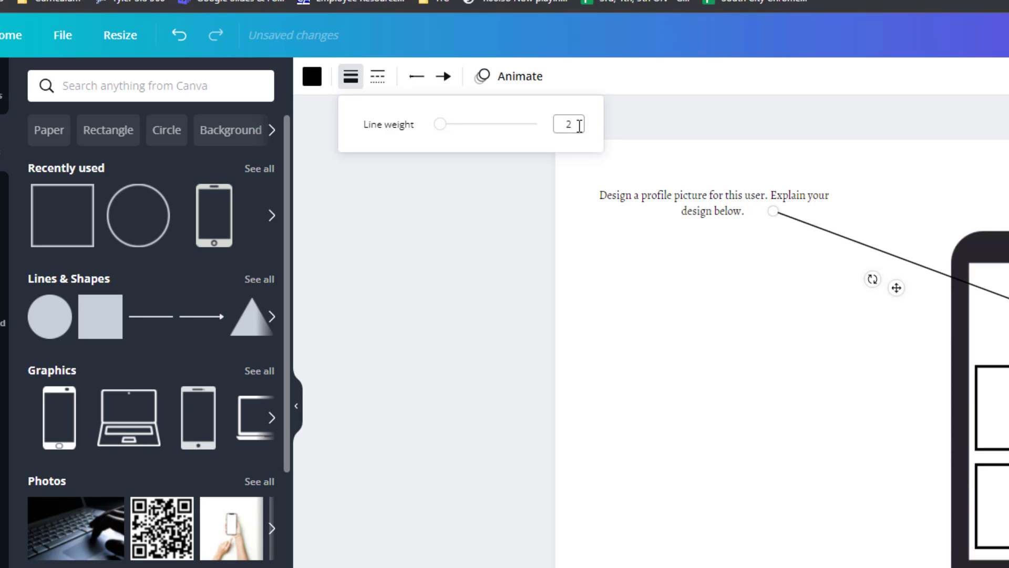
pyautogui.click(656, 316)
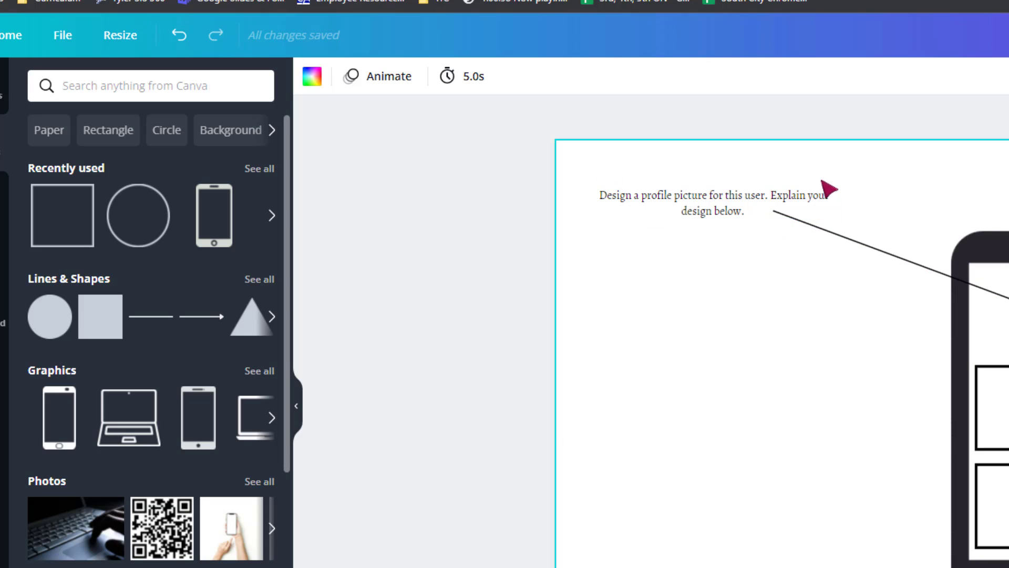
# Move the instruction text slightly up and left, and raise the arrow's starting end to sit just under "Explain".
pyautogui.click(725, 212)
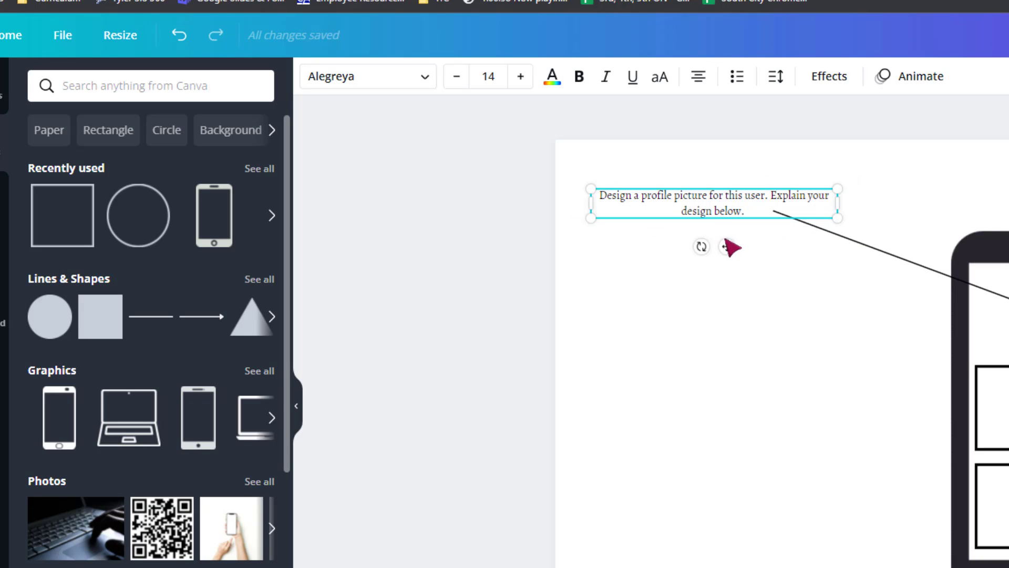
pyautogui.moveTo(726, 246); pyautogui.dragTo(720, 232)
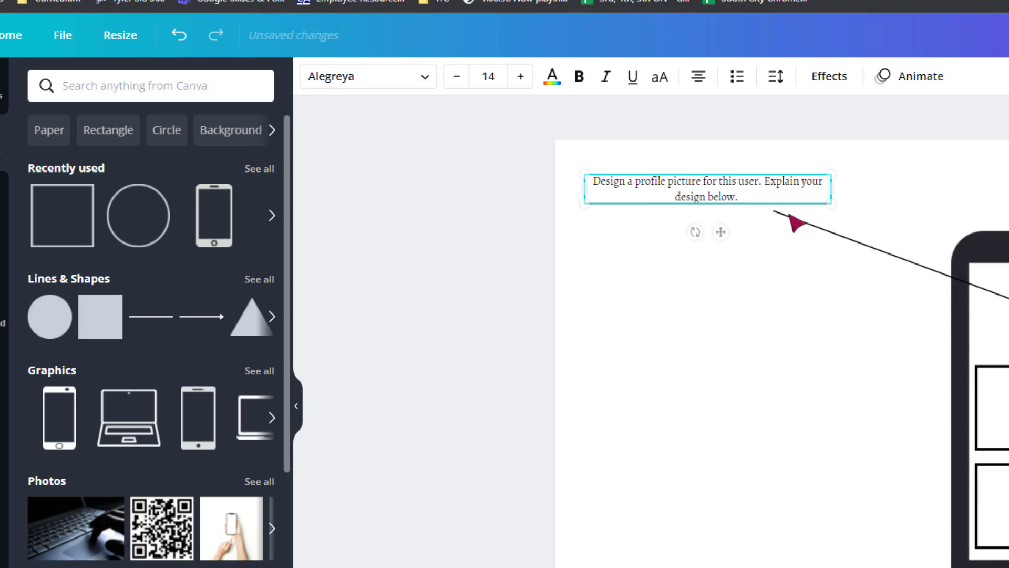
pyautogui.click(776, 216)
pyautogui.moveTo(775, 211); pyautogui.dragTo(775, 192)
pyautogui.click(340, 226)
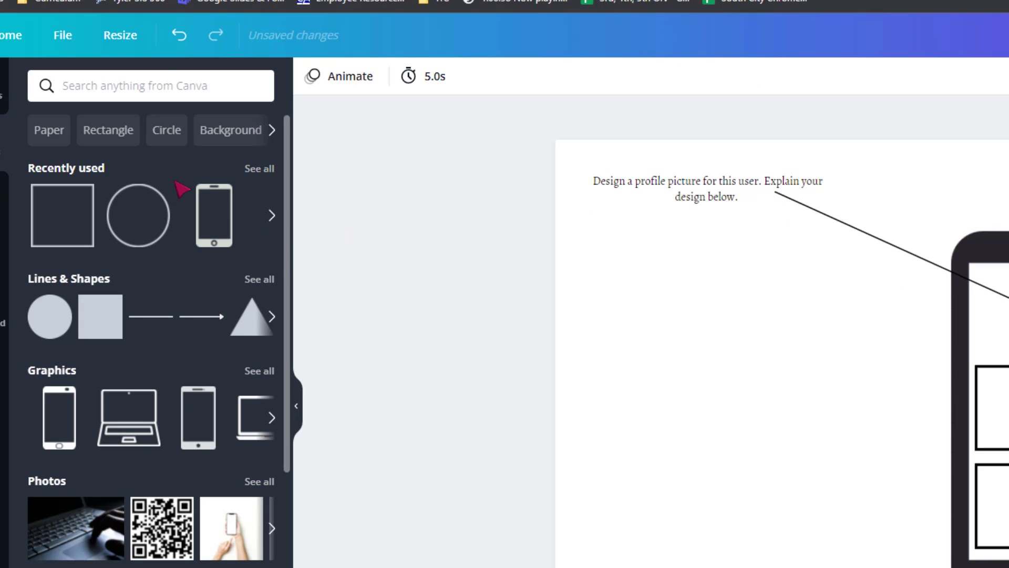
# Search the elements for "rectangle" and add the wide, thin rounded rectangle outline to the page.
pyautogui.click(164, 91)
pyautogui.write('rectangle')
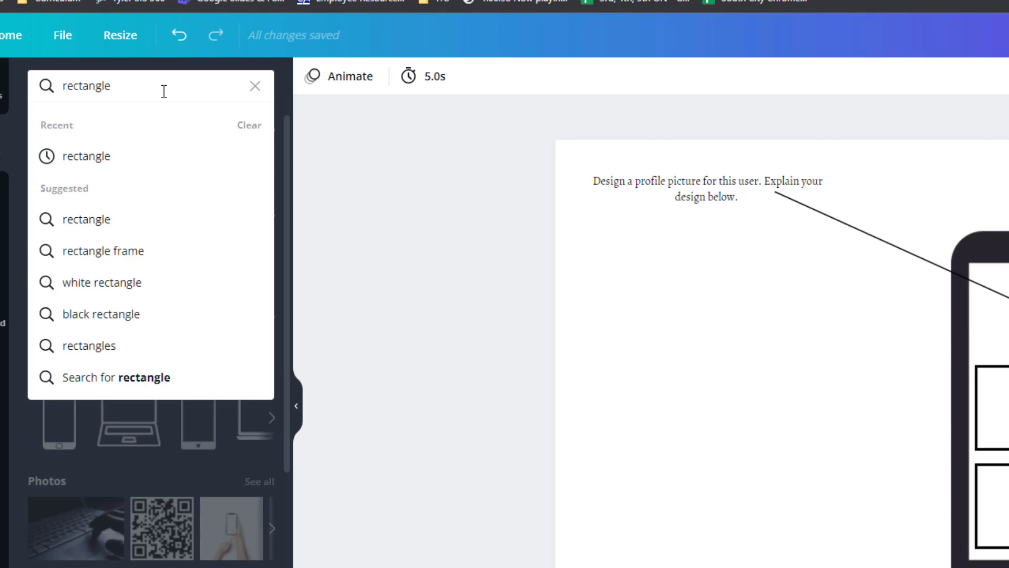
pyautogui.press('Return')
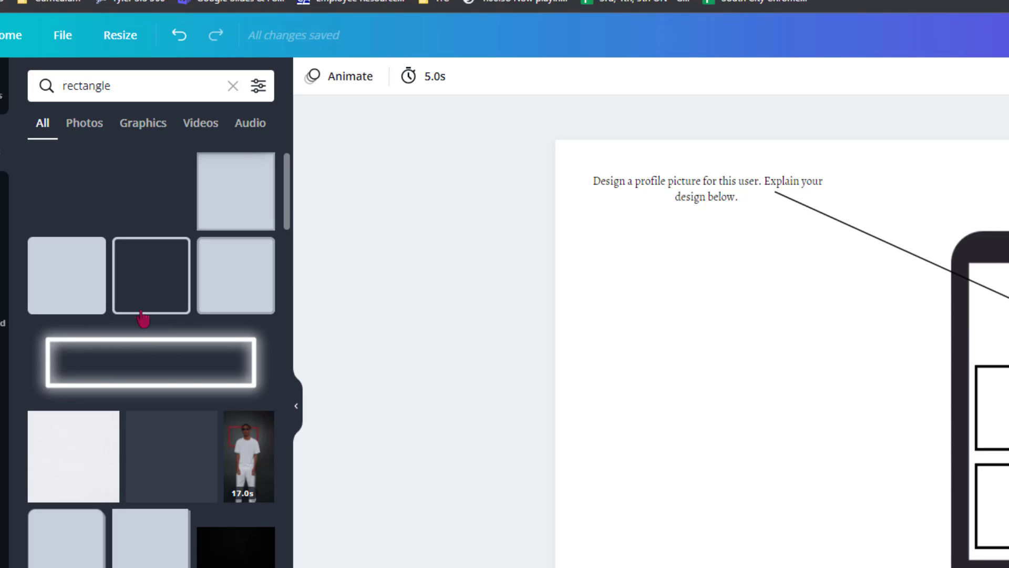
pyautogui.scroll(-2, 177, 344)
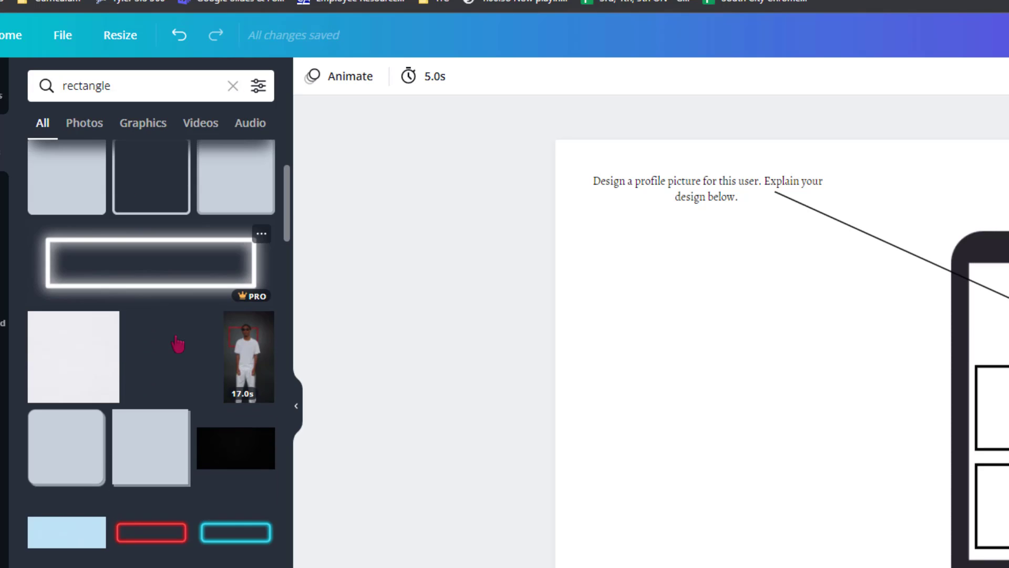
pyautogui.scroll(-7, 177, 344)
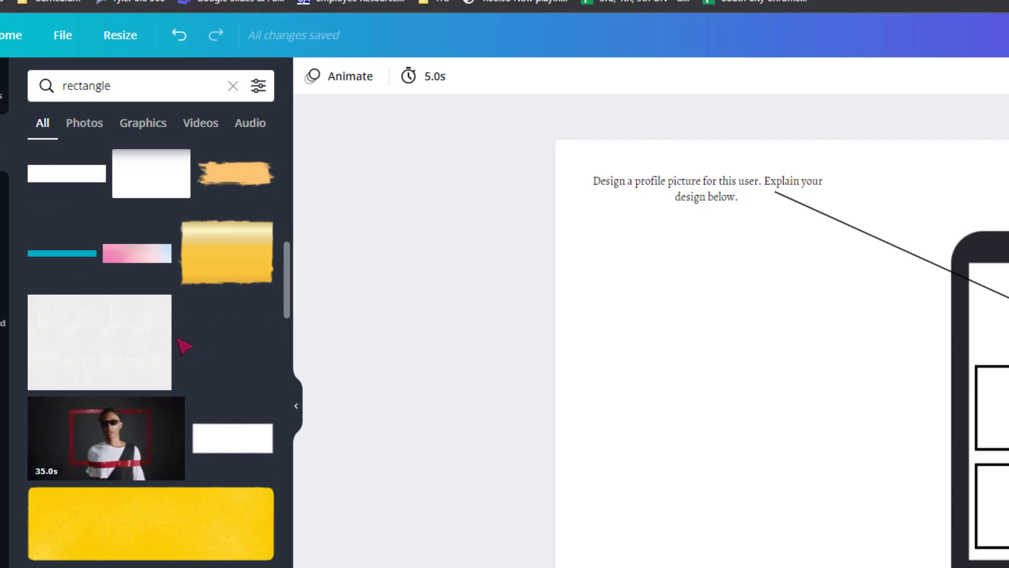
pyautogui.scroll(-10, 184, 346)
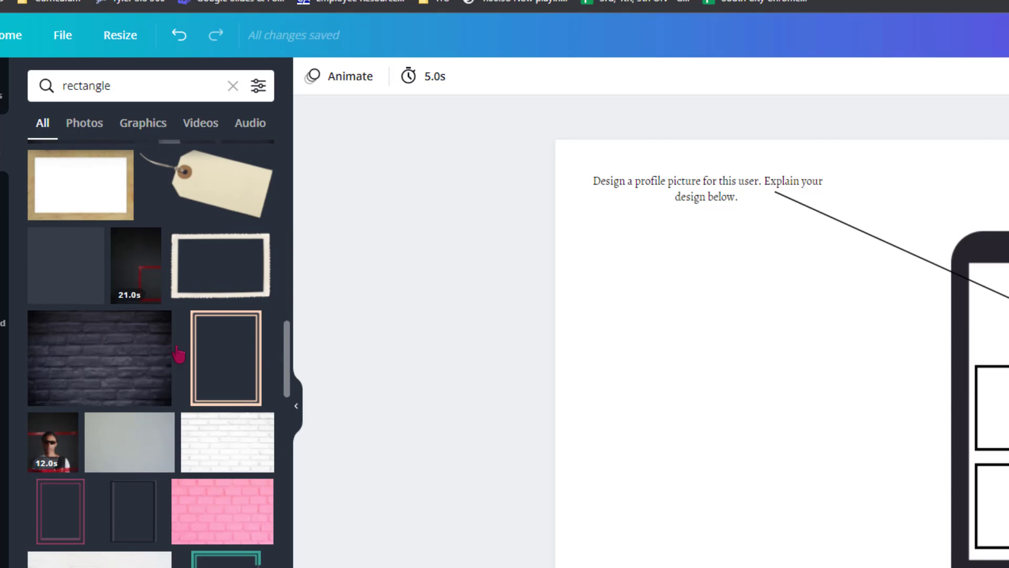
pyautogui.scroll(15, 179, 353)
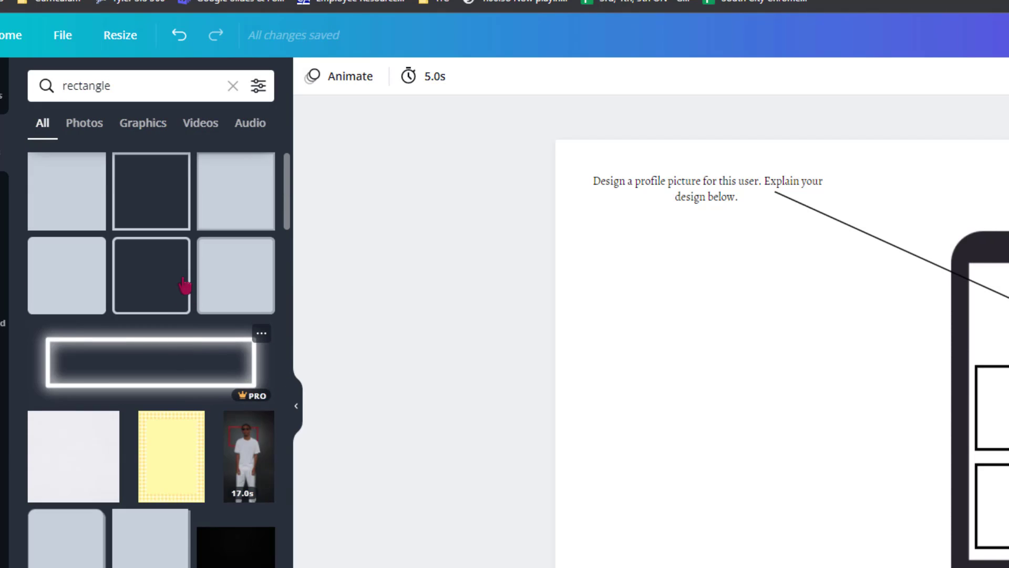
pyautogui.scroll(-7, 178, 345)
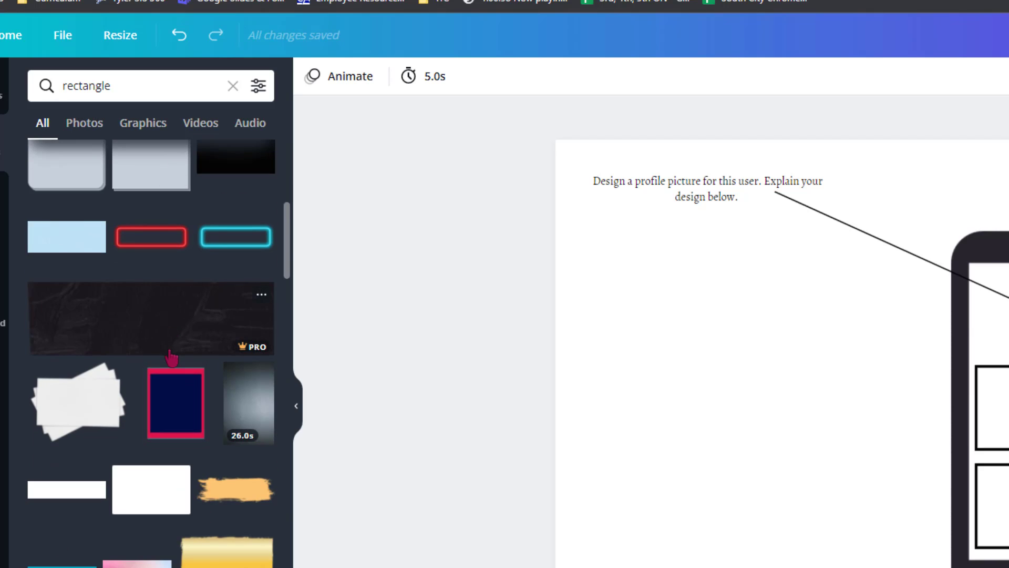
pyautogui.scroll(-4, 133, 354)
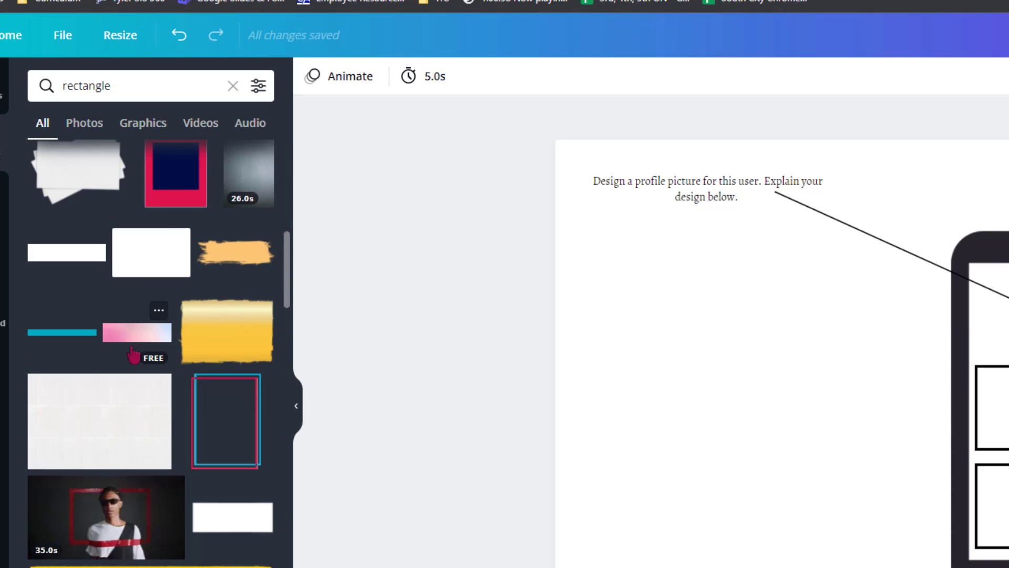
pyautogui.scroll(-3, 148, 354)
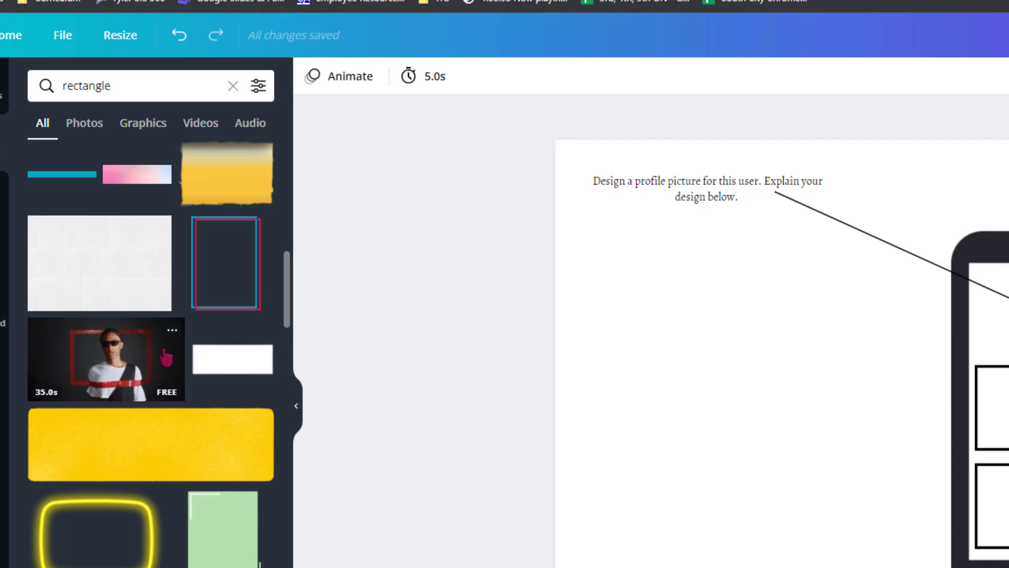
pyautogui.scroll(-5, 208, 349)
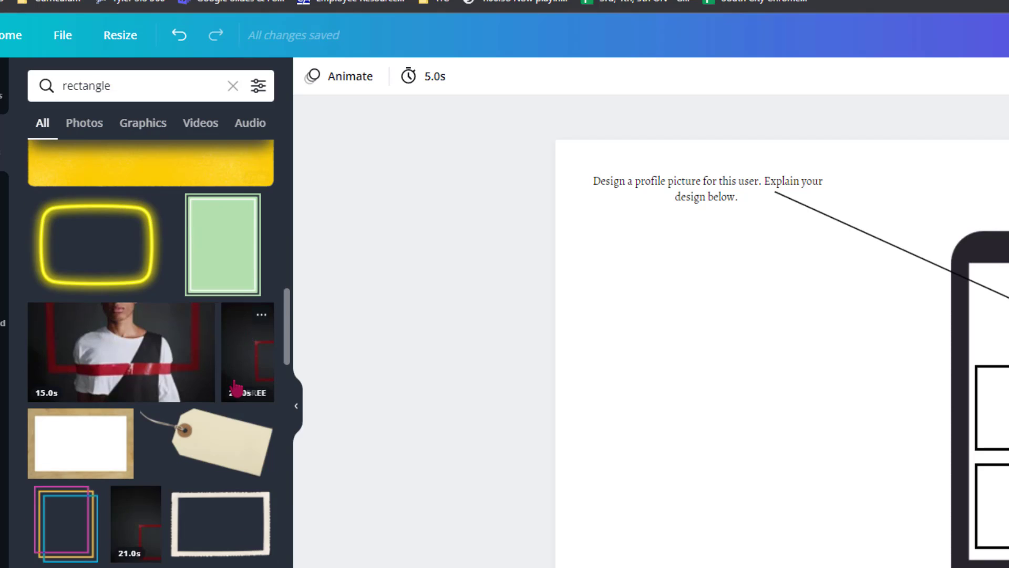
pyautogui.scroll(-7, 234, 387)
pyautogui.scroll(-2, 233, 385)
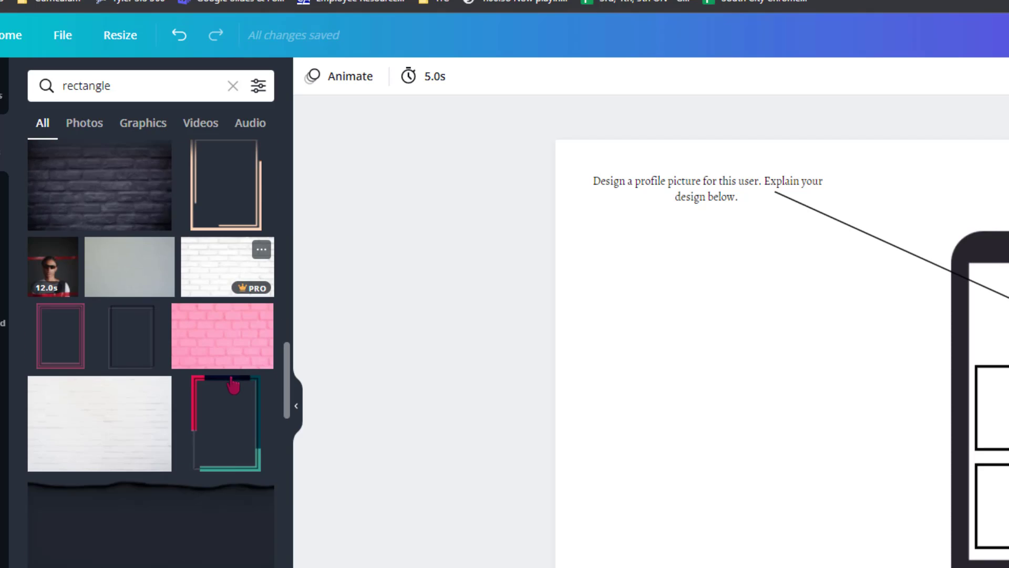
pyautogui.scroll(-10, 233, 385)
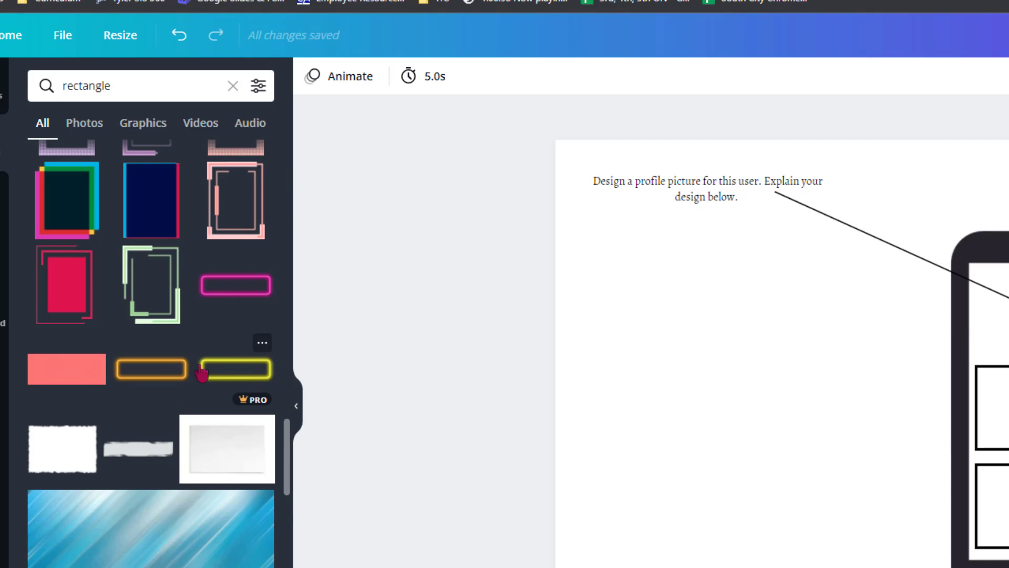
pyautogui.scroll(-3, 210, 378)
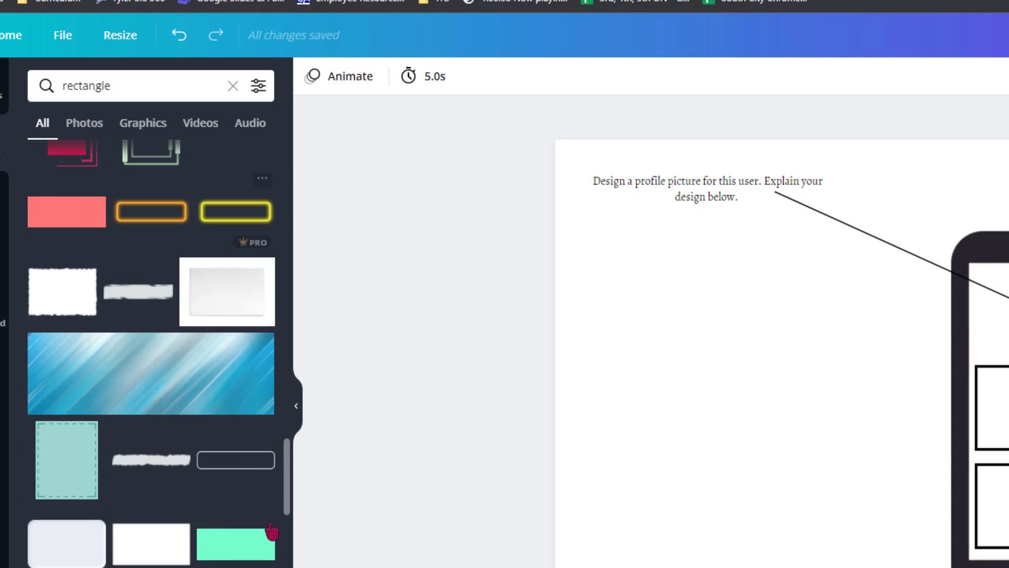
pyautogui.click(253, 461)
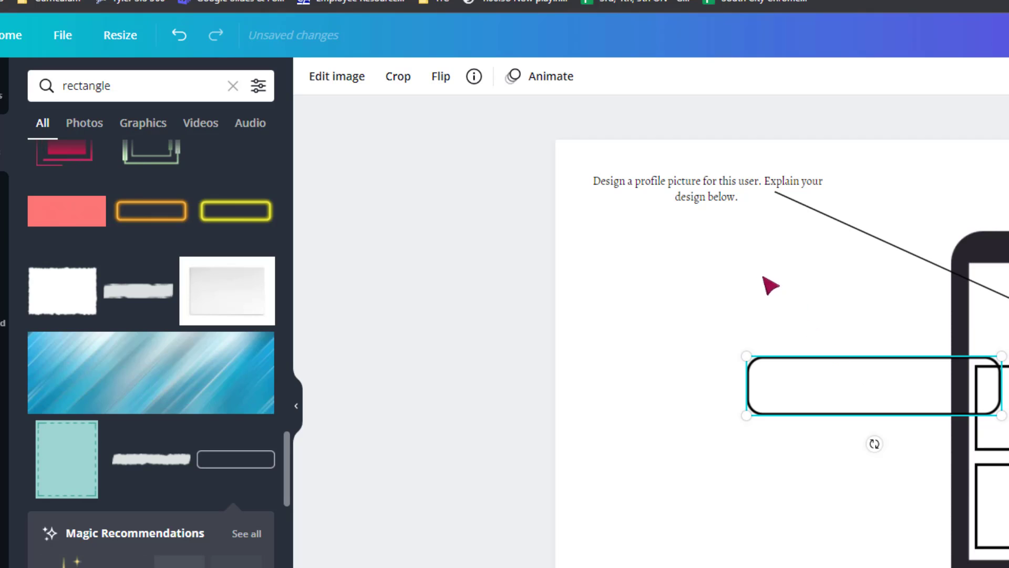
# Move the rounded rectangle beneath the profile picture instruction and shrink it slightly narrower than the text, clear of the arrow.
pyautogui.moveTo(878, 387); pyautogui.dragTo(712, 253)
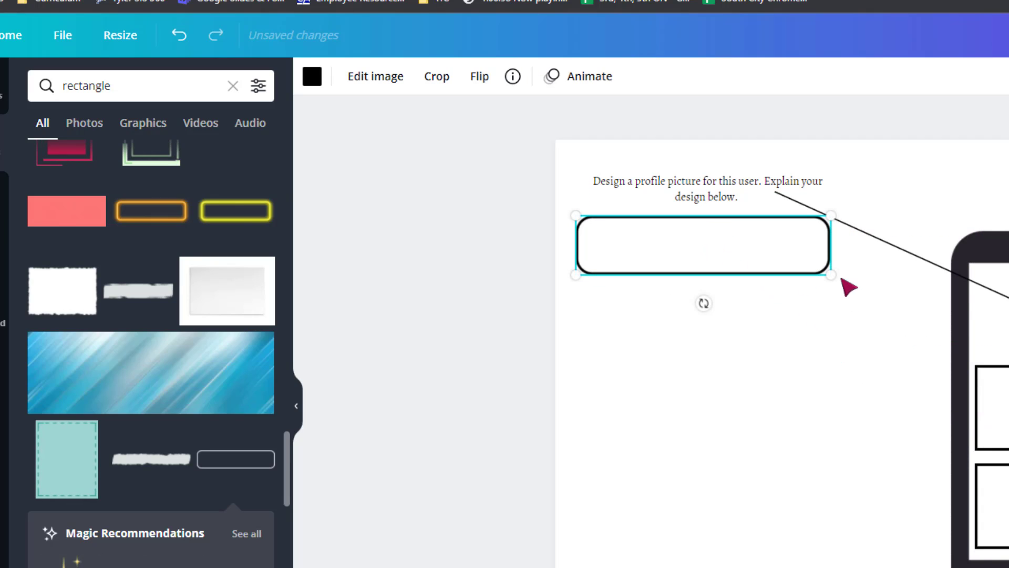
pyautogui.moveTo(834, 273); pyautogui.dragTo(749, 254)
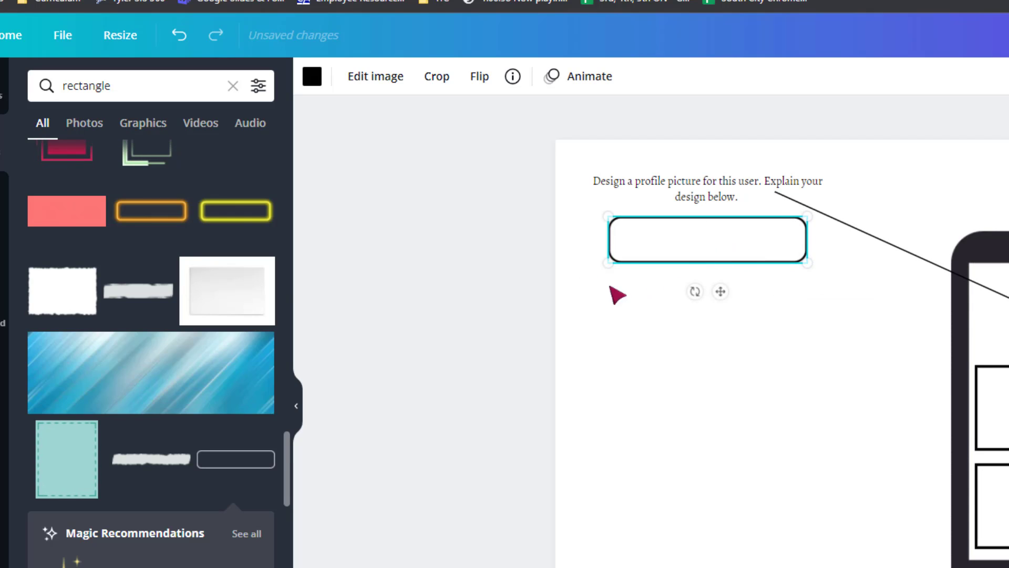
pyautogui.click(490, 223)
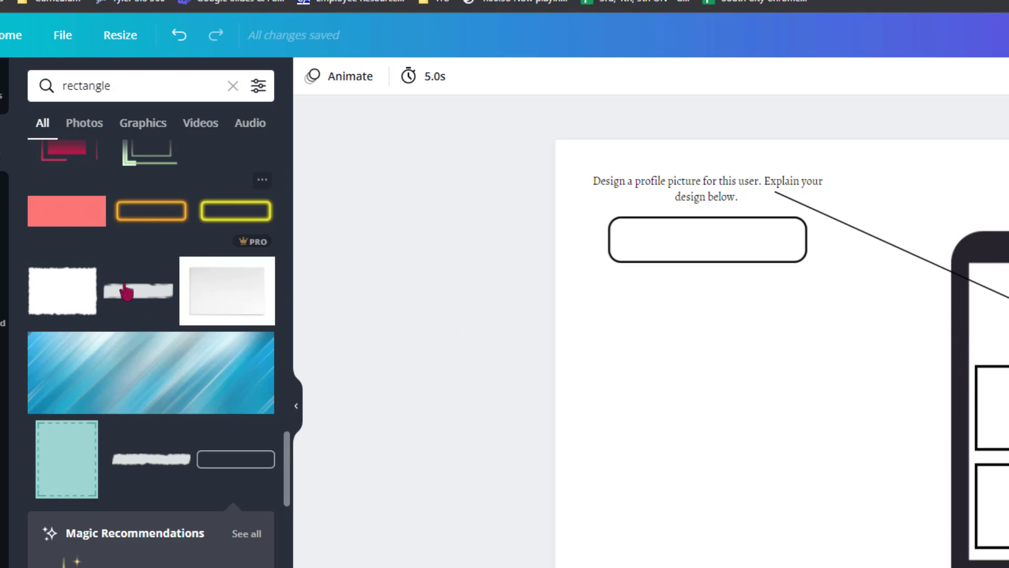
# Duplicate the profile picture instruction text and place the copy just below the rounded rectangle.
pyautogui.click(730, 195)
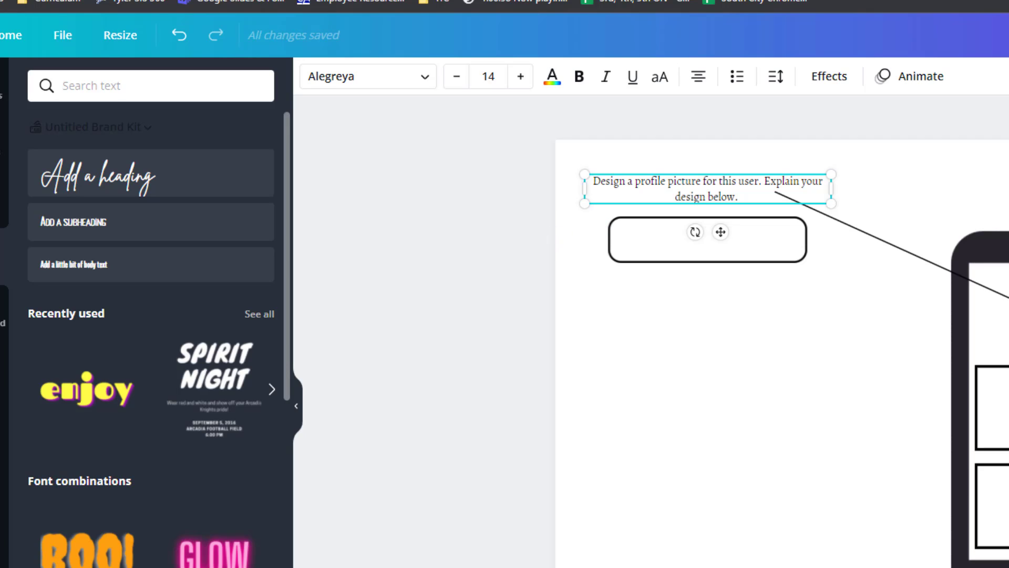
pyautogui.hotkey('ctrl', 'd')
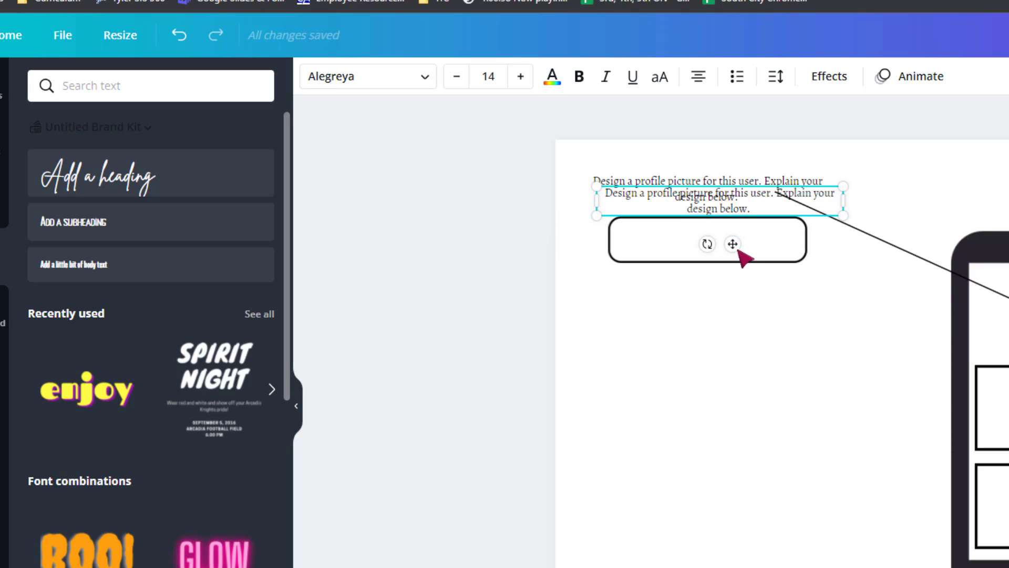
pyautogui.moveTo(725, 296); pyautogui.dragTo(727, 341)
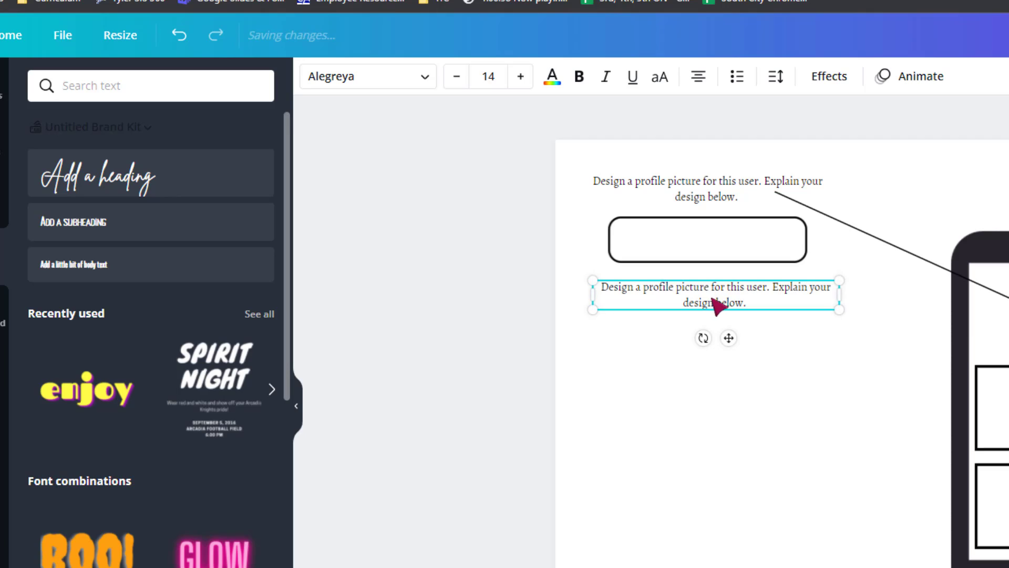
# Replace the copied instruction's wording with "Create a relevant username for this user.".
pyautogui.write('a')
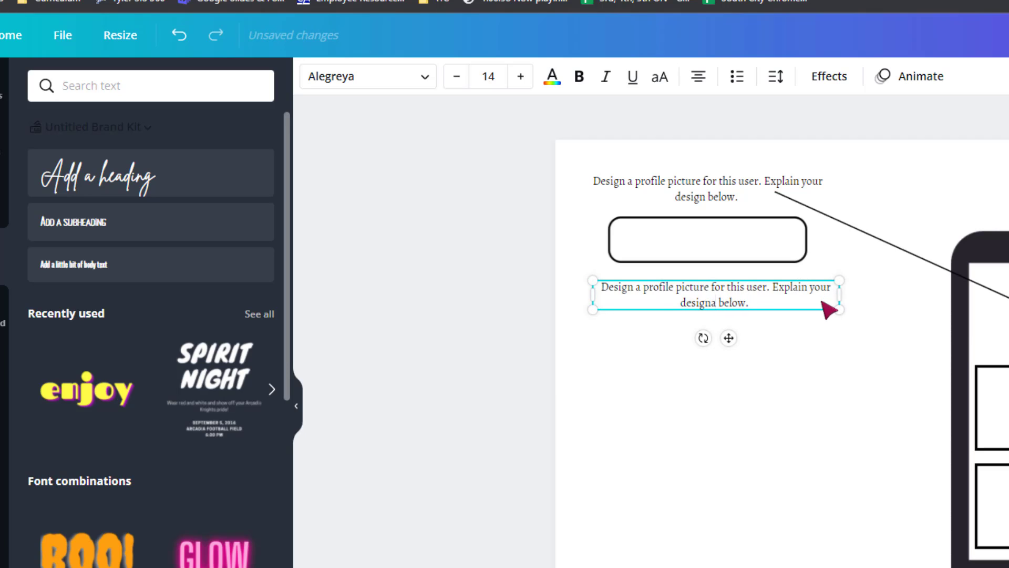
pyautogui.hotkey('ctrl', 'a')
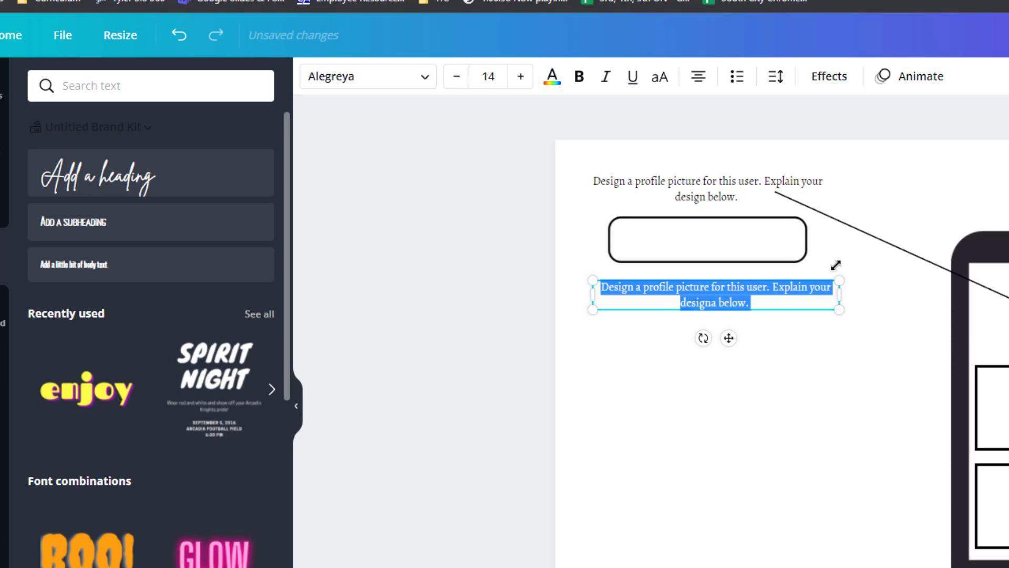
pyautogui.press('BackSpace')
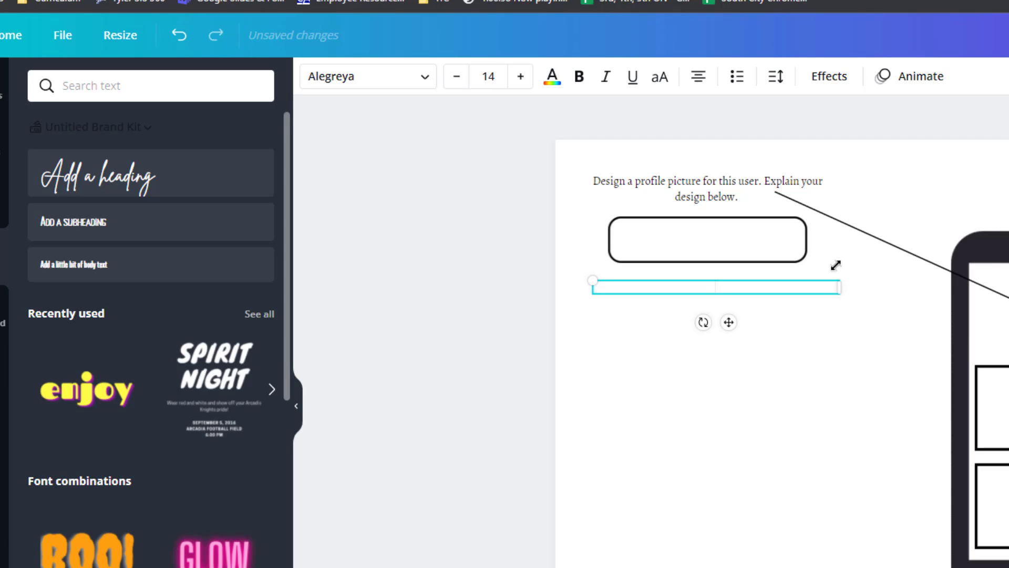
pyautogui.write('Create a relevant username')
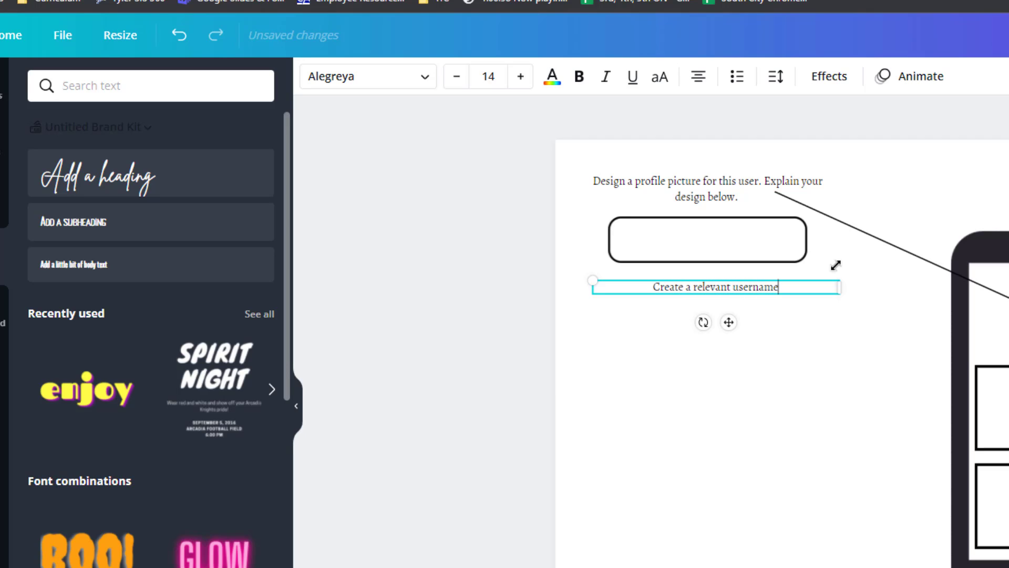
pyautogui.write(' for this user.')
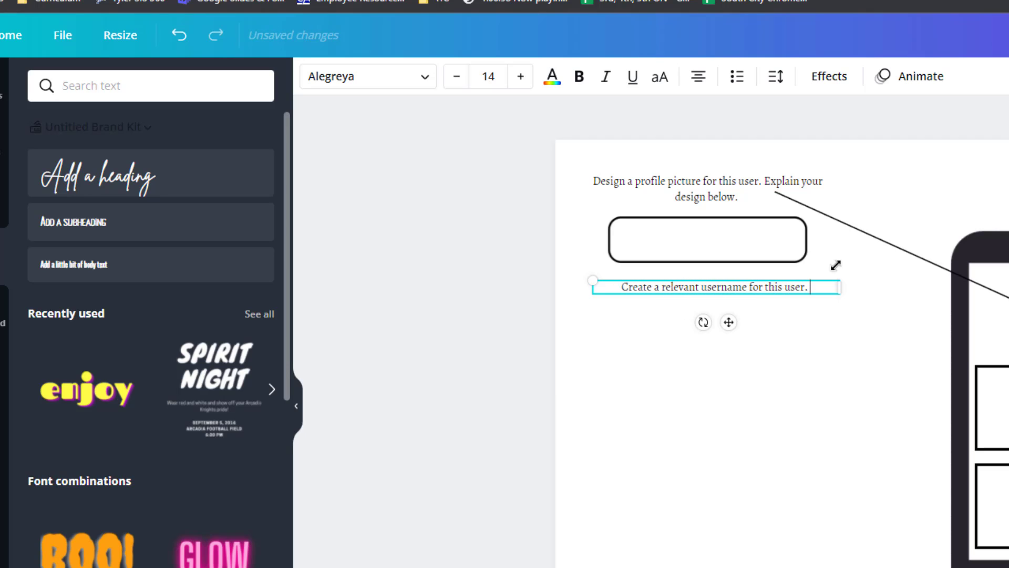
pyautogui.click(850, 363)
# Duplicate the arrow and run the copy from the end of the username instruction to the @ line on the phone.
pyautogui.click(864, 233)
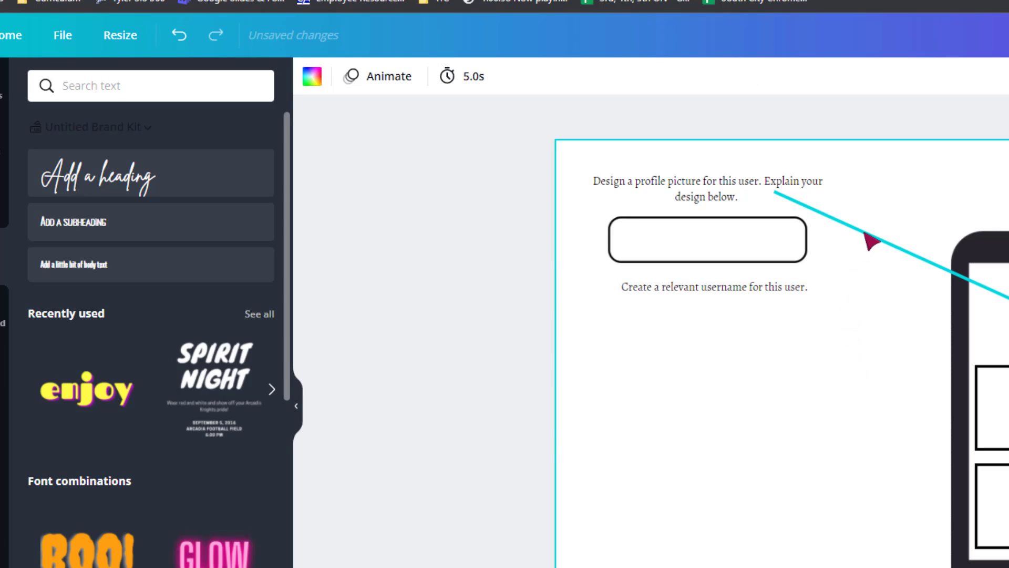
pyautogui.hotkey('ctrl', 'd')
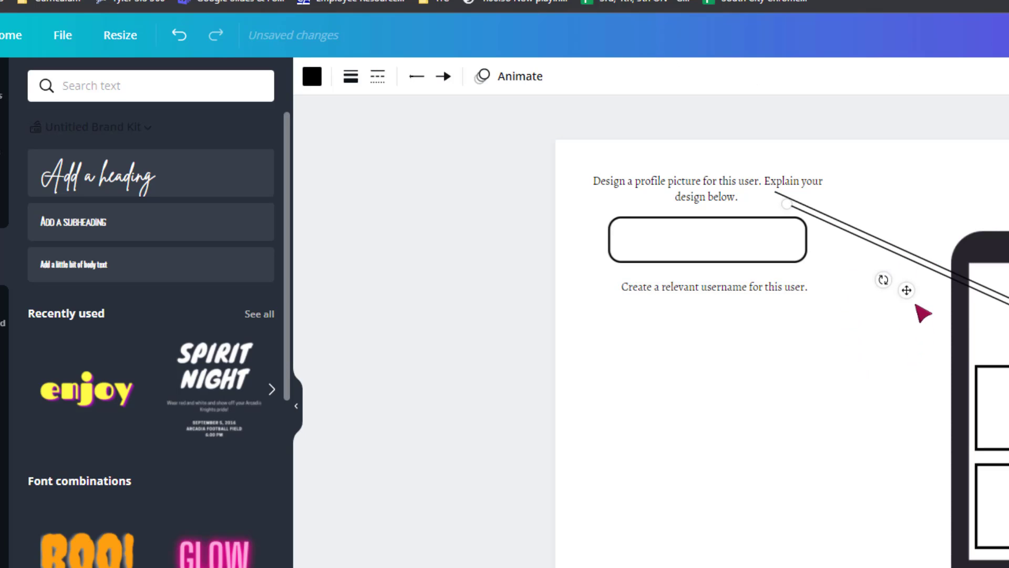
pyautogui.moveTo(906, 290); pyautogui.dragTo(891, 325)
pyautogui.moveTo(759, 232); pyautogui.dragTo(820, 287)
pyautogui.click(690, 436)
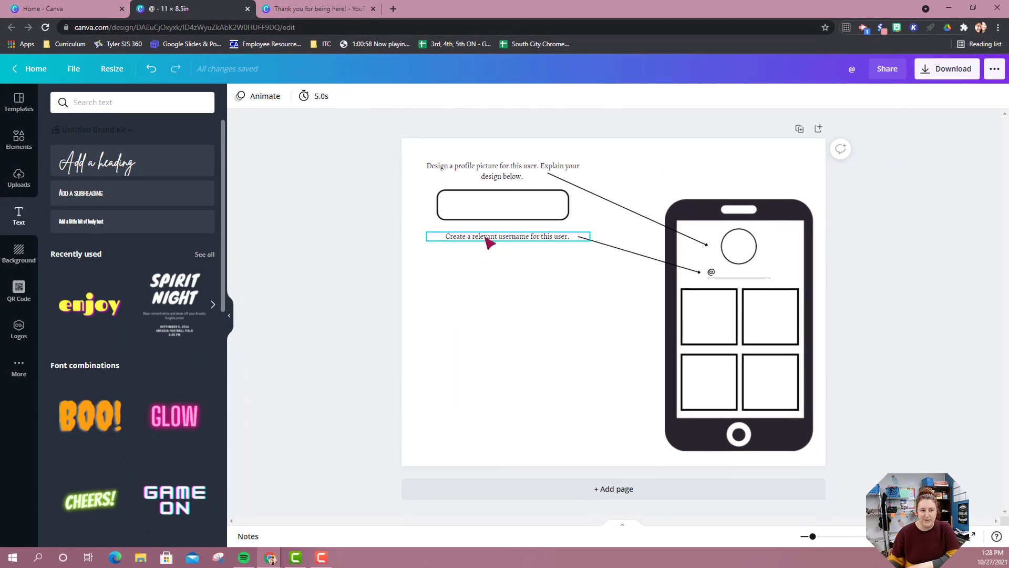
# Duplicate the username instruction and place the copy directly below it, aligned with the original.
pyautogui.click(683, 289)
pyautogui.hotkey('ctrl', 'd')
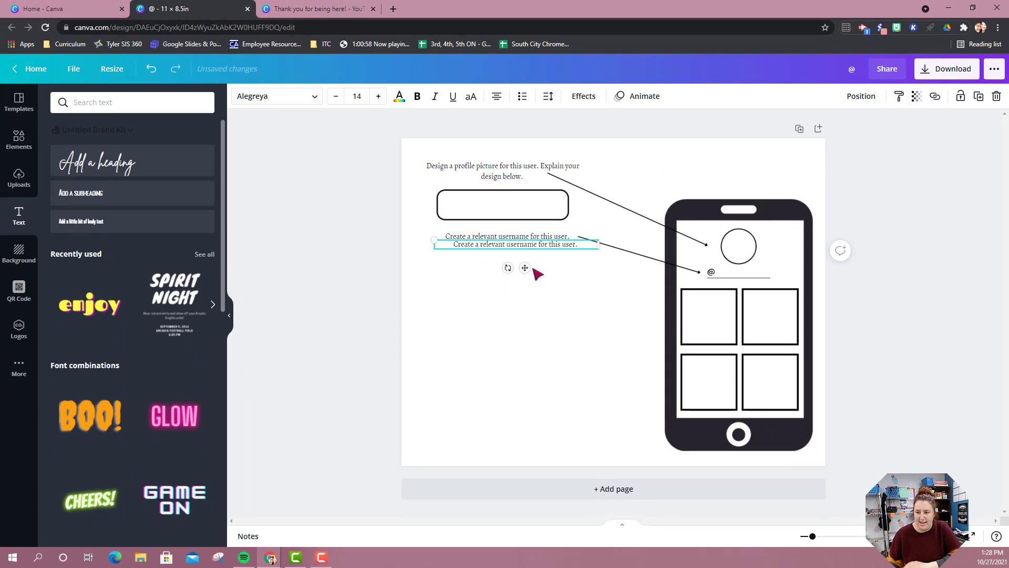
pyautogui.moveTo(518, 282); pyautogui.dragTo(520, 289)
# Change the lowest instruction's text to "In the TikTok squares, draw an image that is most important from the TikTok.".
pyautogui.doubleClick(507, 261)
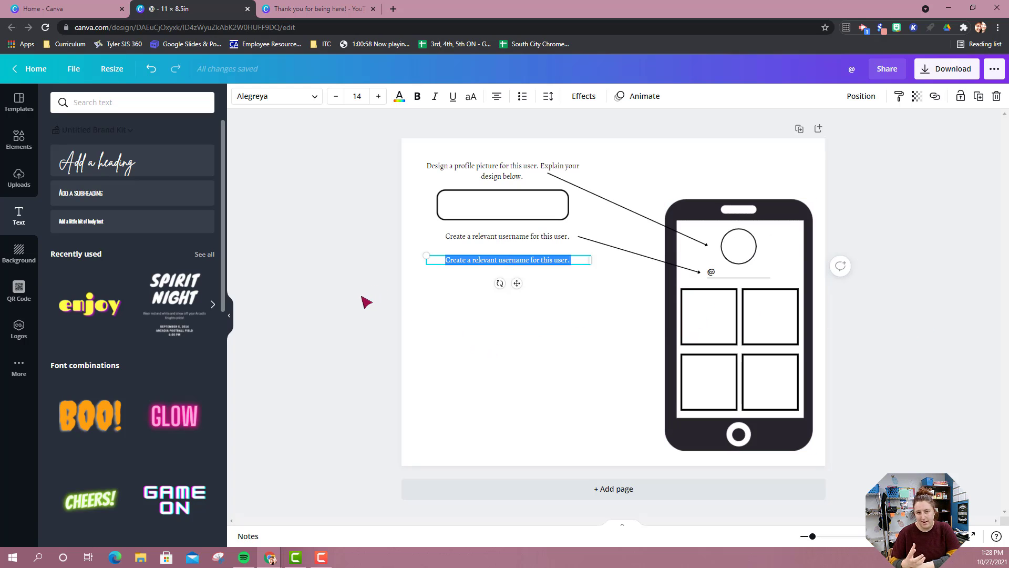
pyautogui.write('In the Tik')
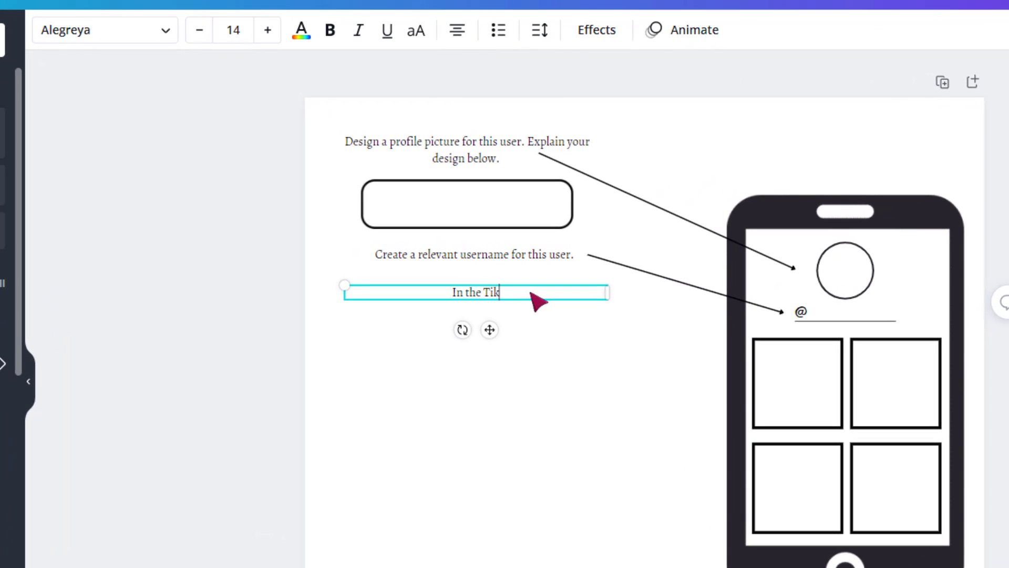
pyautogui.write('Tok square')
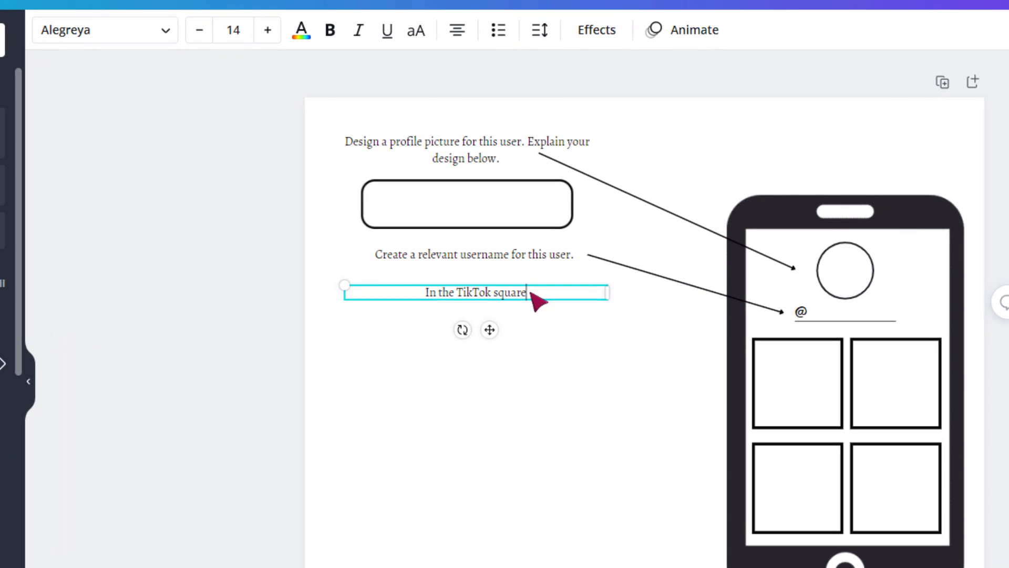
pyautogui.write('s, draw an image')
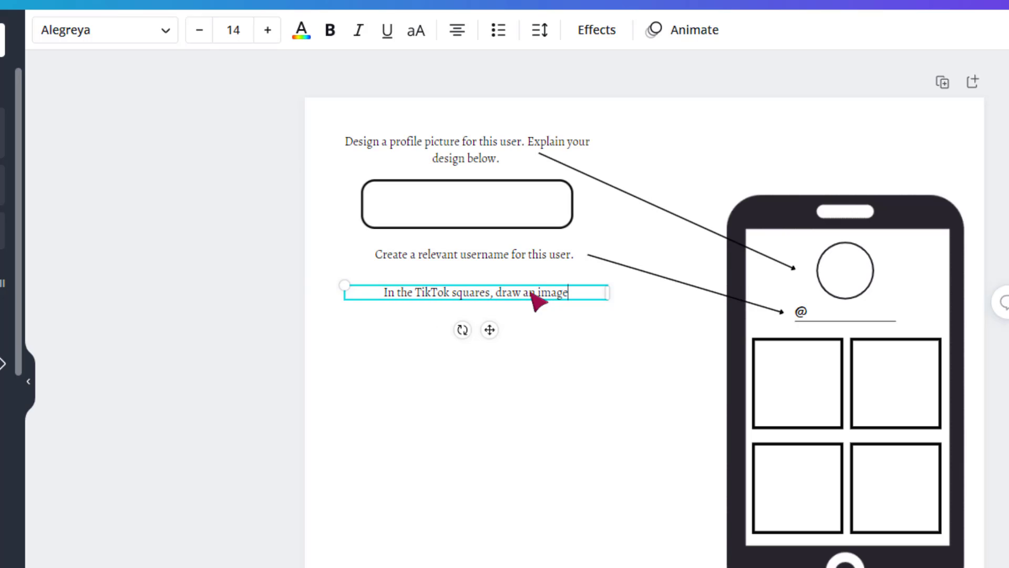
pyautogui.write(' that is most')
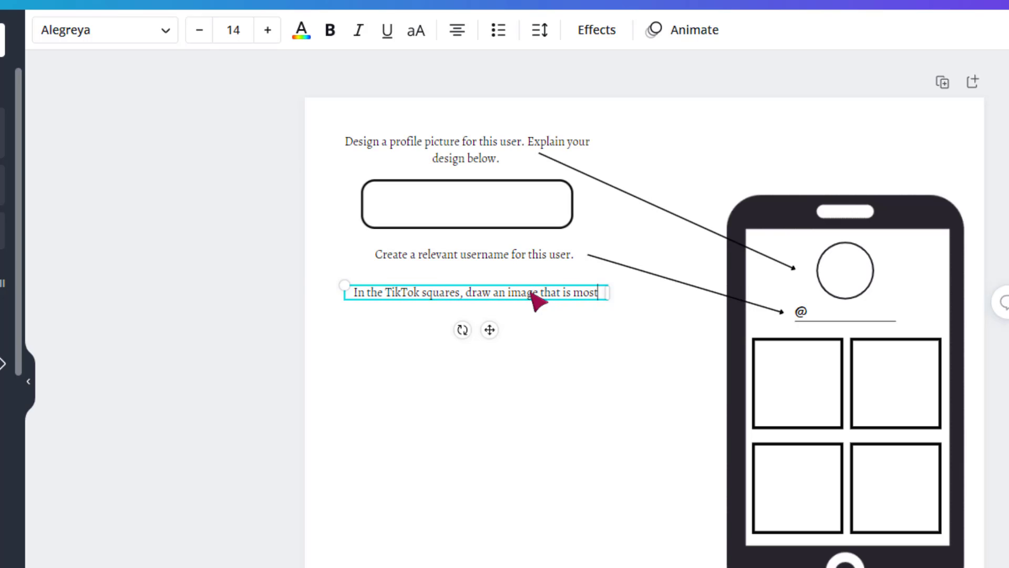
pyautogui.write(' important from the TikTok.')
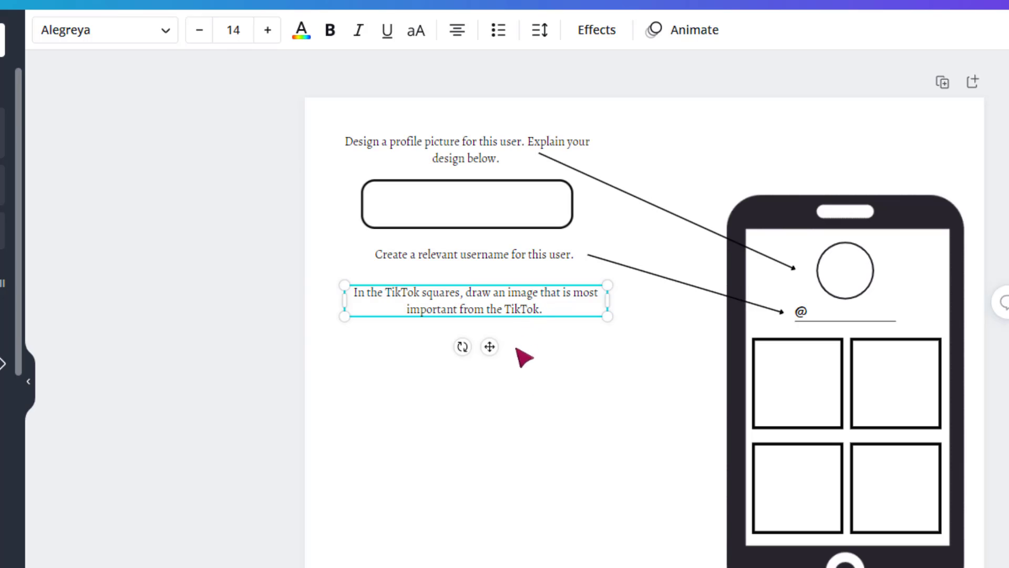
pyautogui.click(530, 415)
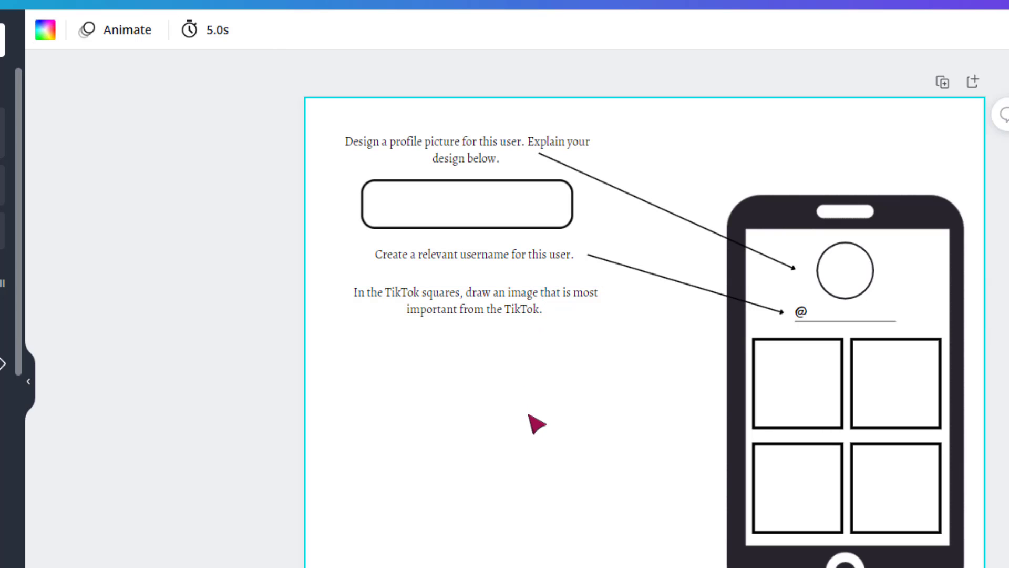
pyautogui.click(225, 278)
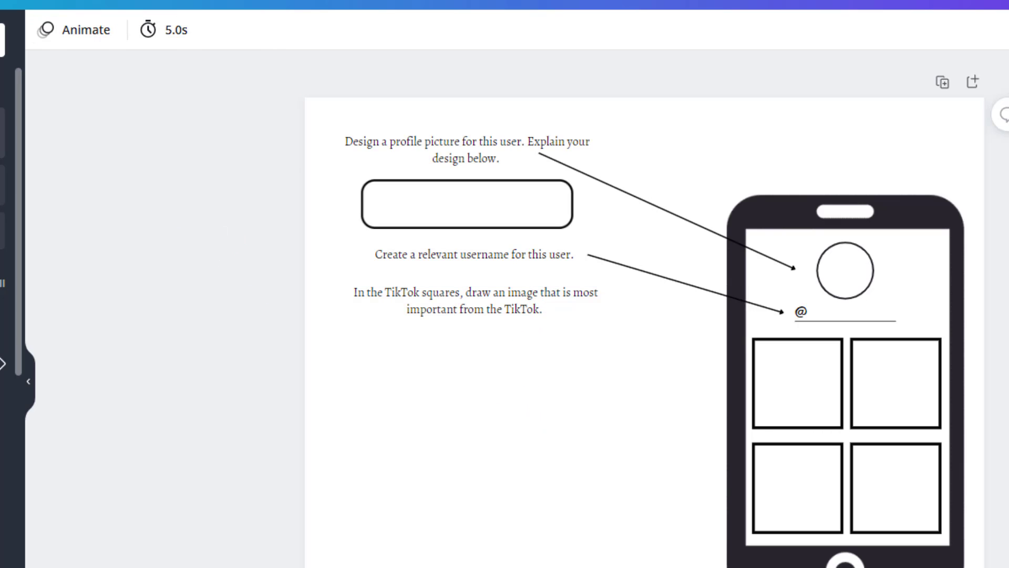
pyautogui.scroll(-5, 11, 162)
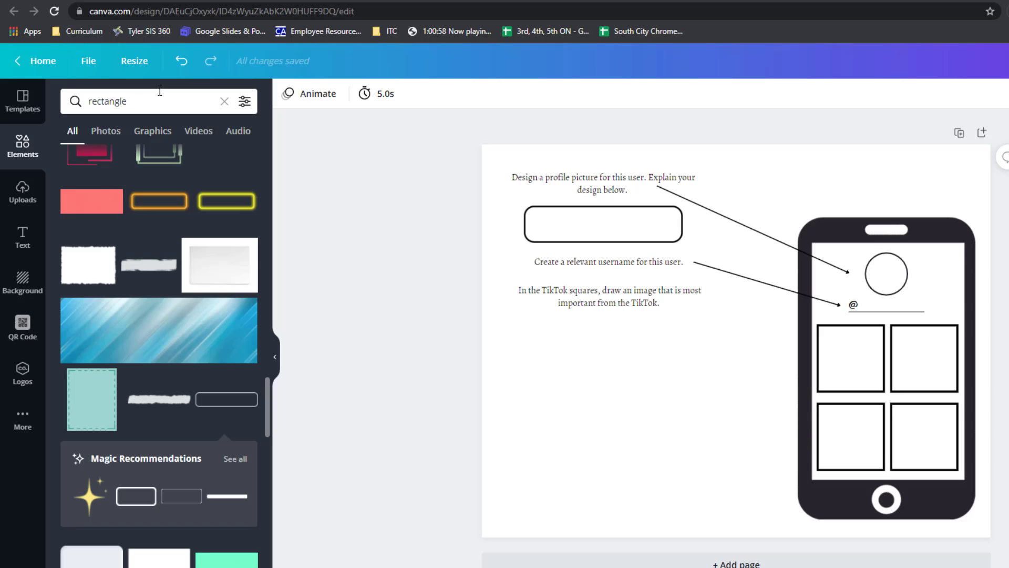
pyautogui.click(159, 93)
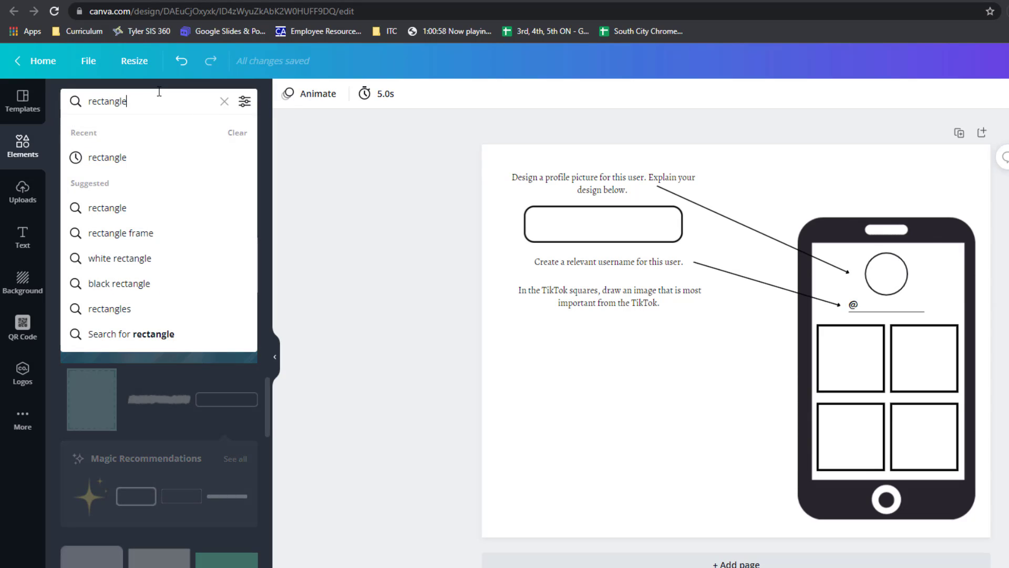
pyautogui.click(232, 406)
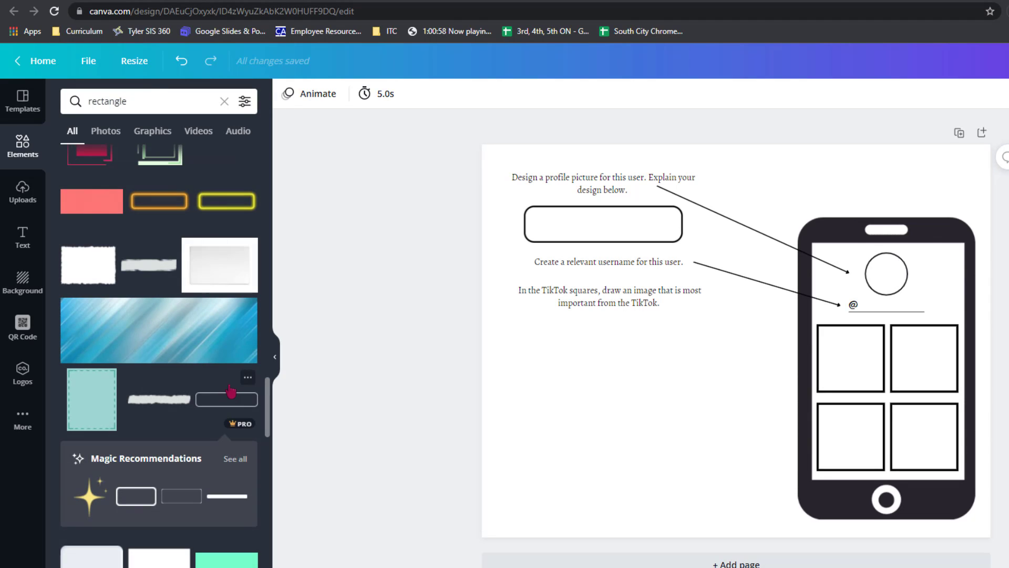
pyautogui.click(146, 485)
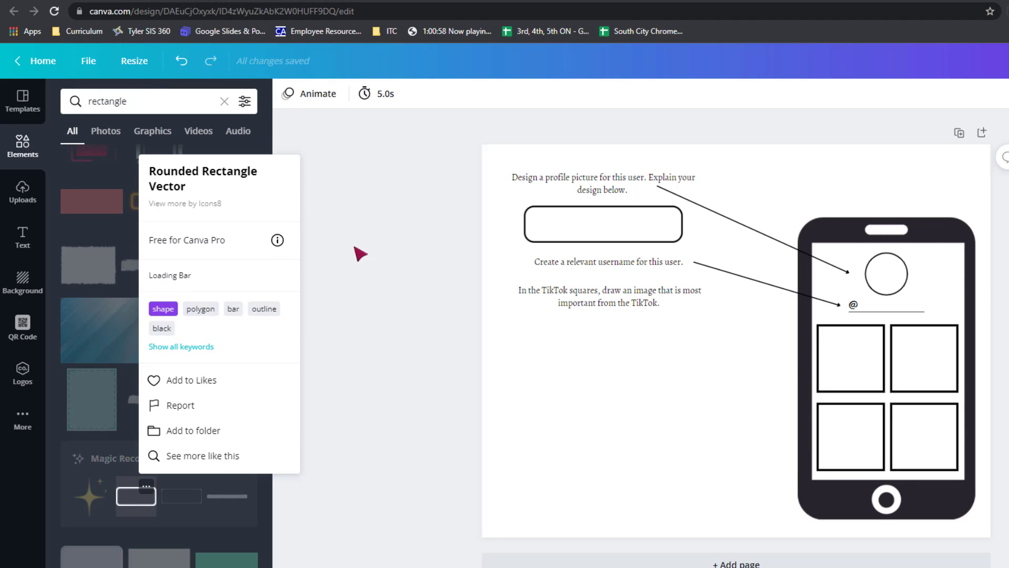
pyautogui.click(342, 216)
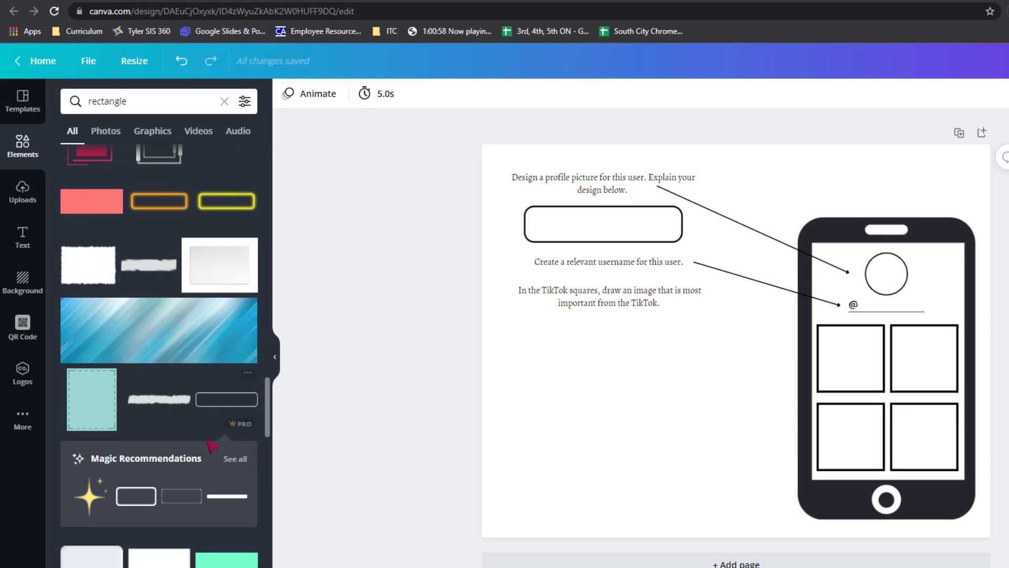
pyautogui.click(226, 399)
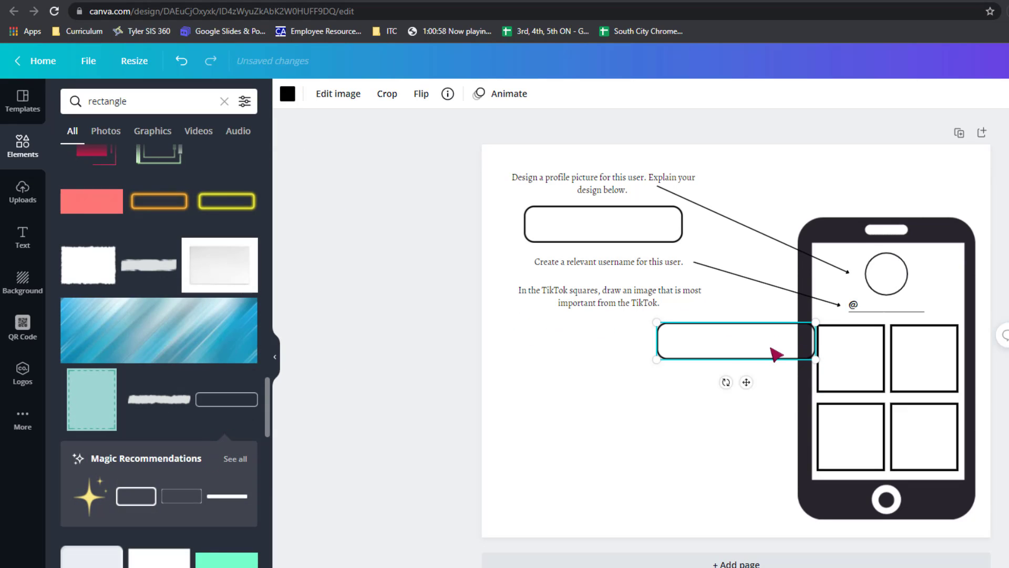
pyautogui.moveTo(705, 363); pyautogui.dragTo(727, 468)
pyautogui.press('Delete')
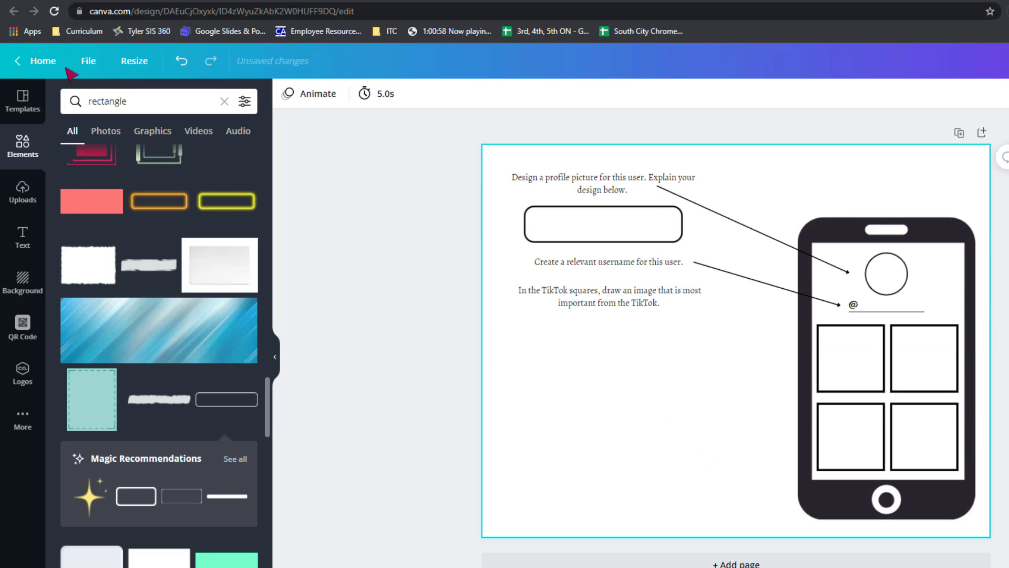
# Search the elements for "square" and add the outlined square to the page.
pyautogui.click(131, 105)
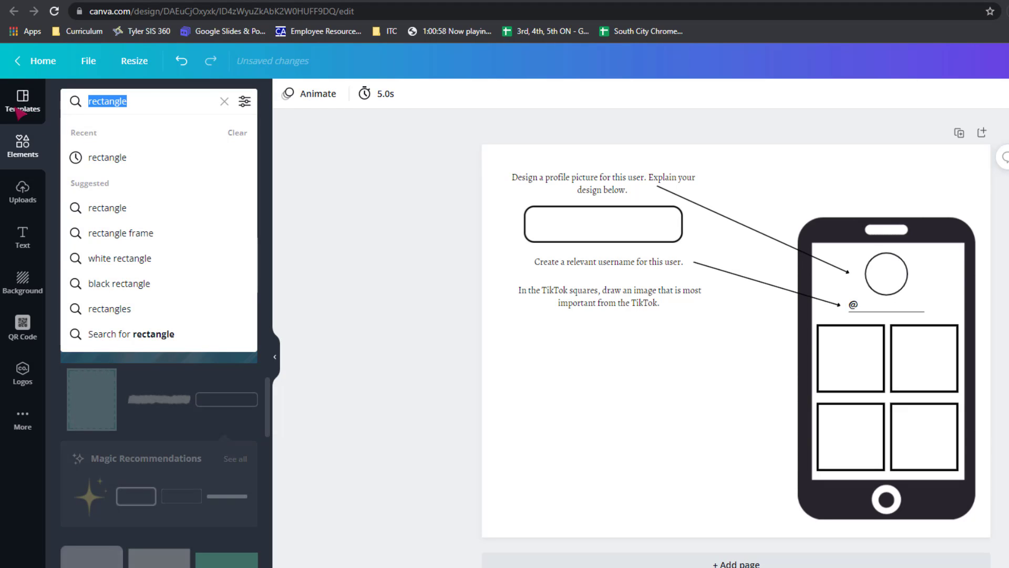
pyautogui.write('square')
pyautogui.press('Return')
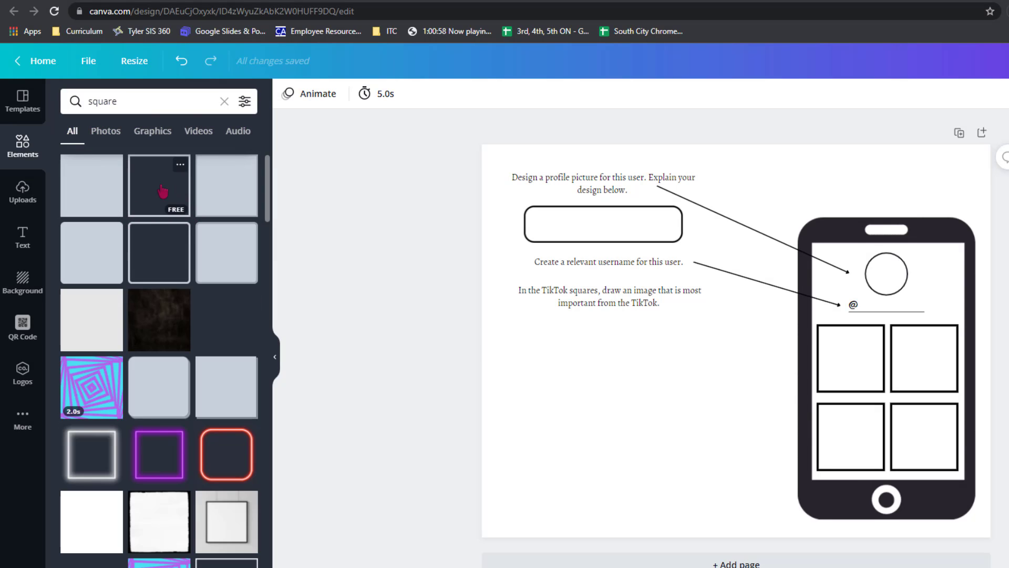
pyautogui.click(162, 190)
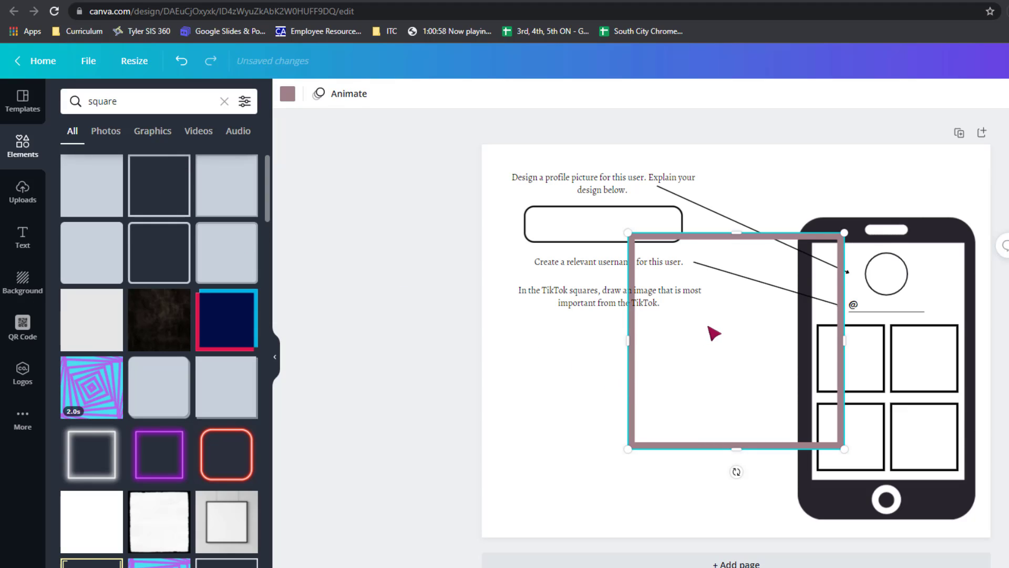
# Place the square frame below the TikTok squares instruction and stretch it into a wide rectangle reaching almost to the phone.
pyautogui.moveTo(712, 331); pyautogui.dragTo(604, 393)
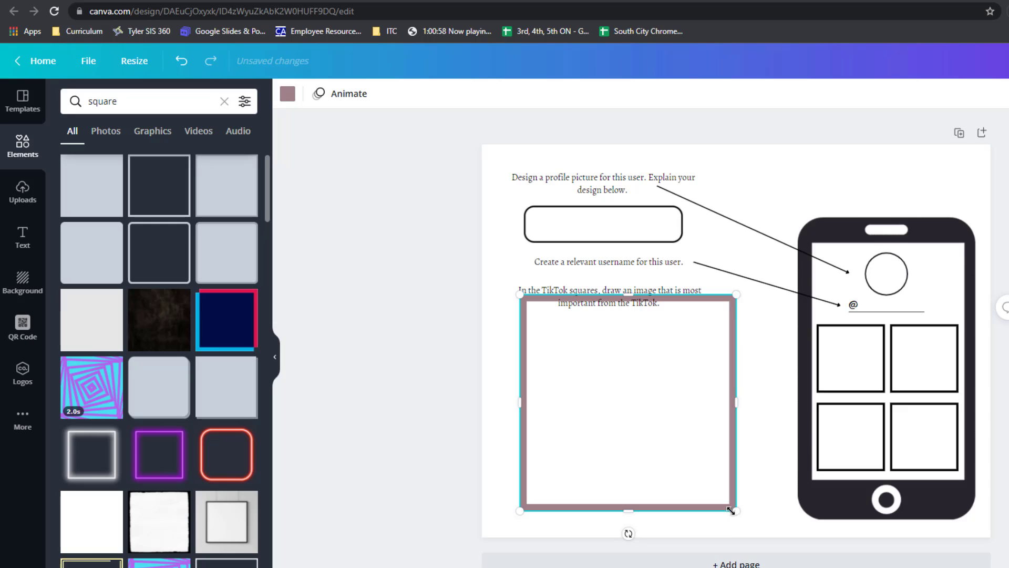
pyautogui.moveTo(730, 509); pyautogui.dragTo(709, 484)
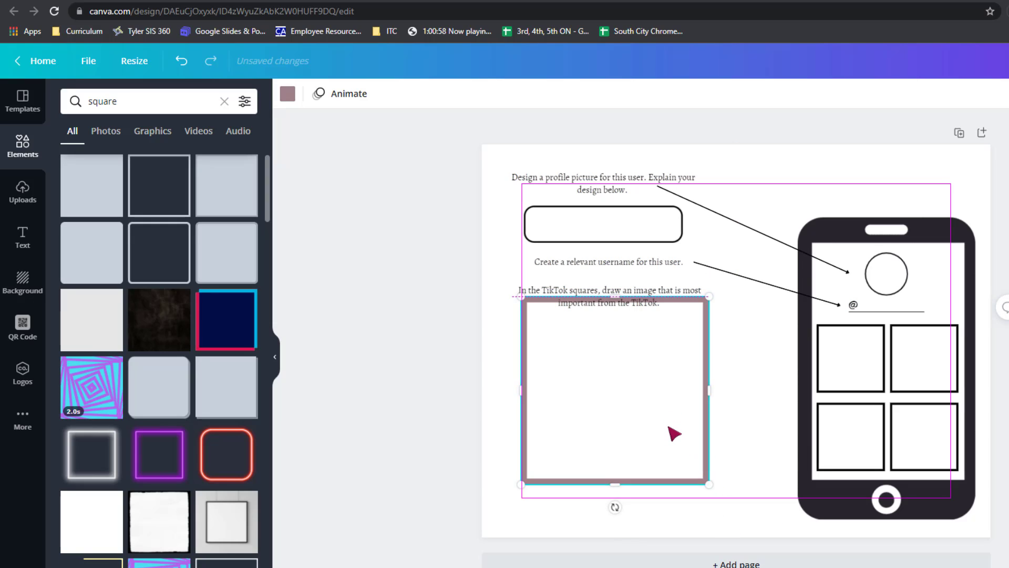
pyautogui.moveTo(669, 426); pyautogui.dragTo(767, 423)
pyautogui.moveTo(664, 434); pyautogui.dragTo(657, 434)
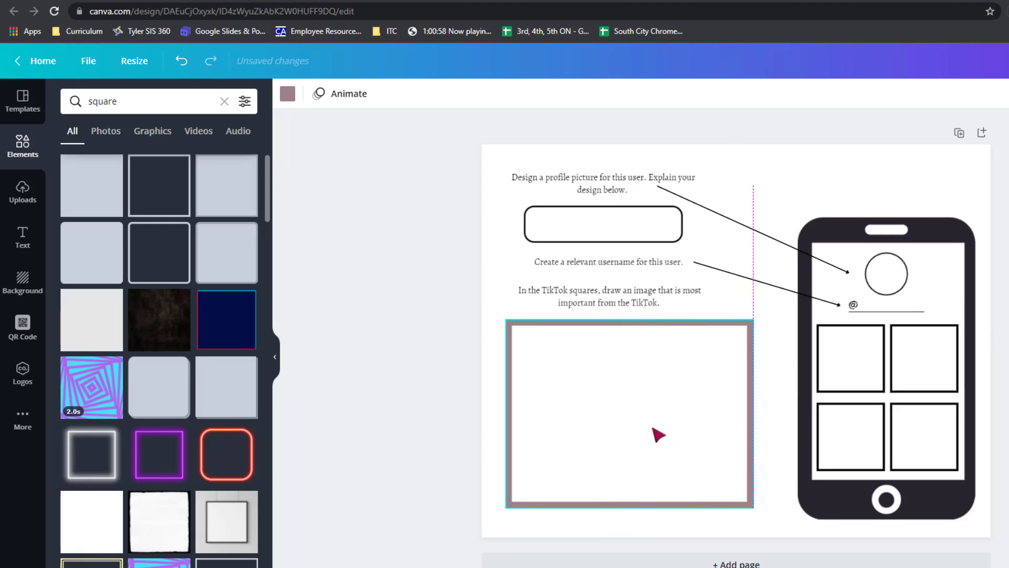
pyautogui.moveTo(757, 415); pyautogui.dragTo(778, 421)
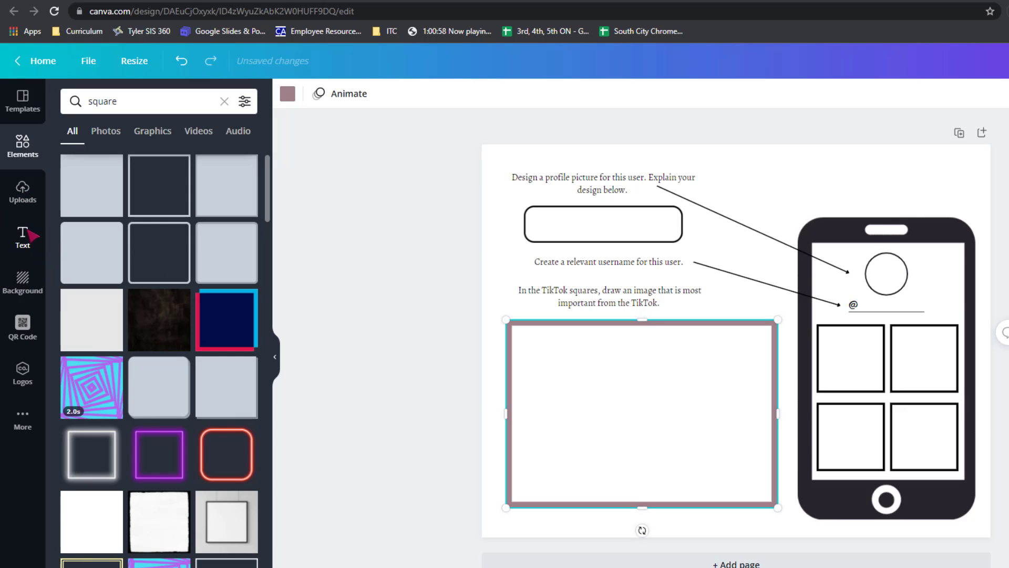
# Recolor the large rectangular frame black using the document colors.
pyautogui.click(30, 154)
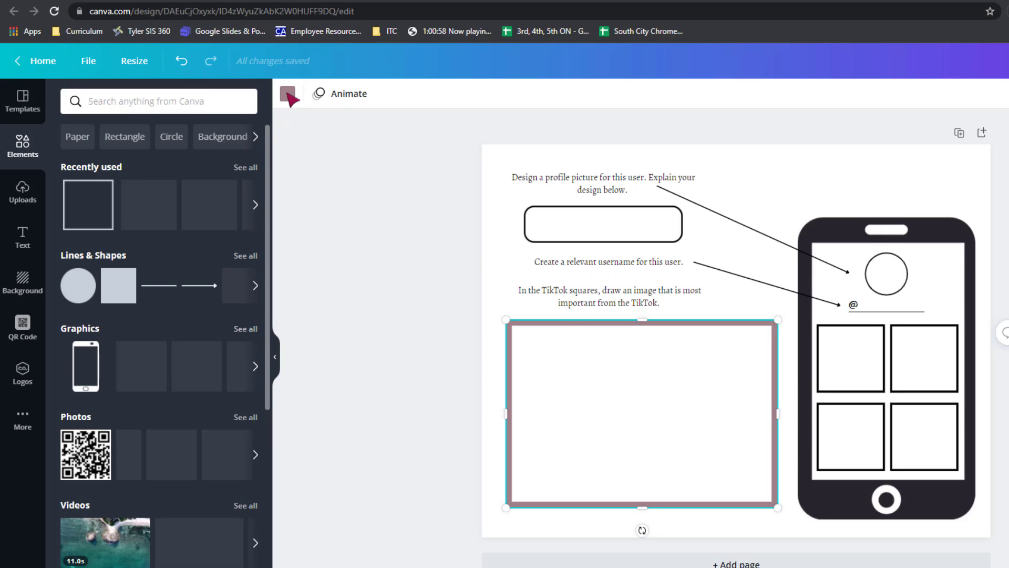
pyautogui.click(287, 94)
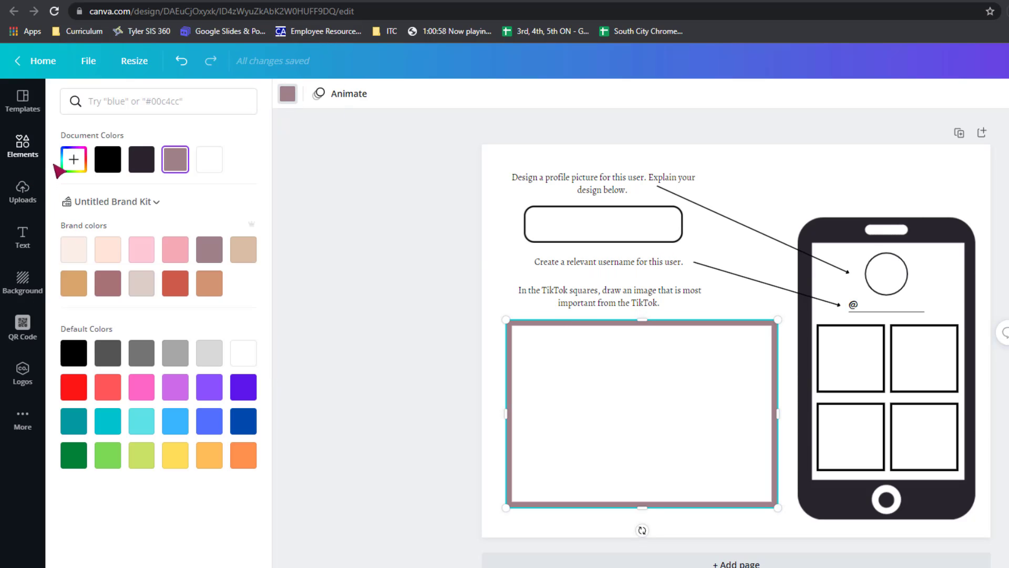
pyautogui.click(108, 164)
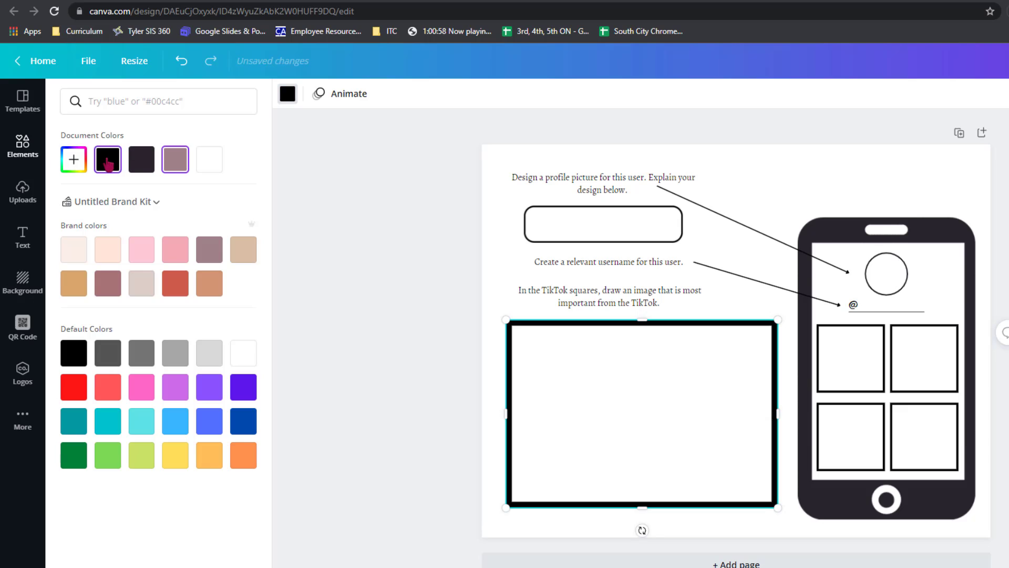
# Add a straight line, turn it vertical, shorten it to the frame's height and center it as a divider inside the large frame.
pyautogui.click(23, 187)
pyautogui.click(24, 244)
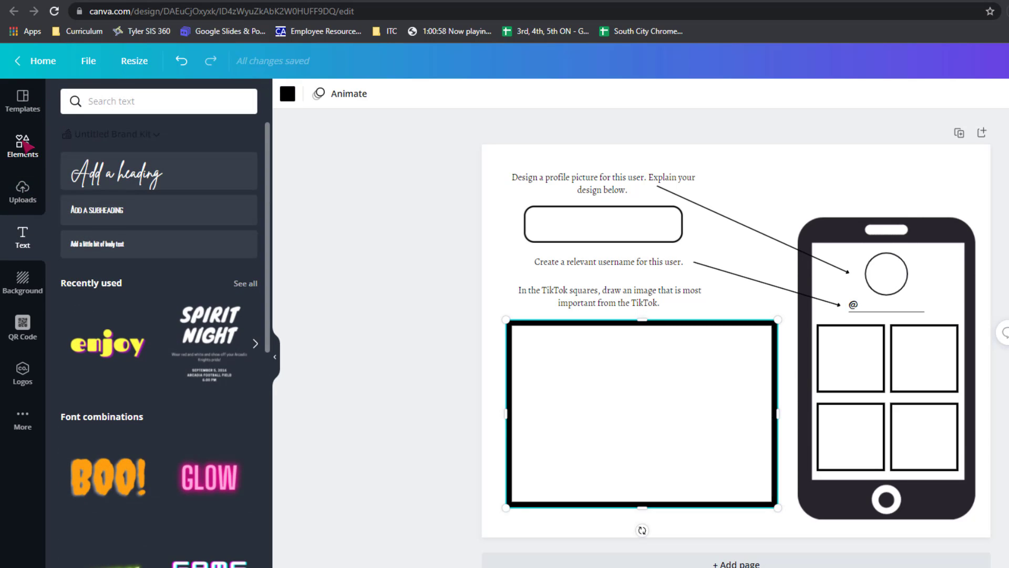
pyautogui.click(23, 146)
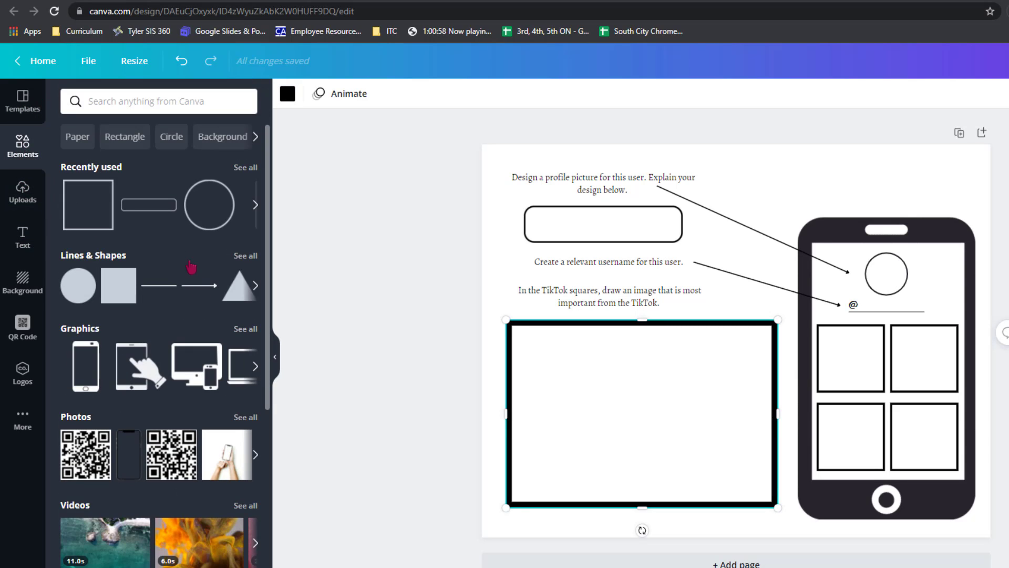
pyautogui.click(160, 296)
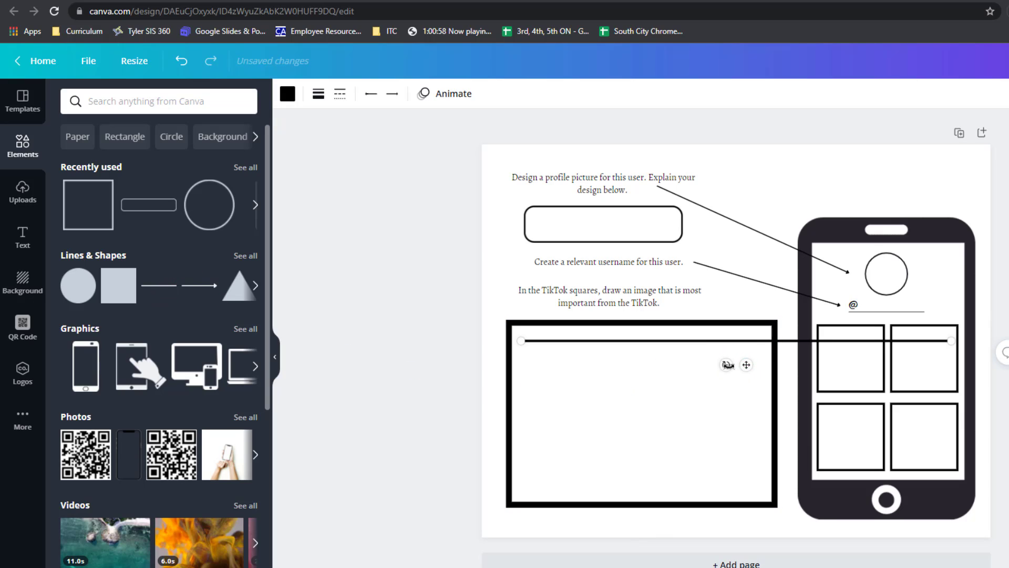
pyautogui.moveTo(727, 365); pyautogui.dragTo(655, 416)
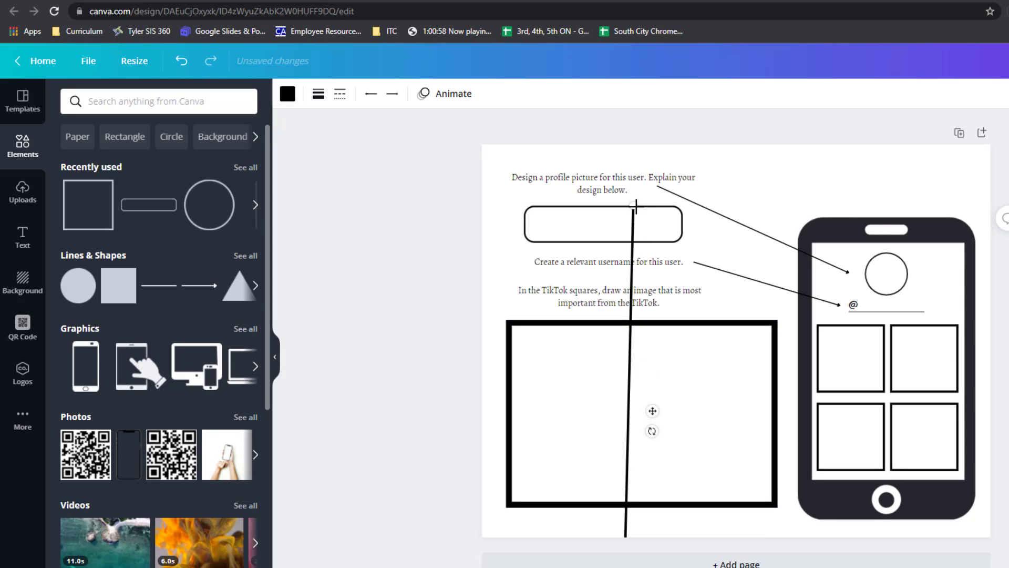
pyautogui.moveTo(635, 290); pyautogui.dragTo(615, 404)
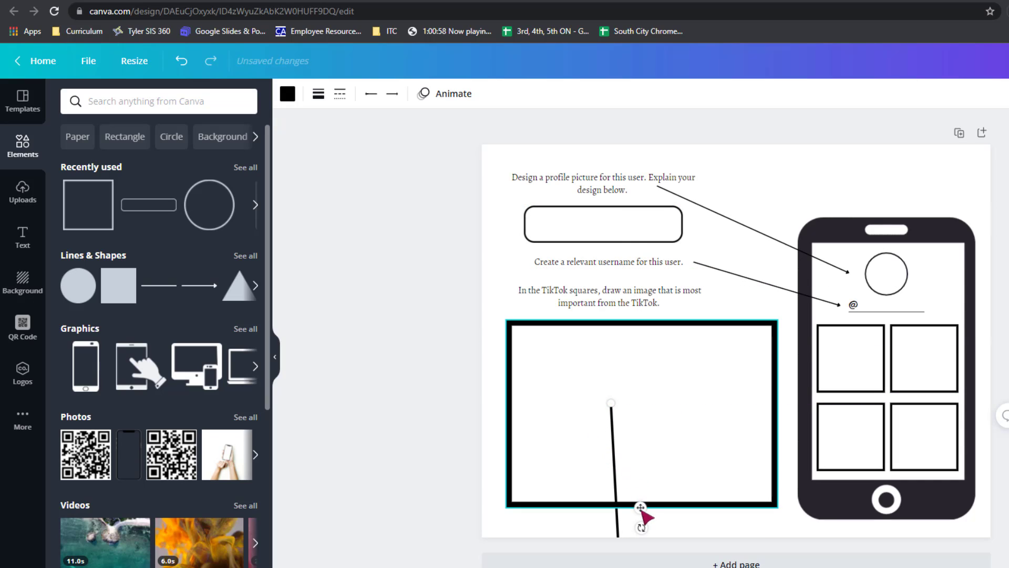
pyautogui.moveTo(641, 507); pyautogui.dragTo(657, 366)
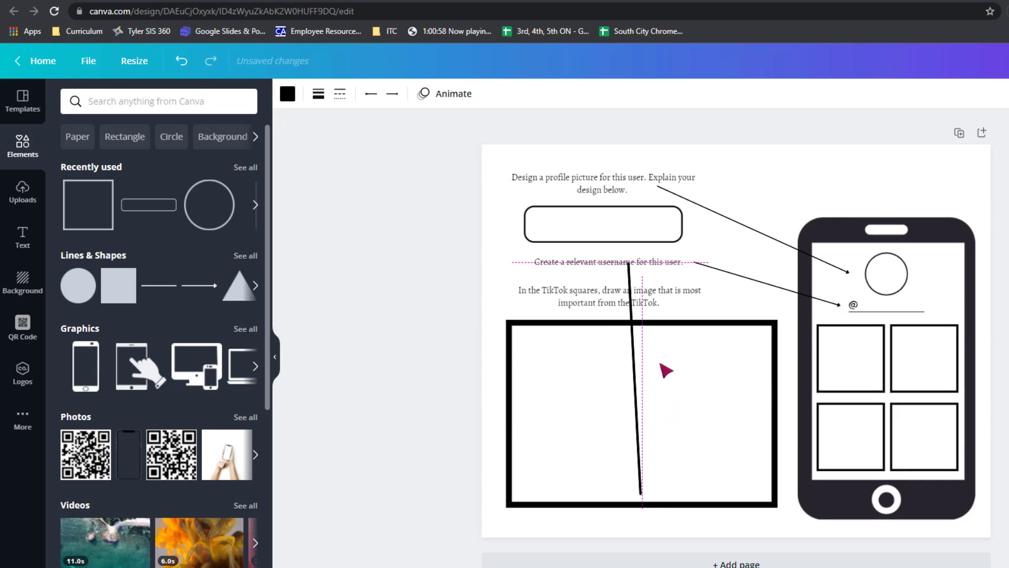
pyautogui.moveTo(635, 489); pyautogui.dragTo(631, 490)
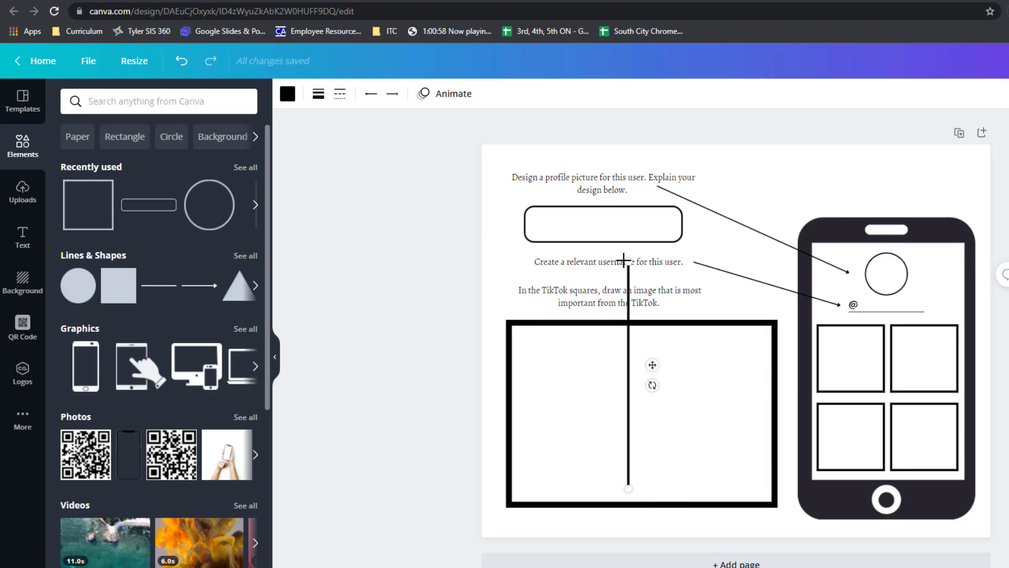
pyautogui.moveTo(628, 266); pyautogui.dragTo(628, 314)
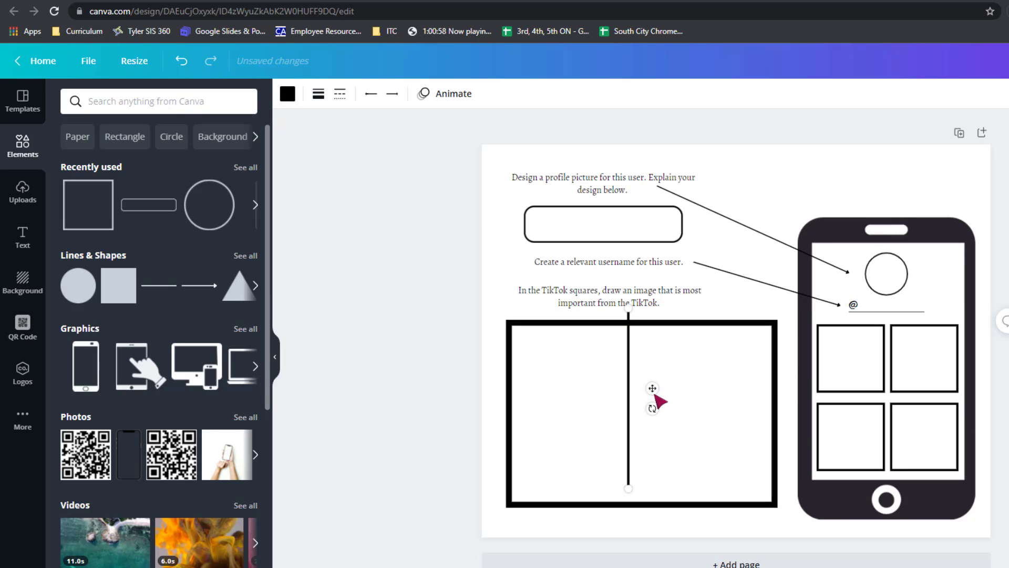
pyautogui.moveTo(655, 395); pyautogui.dragTo(670, 412)
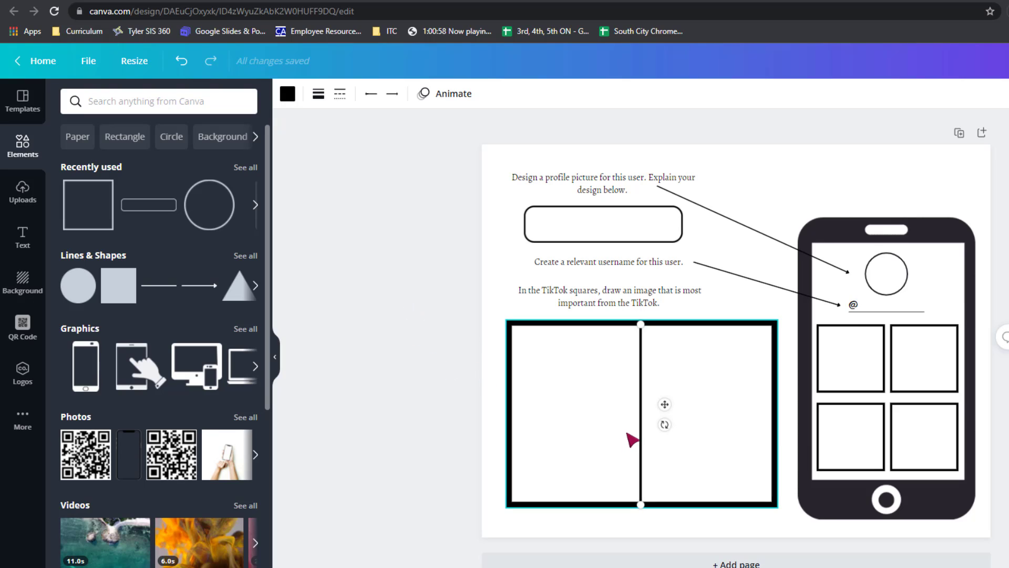
# Duplicate the vertical divider, turn the copy horizontal and span it across the frame's middle to form four equal cells.
pyautogui.hotkey('ctrl', 'd')
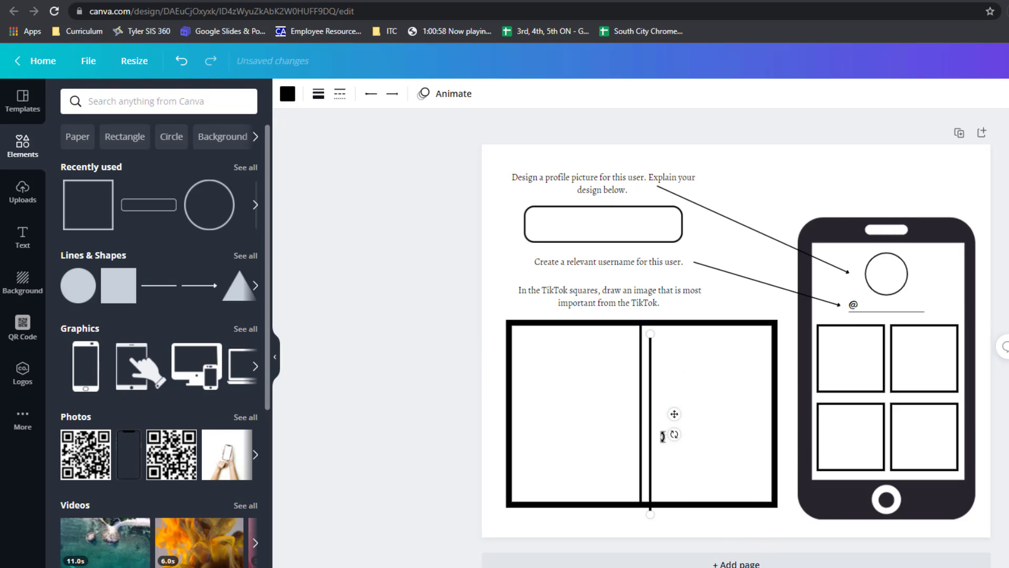
pyautogui.moveTo(662, 436); pyautogui.dragTo(615, 436)
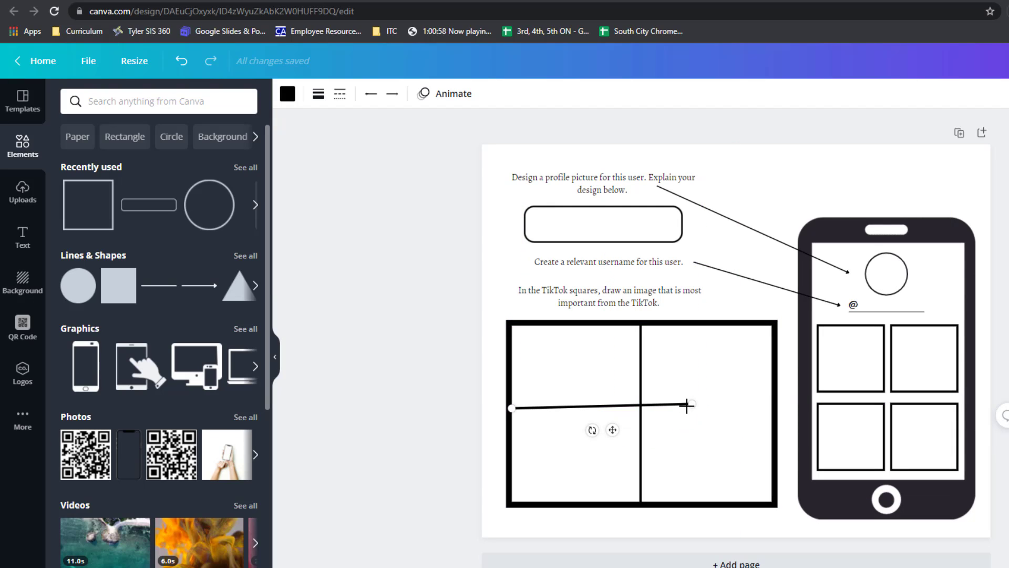
pyautogui.moveTo(691, 405); pyautogui.dragTo(776, 414)
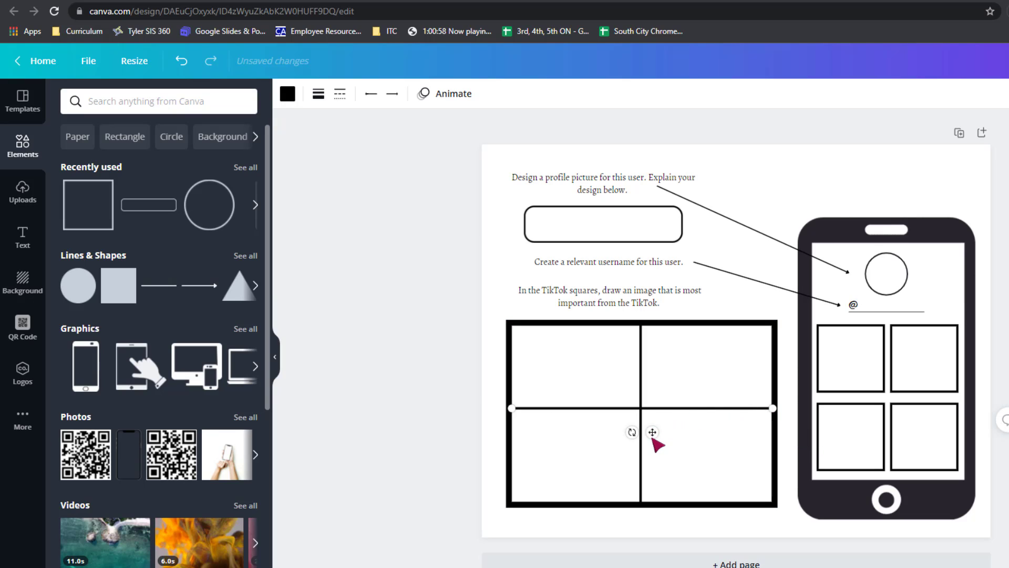
pyautogui.moveTo(653, 434); pyautogui.dragTo(653, 440)
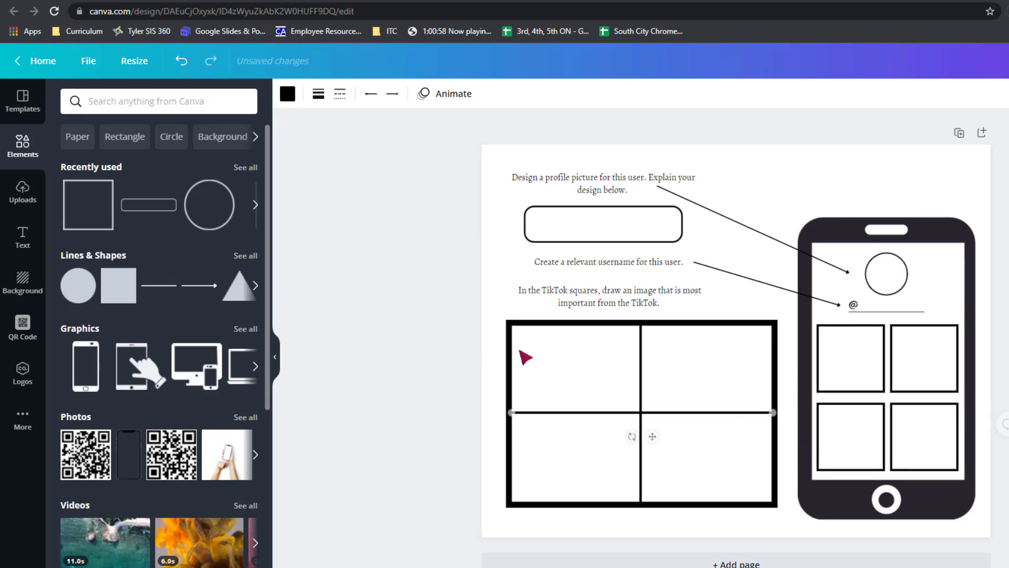
pyautogui.click(427, 321)
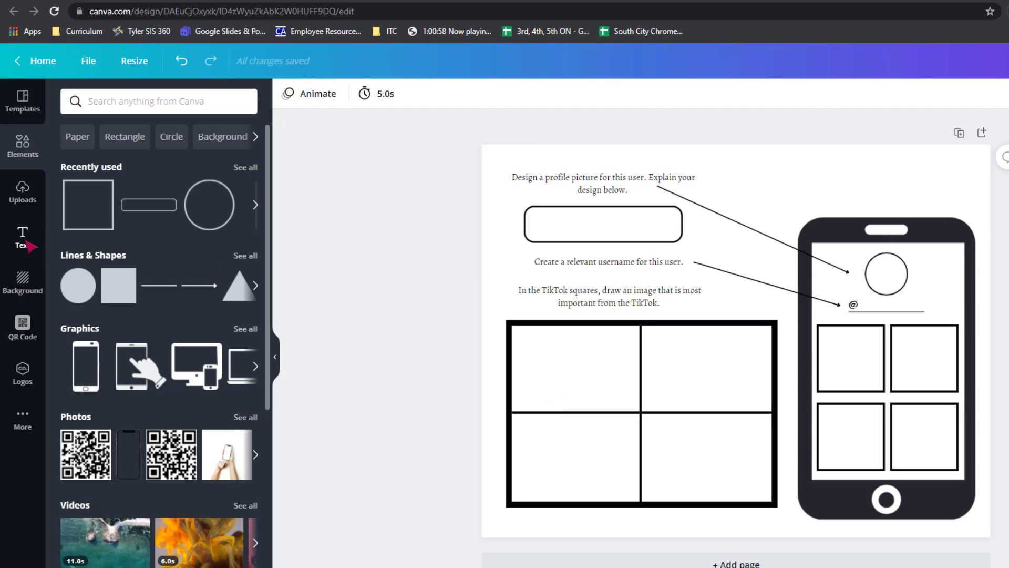
# Duplicate the TikTok squares instruction below the original and replace the copy's text with "What happens in the first TikTok.".
pyautogui.click(27, 243)
pyautogui.click(566, 303)
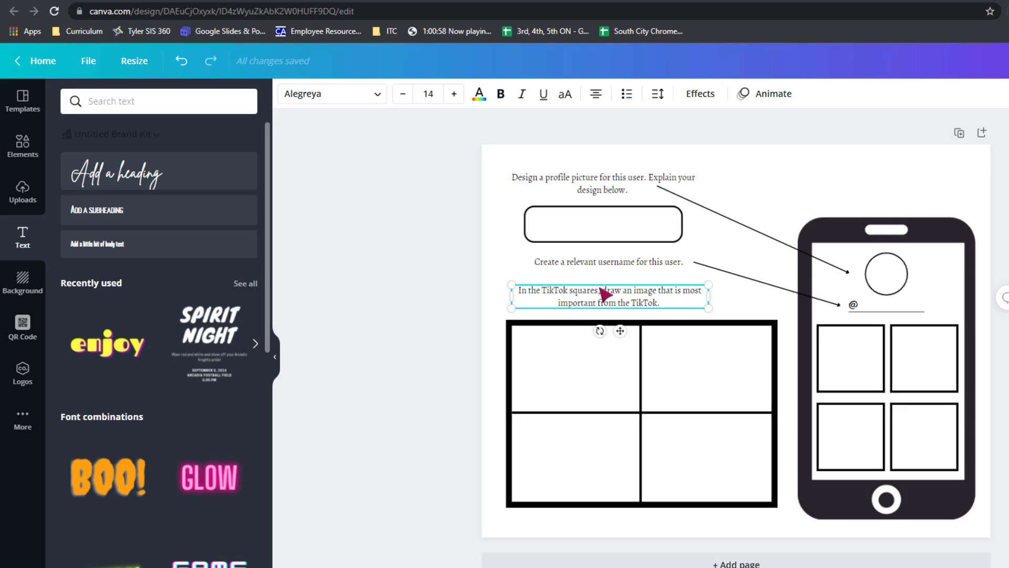
pyautogui.moveTo(606, 299); pyautogui.dragTo(611, 363)
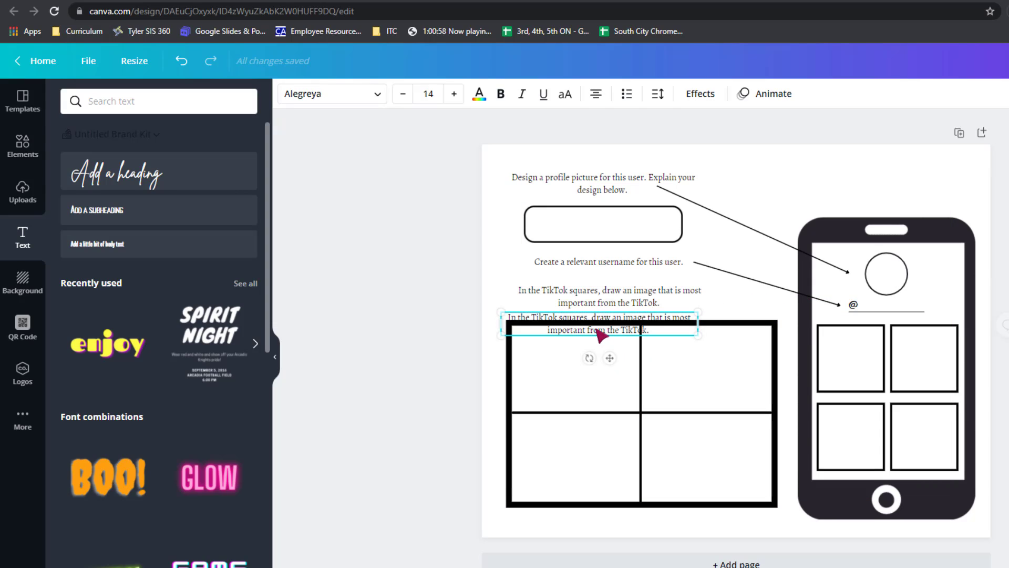
pyautogui.doubleClick(603, 332)
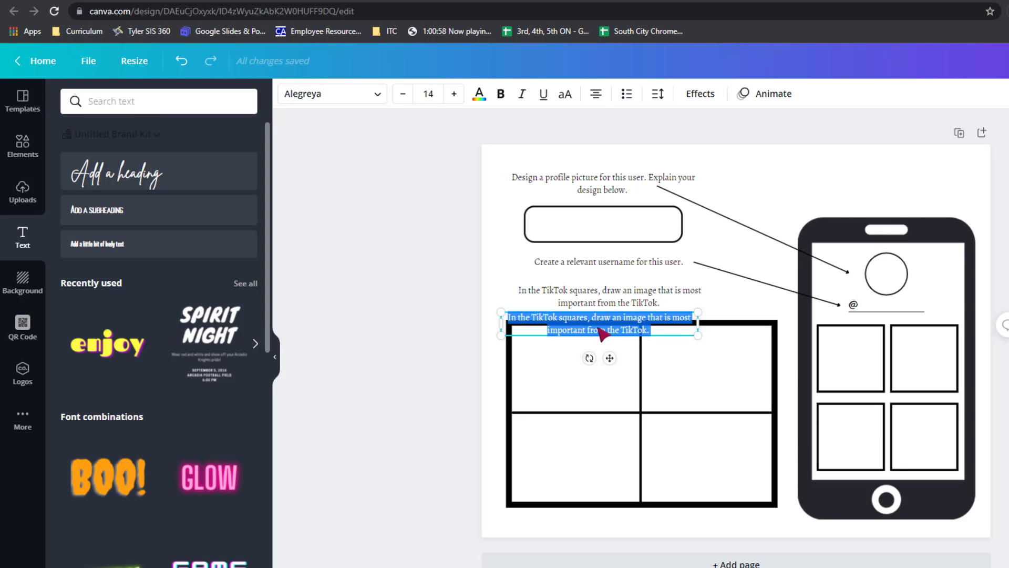
pyautogui.write('What happens in t')
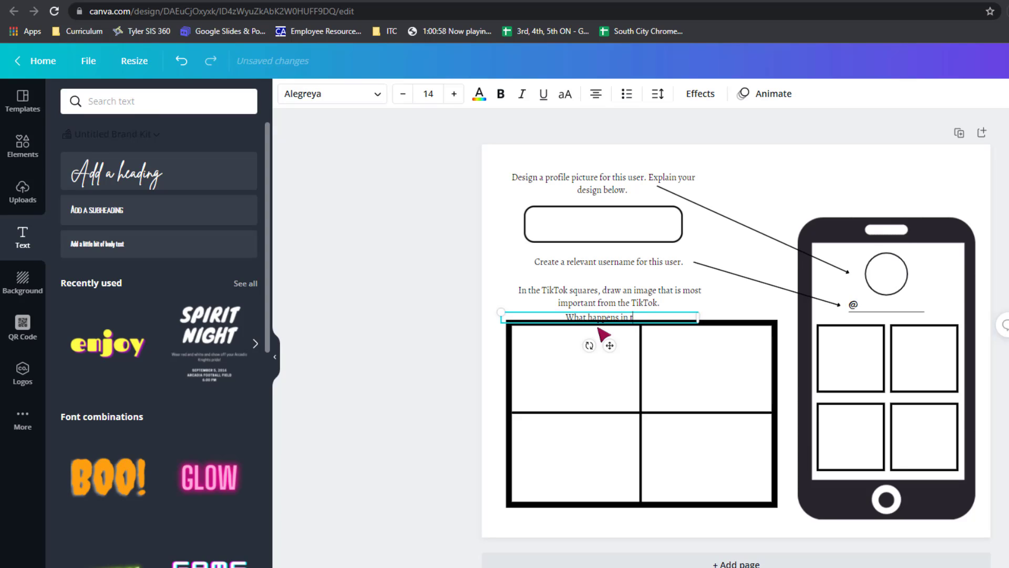
pyautogui.write('he first TikTok')
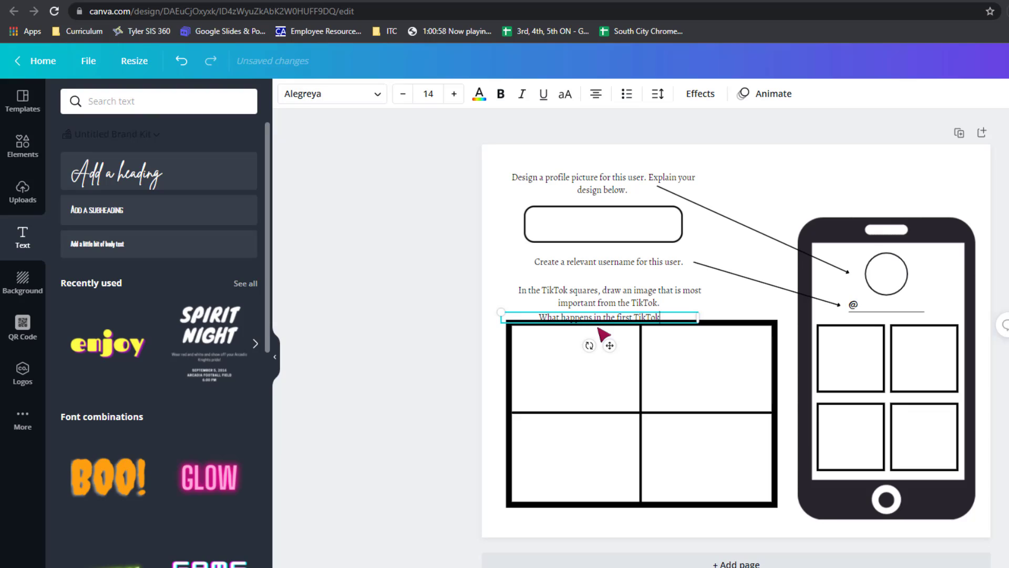
pyautogui.write('.')
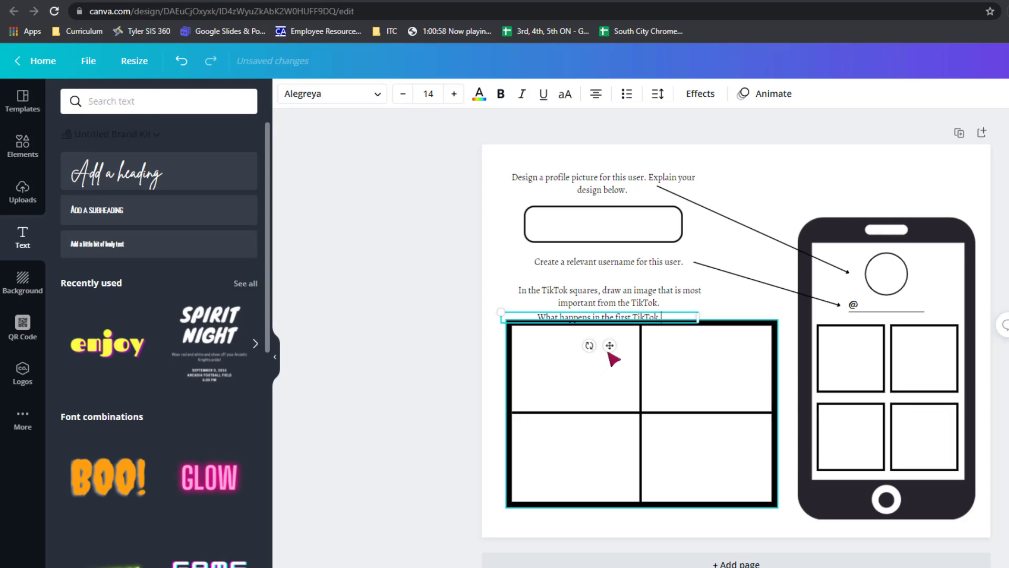
# Fit the first TikTok prompt along the top of the upper-left cell, narrowing its text box and setting the font size to 12.
pyautogui.moveTo(604, 349); pyautogui.dragTo(603, 374)
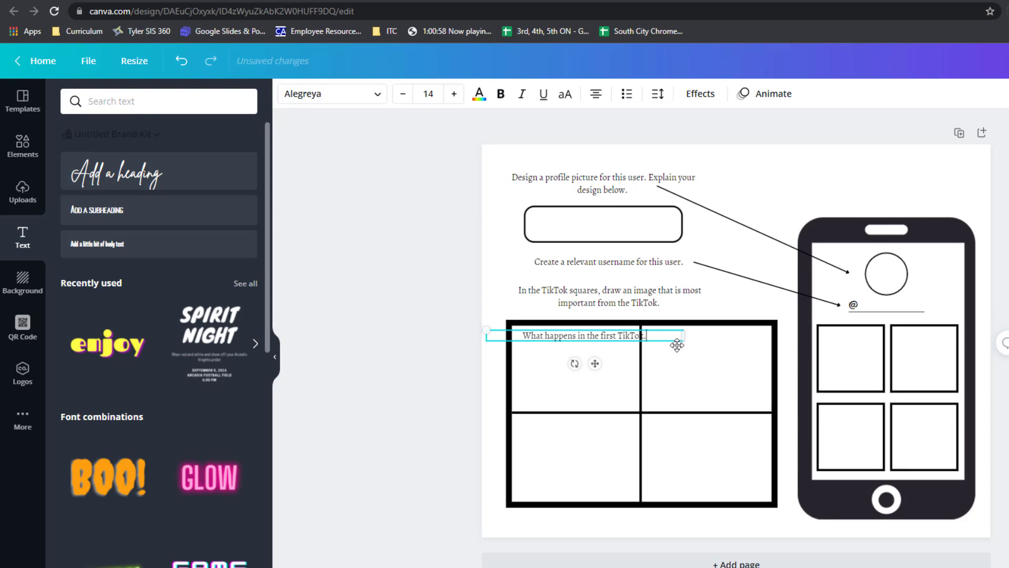
pyautogui.moveTo(683, 335); pyautogui.dragTo(651, 338)
pyautogui.click(403, 94)
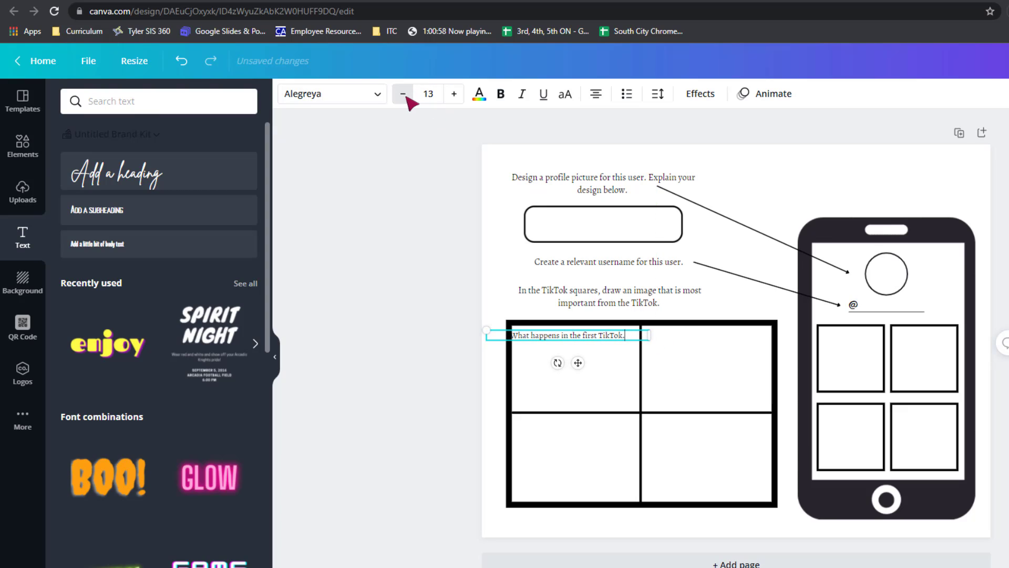
pyautogui.click(412, 101)
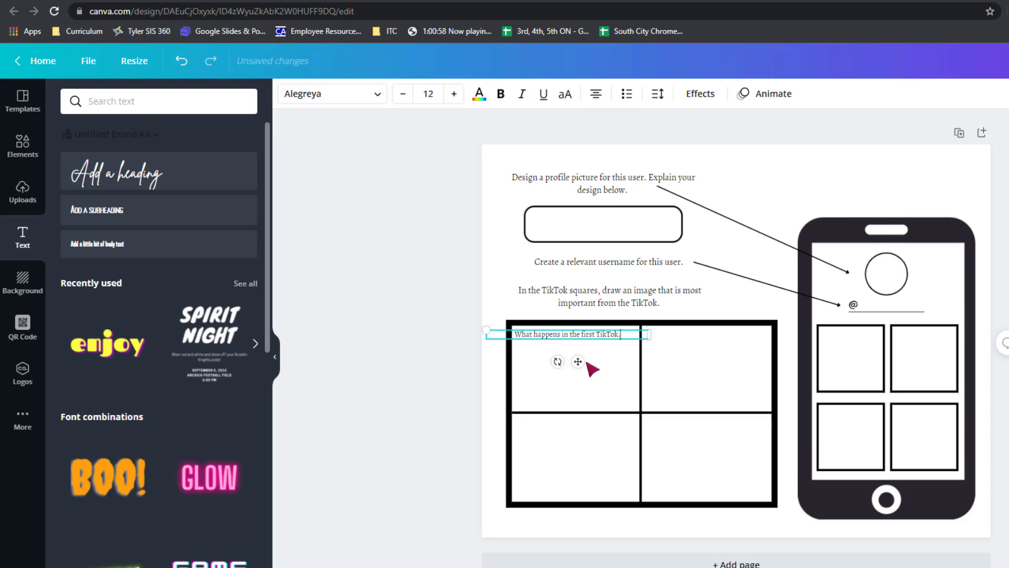
pyautogui.moveTo(587, 363); pyautogui.dragTo(587, 364)
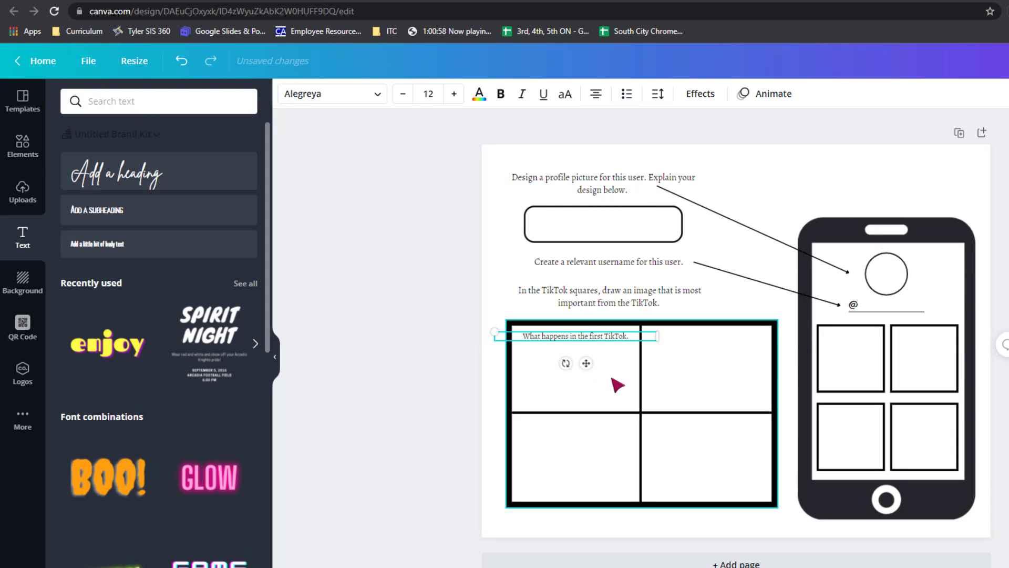
pyautogui.click(447, 339)
# Duplicate the first TikTok prompt three times and align a copy at the top of each remaining cell.
pyautogui.click(598, 339)
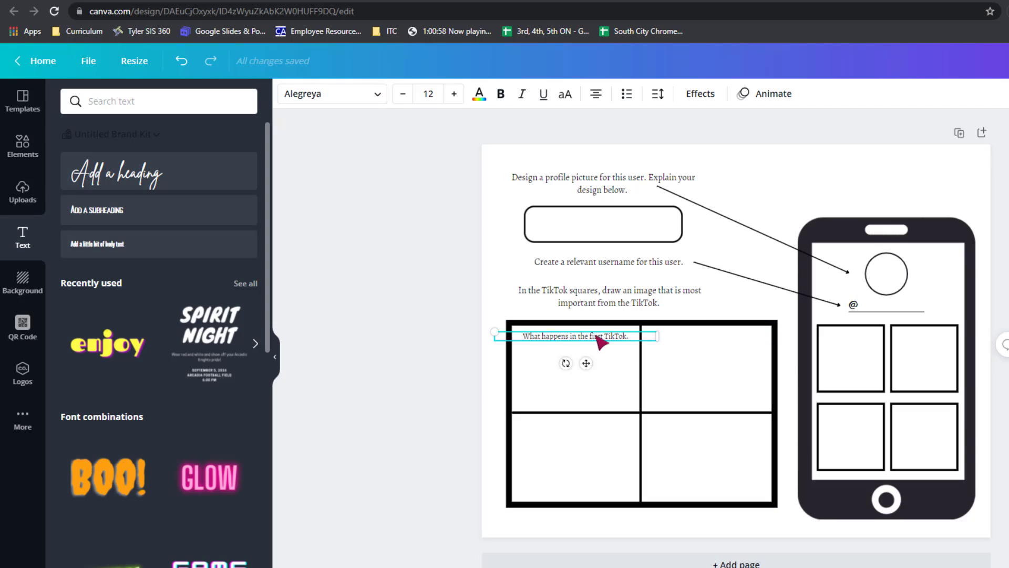
pyautogui.hotkey('ctrl', 'd')
pyautogui.moveTo(600, 376); pyautogui.dragTo(717, 367)
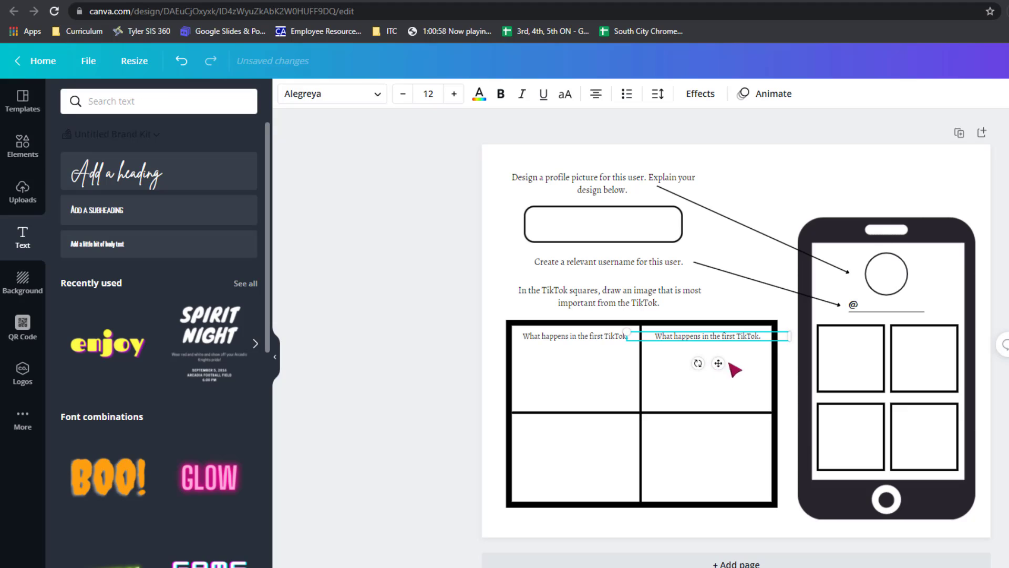
pyautogui.hotkey('ctrl', 'd')
pyautogui.moveTo(603, 376); pyautogui.dragTo(587, 455)
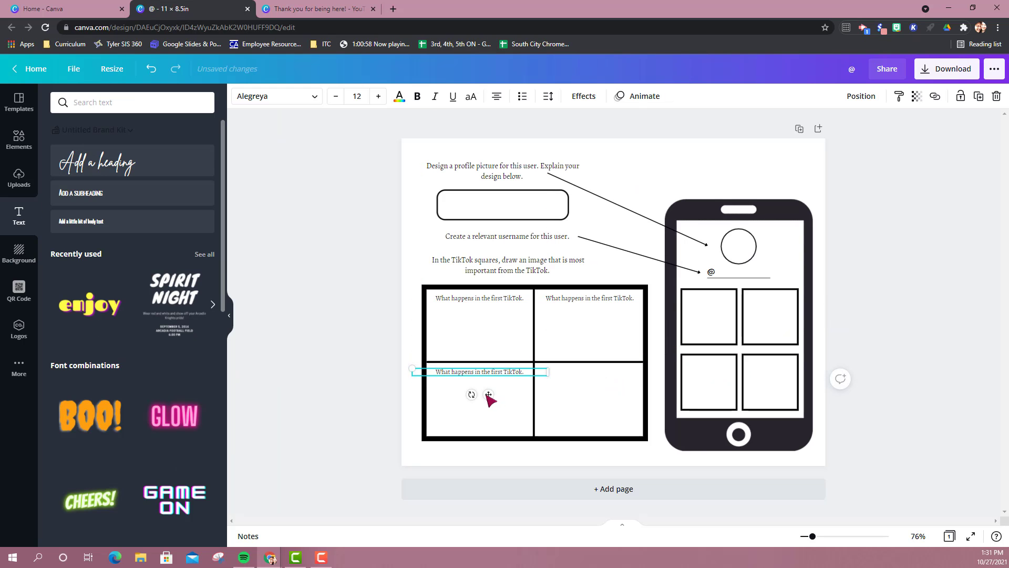
pyautogui.hotkey('ctrl', 'd')
pyautogui.moveTo(496, 330); pyautogui.dragTo(599, 400)
pyautogui.click(584, 306)
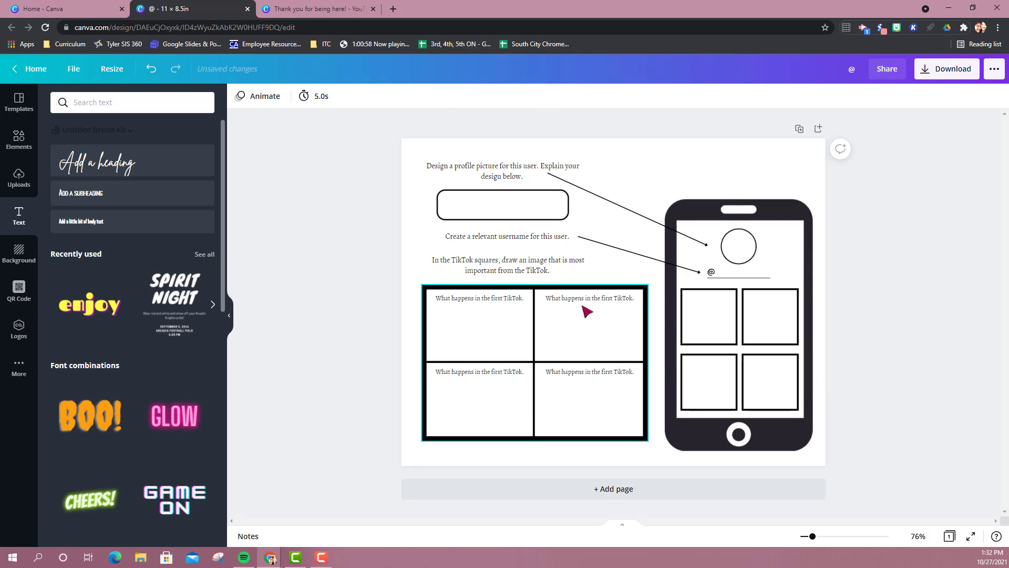
# Reword the three copied prompts to say "second" in the upper-right cell, "third" in the lower-left and "fourth" in the lower-right.
pyautogui.doubleClick(612, 301)
pyautogui.click(612, 301)
pyautogui.press('BackSpace')
pyautogui.press('BackSpace')
pyautogui.press('BackSpace')
pyautogui.press('BackSpace')
pyautogui.press('BackSpace')
pyautogui.write('second')
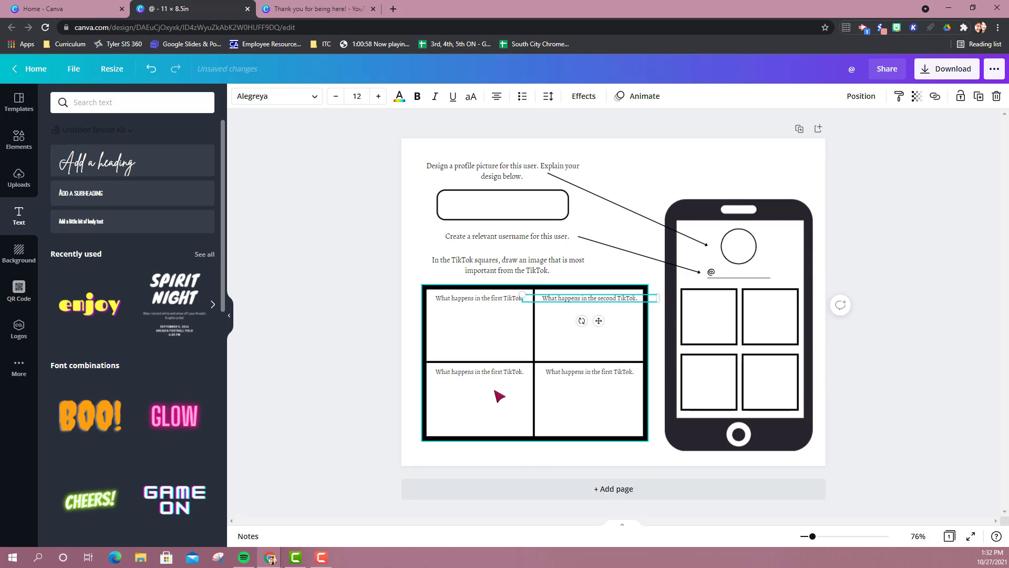
pyautogui.click(504, 373)
pyautogui.doubleClick(506, 372)
pyautogui.write('third')
pyautogui.doubleClick(612, 372)
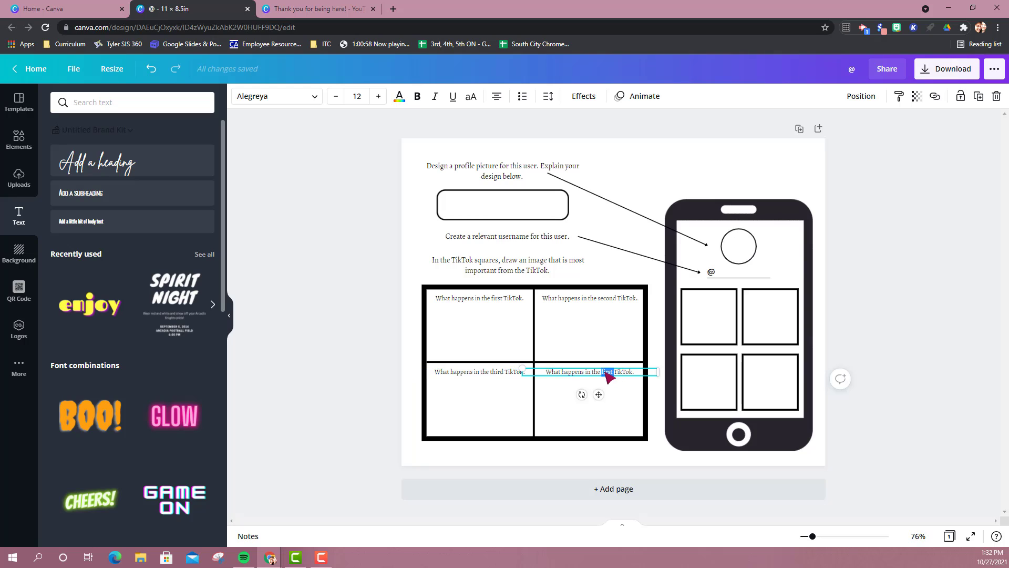
pyautogui.write('fourth')
pyautogui.click(394, 331)
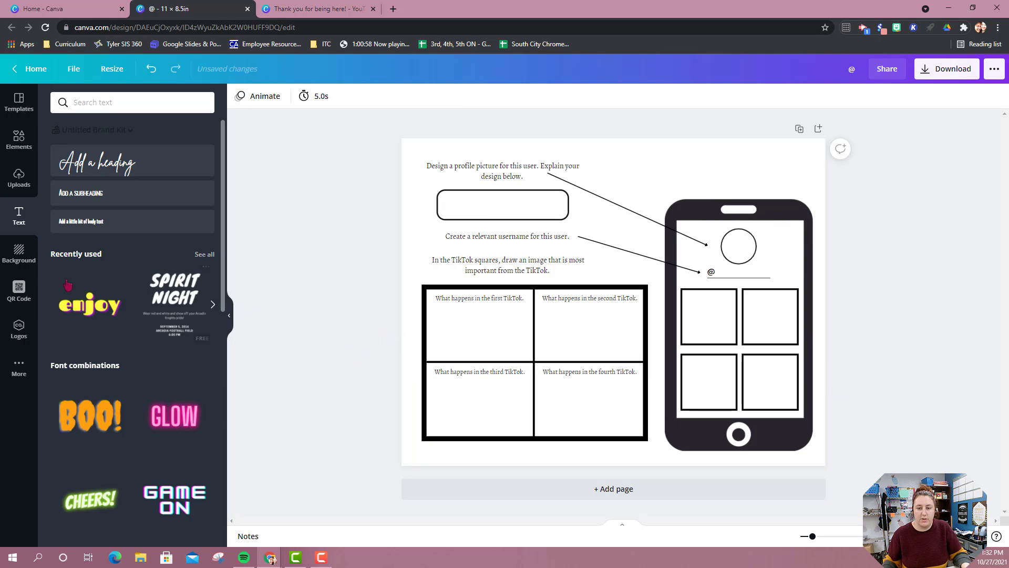
# Duplicate the first TikTok prompt lower in its cell and change the copy's text to "TikTok sound you'll use:".
pyautogui.click(501, 300)
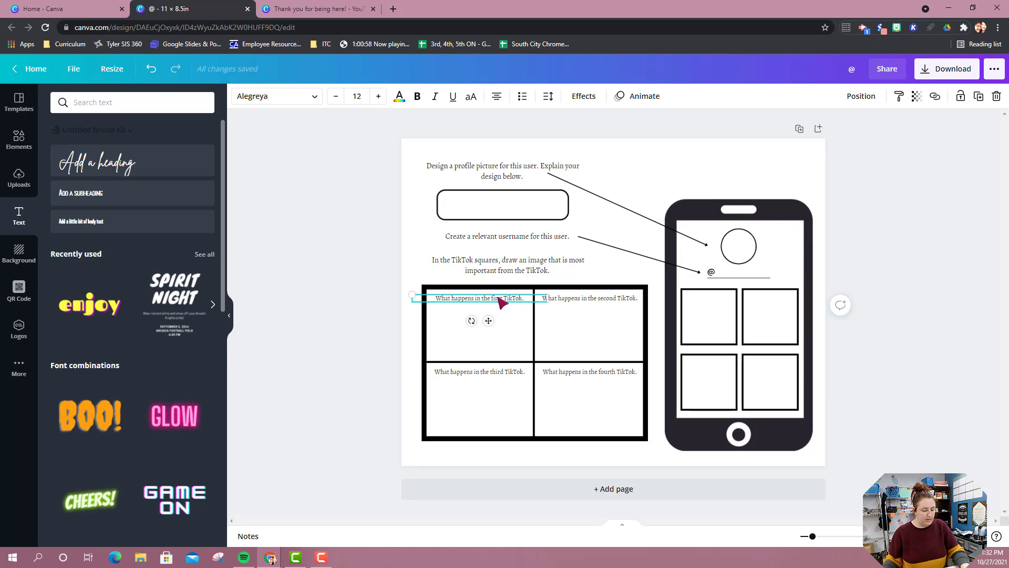
pyautogui.hotkey('ctrl', 'd')
pyautogui.moveTo(493, 340)
pyautogui.mouseDown()
pyautogui.moveTo(493, 371)
pyautogui.moveTo(488, 339)
pyautogui.mouseUp()
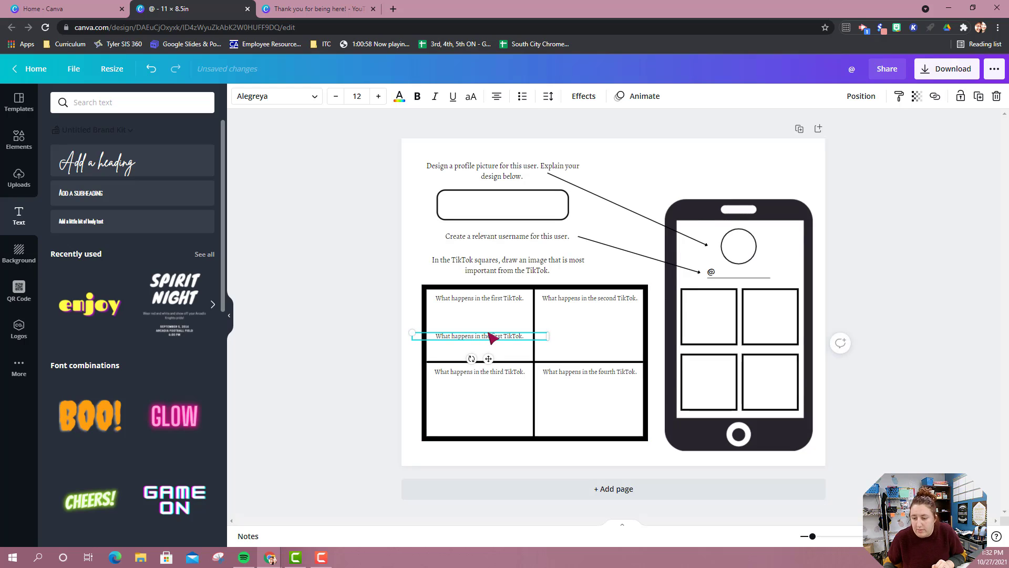
pyautogui.doubleClick(489, 338)
pyautogui.write('W')
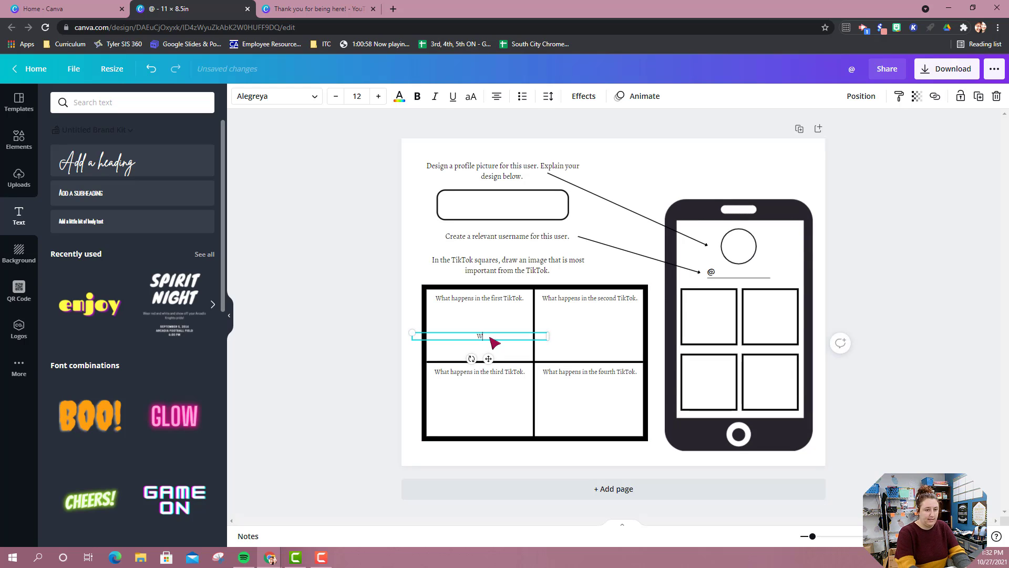
pyautogui.write('ik')
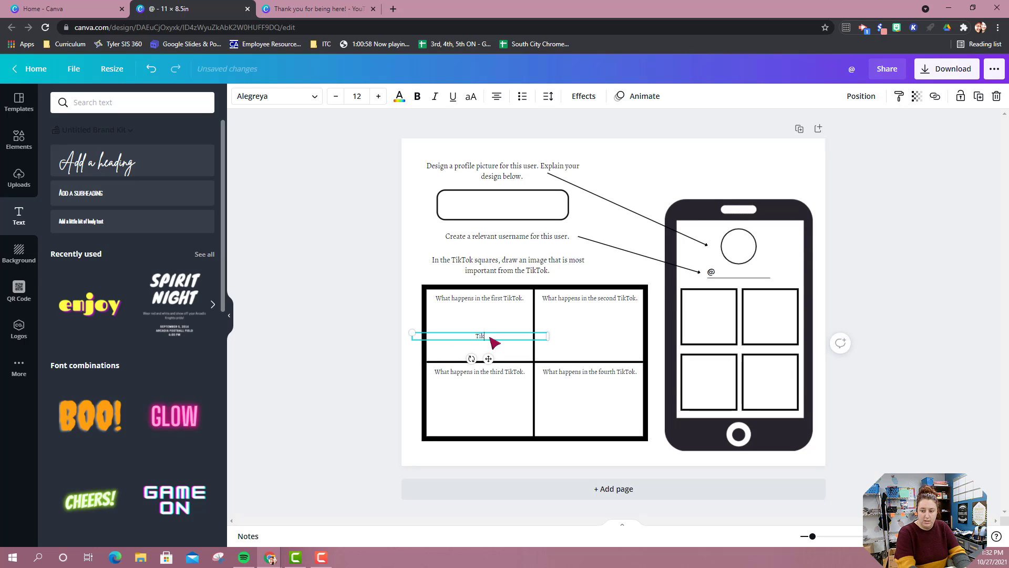
pyautogui.write("Tok sound you'll use:")
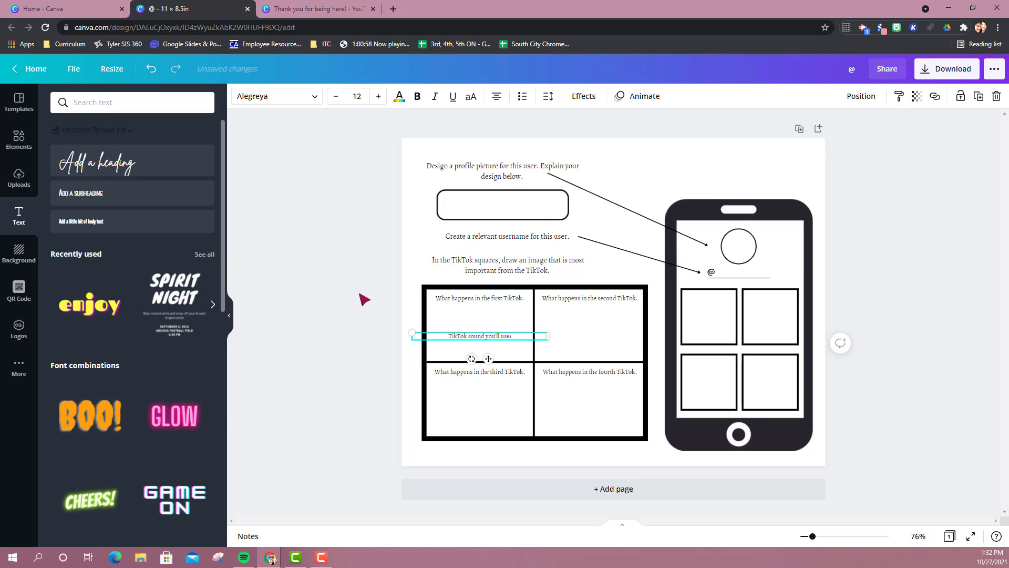
pyautogui.click(359, 294)
# Copy the "TikTok sound you'll use:" label into the lower part of the other three cells.
pyautogui.click(464, 338)
pyautogui.hotkey('ctrl', 'd')
pyautogui.moveTo(491, 366); pyautogui.dragTo(596, 438)
pyautogui.hotkey('ctrl', 'v')
pyautogui.hotkey('ctrl', 'v')
pyautogui.click(867, 287)
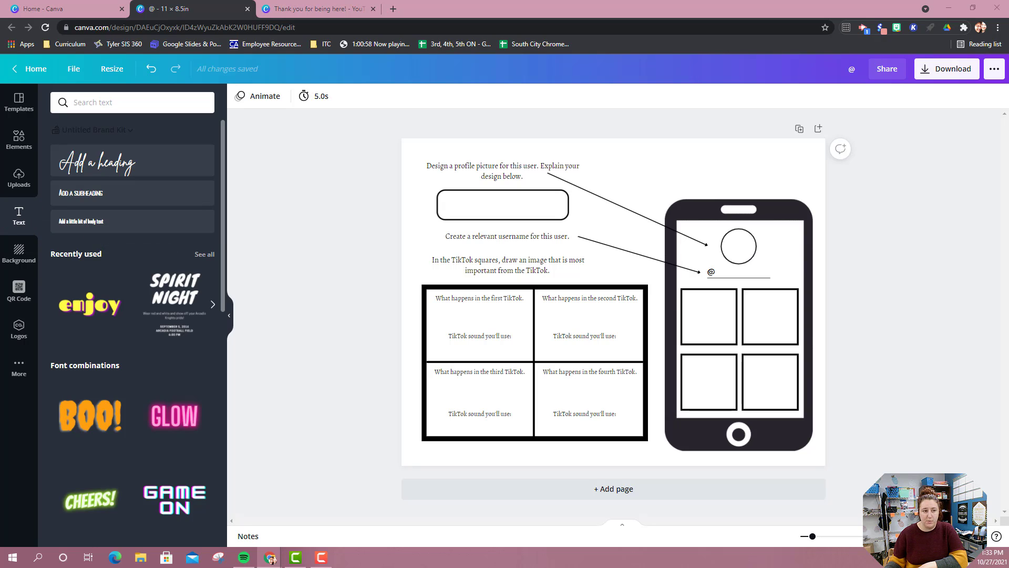
# Add a heading above the phone graphic reading "TikTok Planner".
pyautogui.click(94, 163)
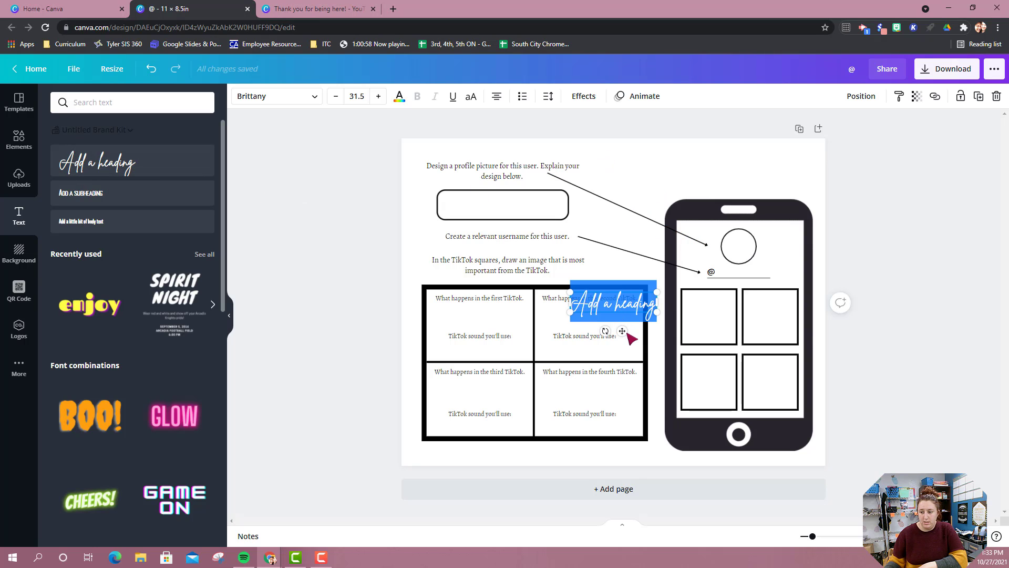
pyautogui.moveTo(622, 331); pyautogui.dragTo(750, 192)
pyautogui.write('TikTok')
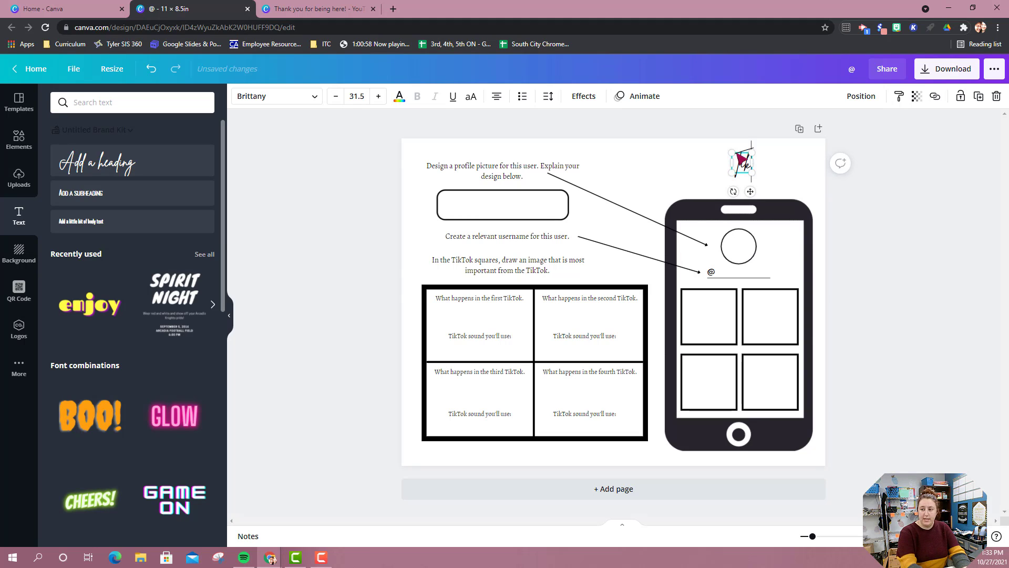
pyautogui.write(' Planner')
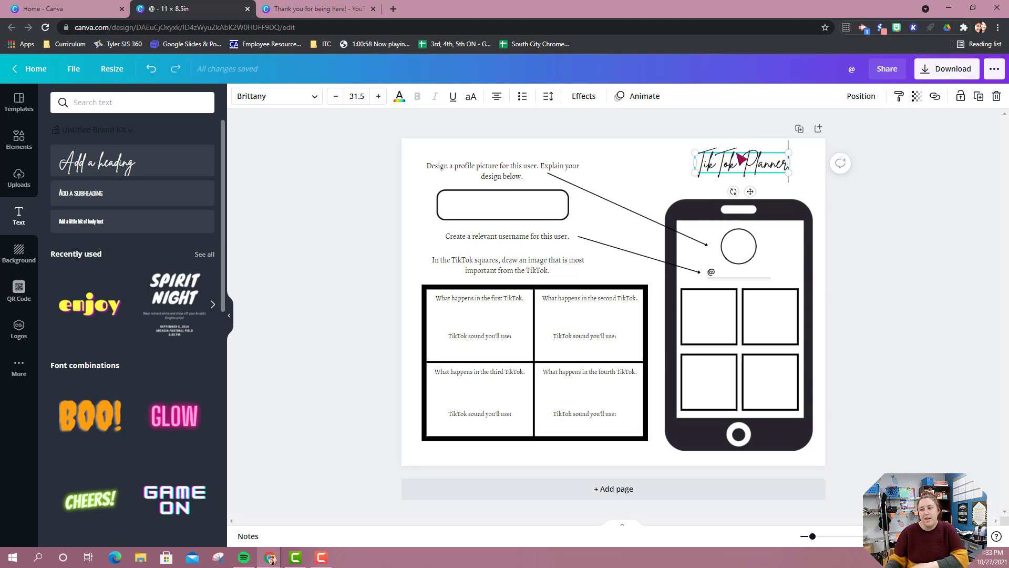
# Enlarge the "TikTok Planner" heading to font size 58.5 and widen its text box so it fits on one line.
pyautogui.click(379, 97)
pyautogui.click(379, 96)
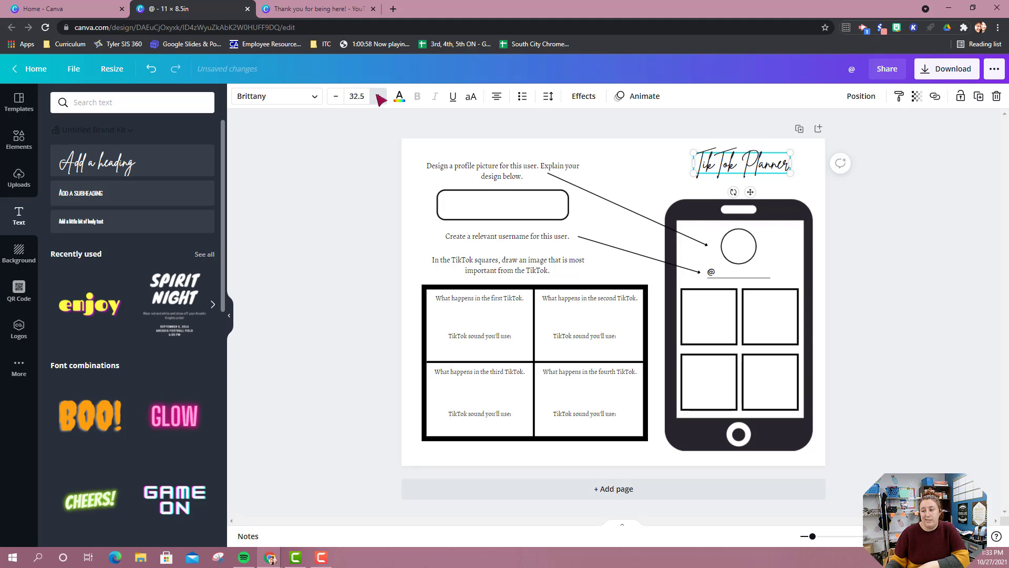
pyautogui.click(378, 96)
pyautogui.click(378, 96)
pyautogui.tripleClick(378, 97)
pyautogui.tripleClick(379, 96)
pyautogui.tripleClick(379, 96)
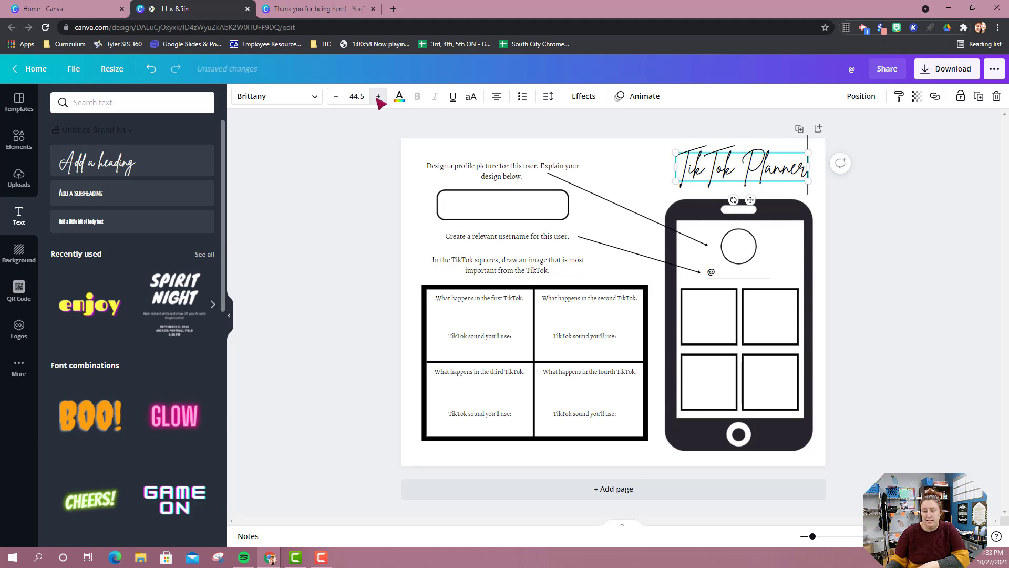
pyautogui.doubleClick(378, 96)
pyautogui.tripleClick(379, 96)
pyautogui.tripleClick(378, 97)
pyautogui.tripleClick(378, 96)
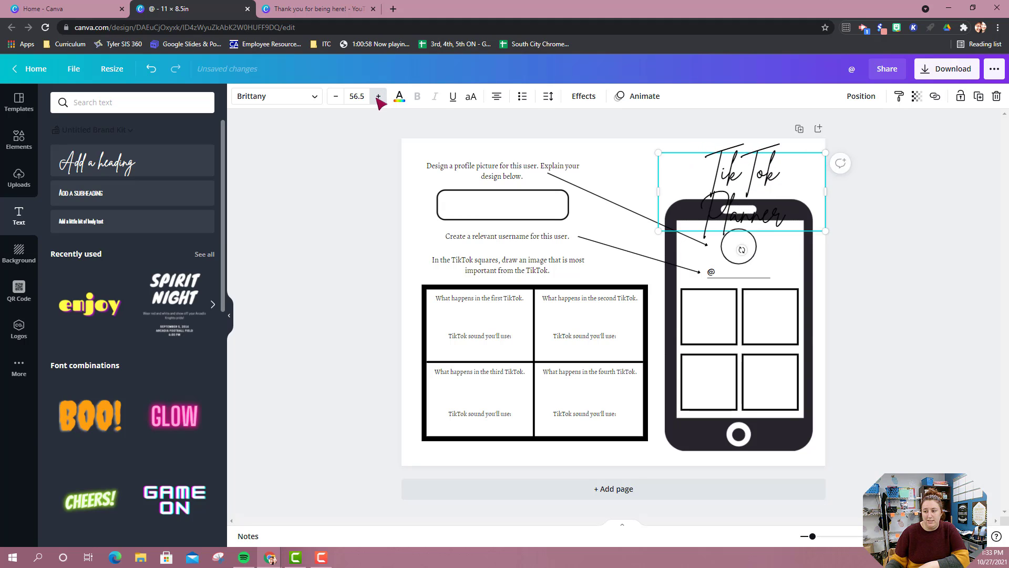
pyautogui.tripleClick(378, 97)
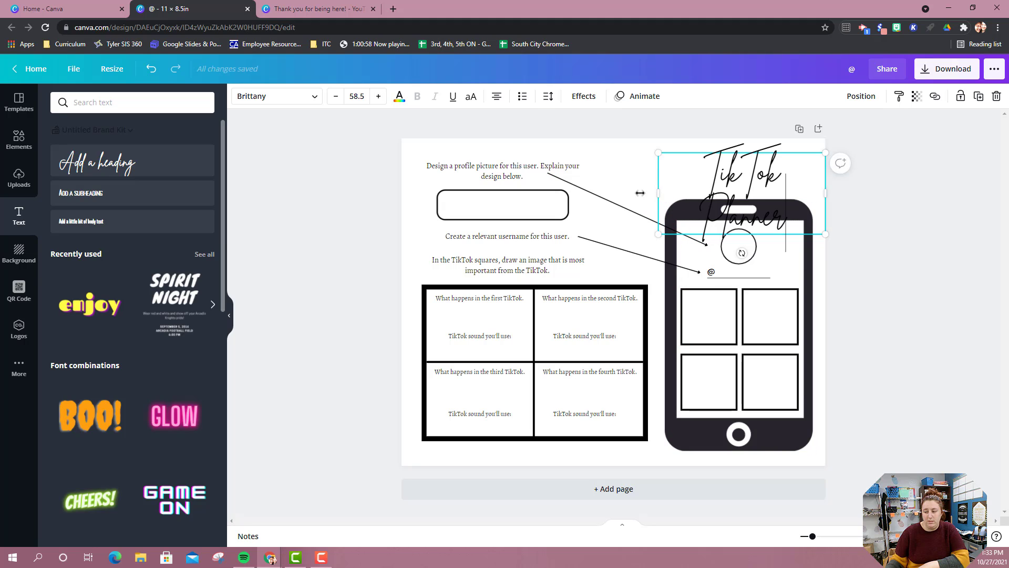
pyautogui.moveTo(640, 193); pyautogui.dragTo(597, 193)
pyautogui.click(912, 216)
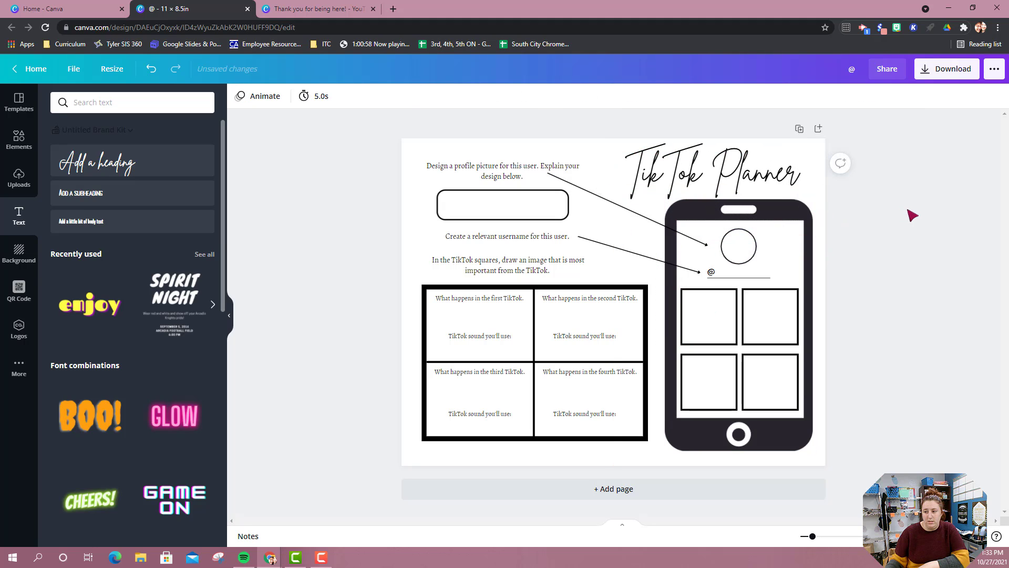
pyautogui.click(768, 178)
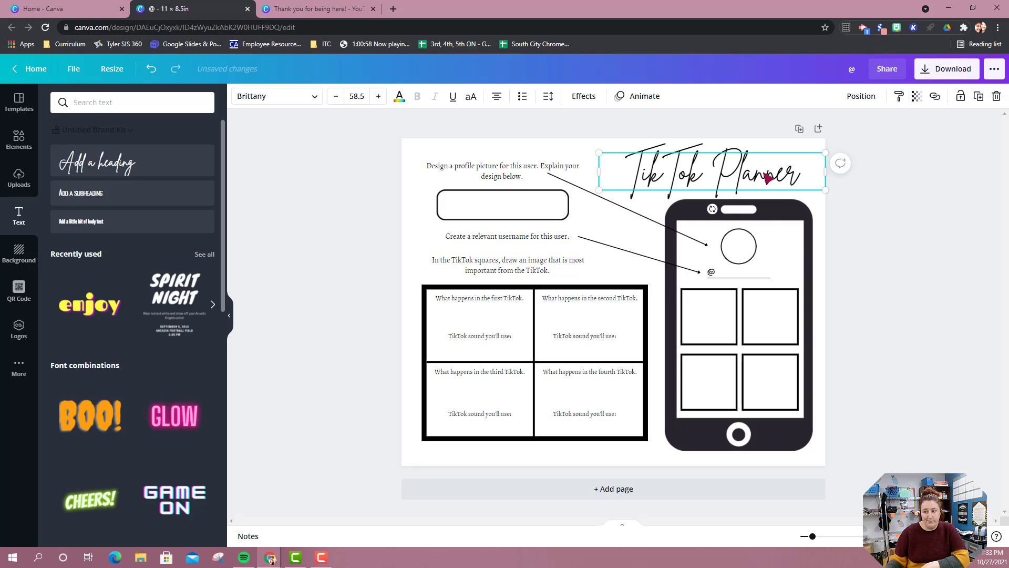
pyautogui.click(768, 178)
pyautogui.hotkey('ctrl', 'a')
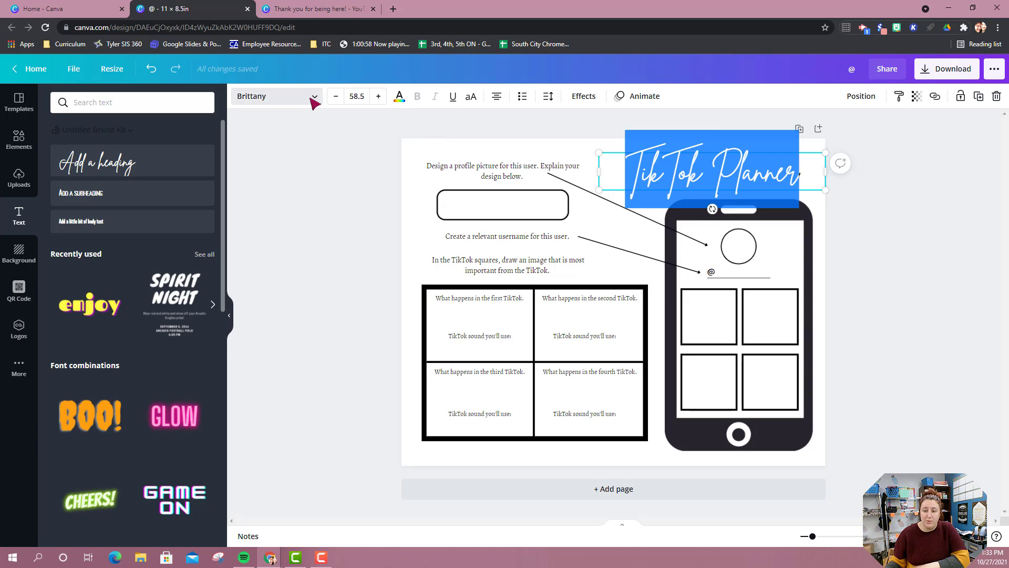
pyautogui.click(314, 97)
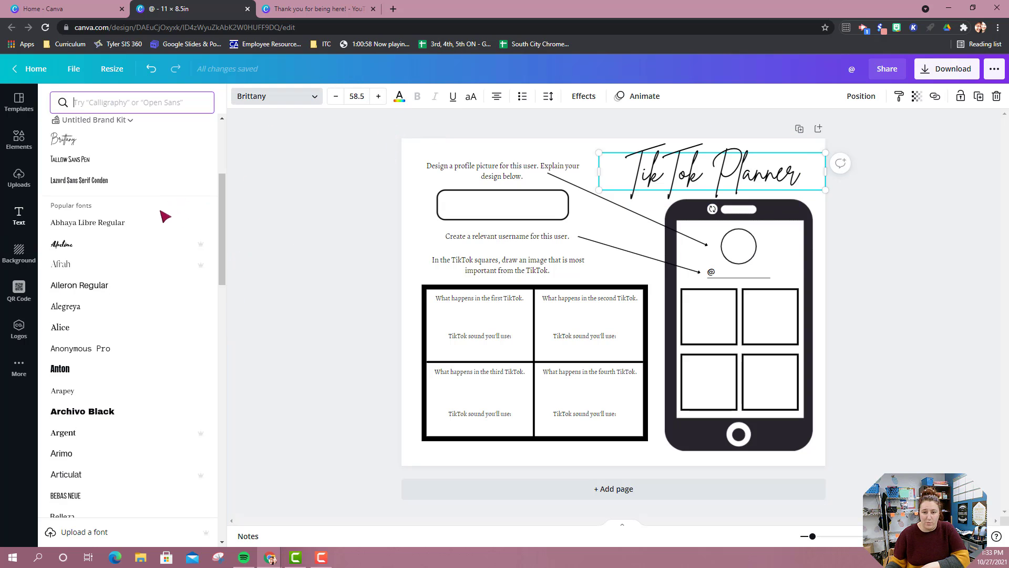
pyautogui.click(883, 247)
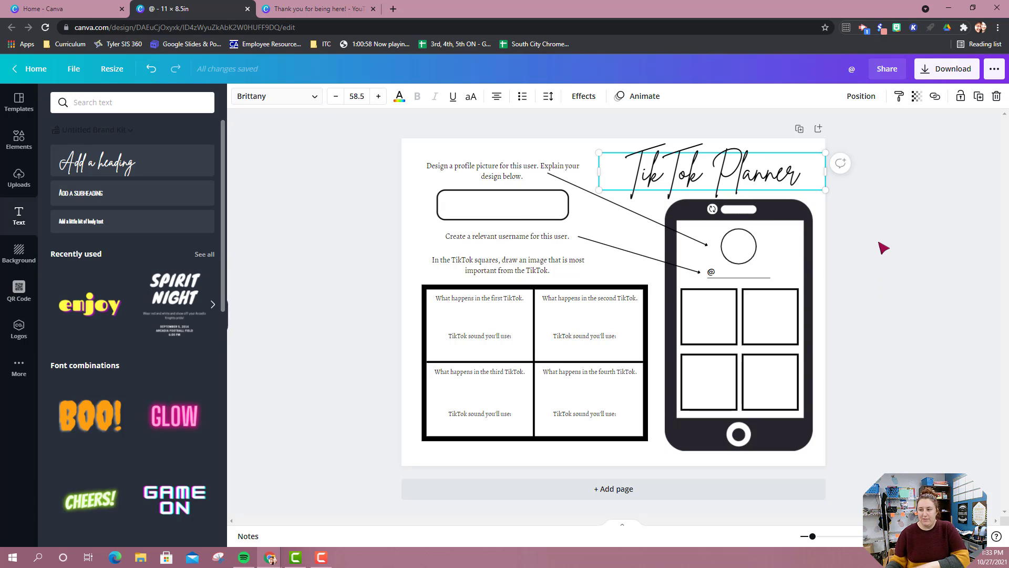
pyautogui.click(883, 247)
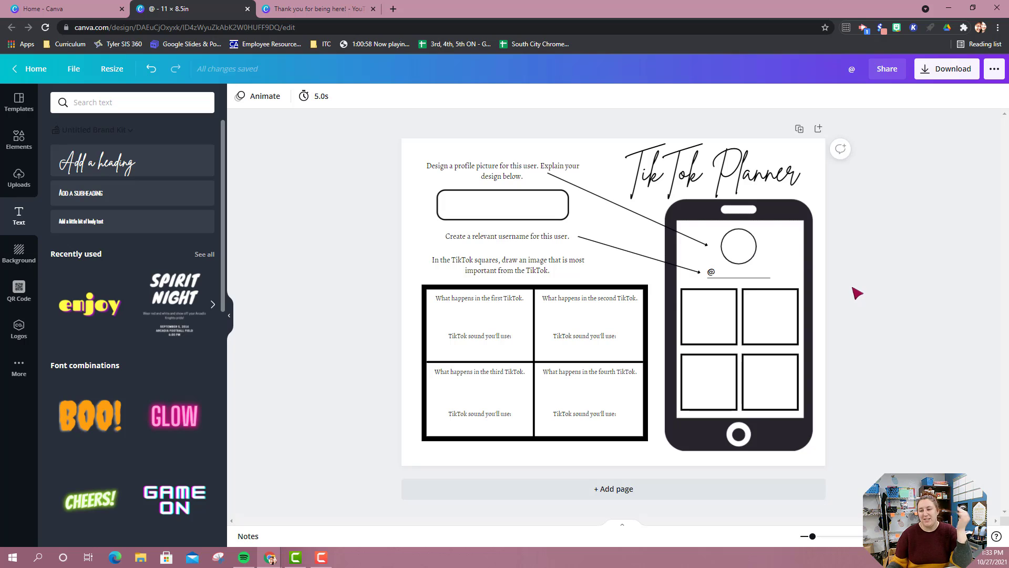
# Duplicate the username arrow and place the copy from the TikTok squares instruction to the phone's first square.
pyautogui.click(613, 249)
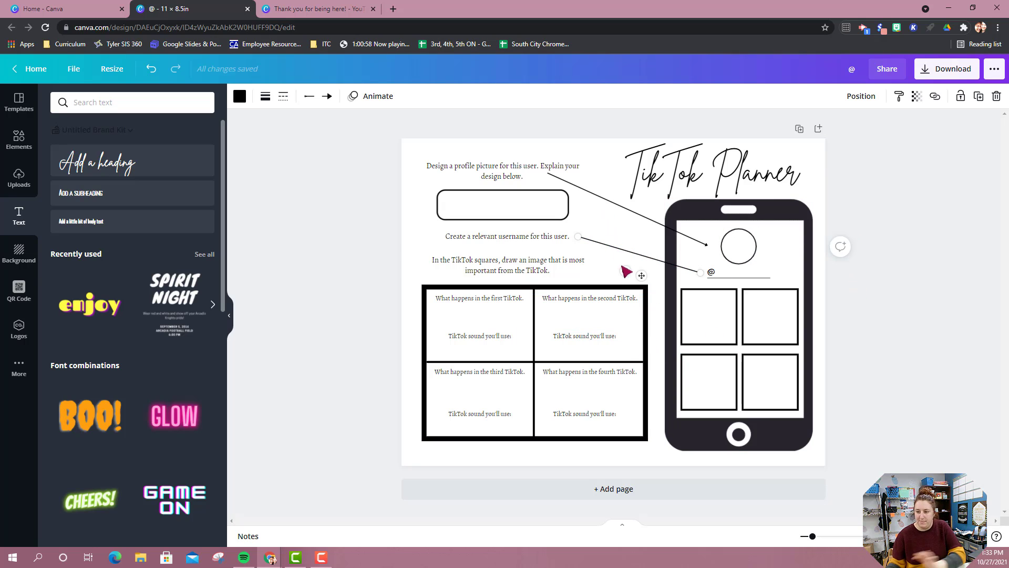
pyautogui.moveTo(641, 276); pyautogui.dragTo(636, 311)
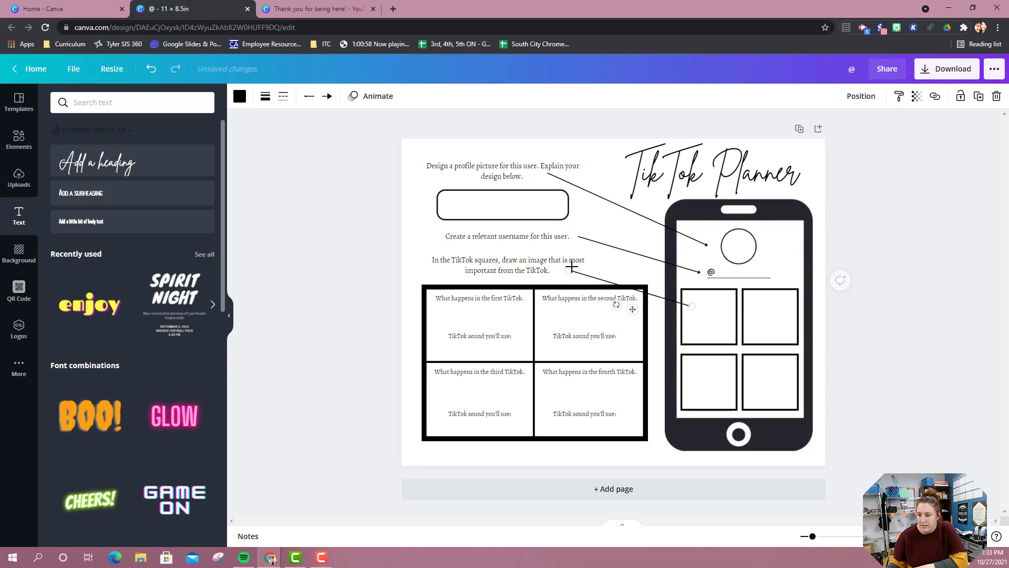
pyautogui.click(893, 216)
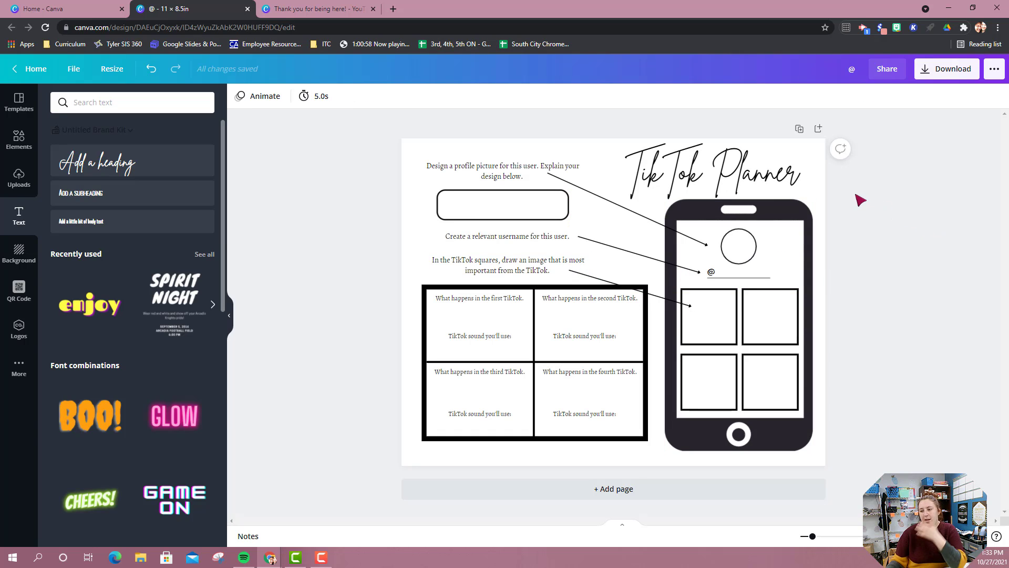